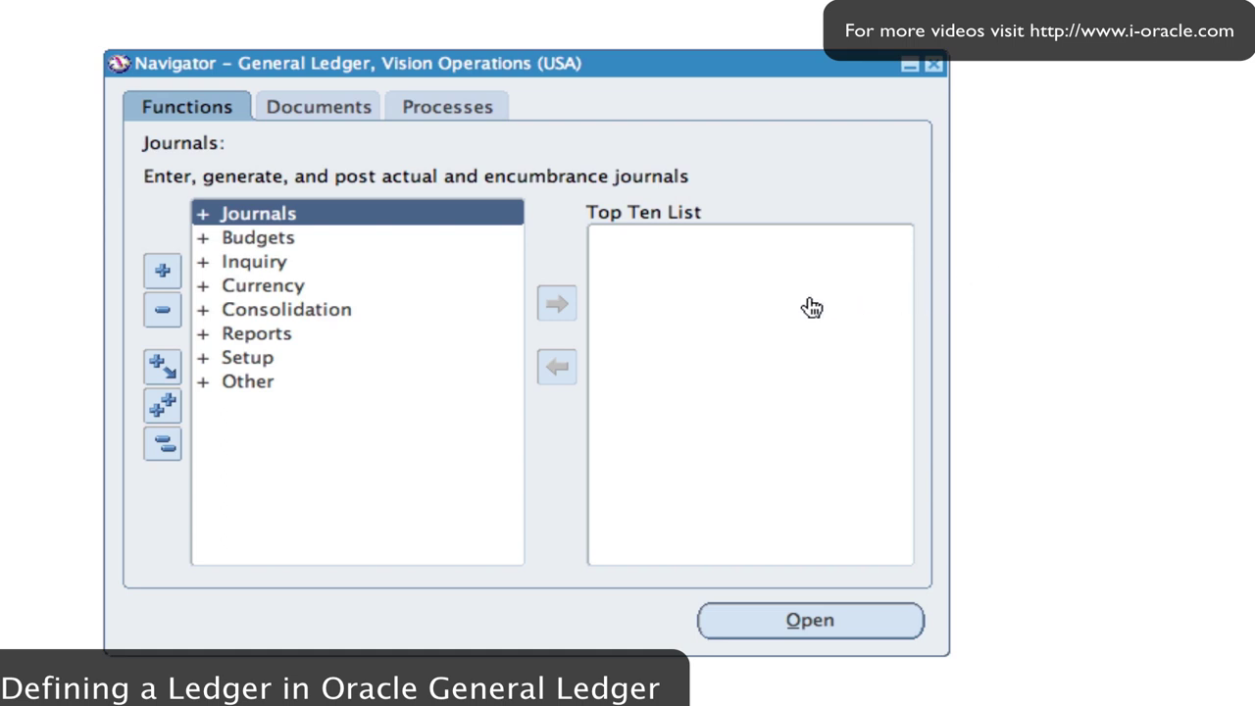
Open the key flexfield Segments form under Setup, Financials, Flexfields and find the General Ledger Accounting Flexfield.
double_click(262, 361)
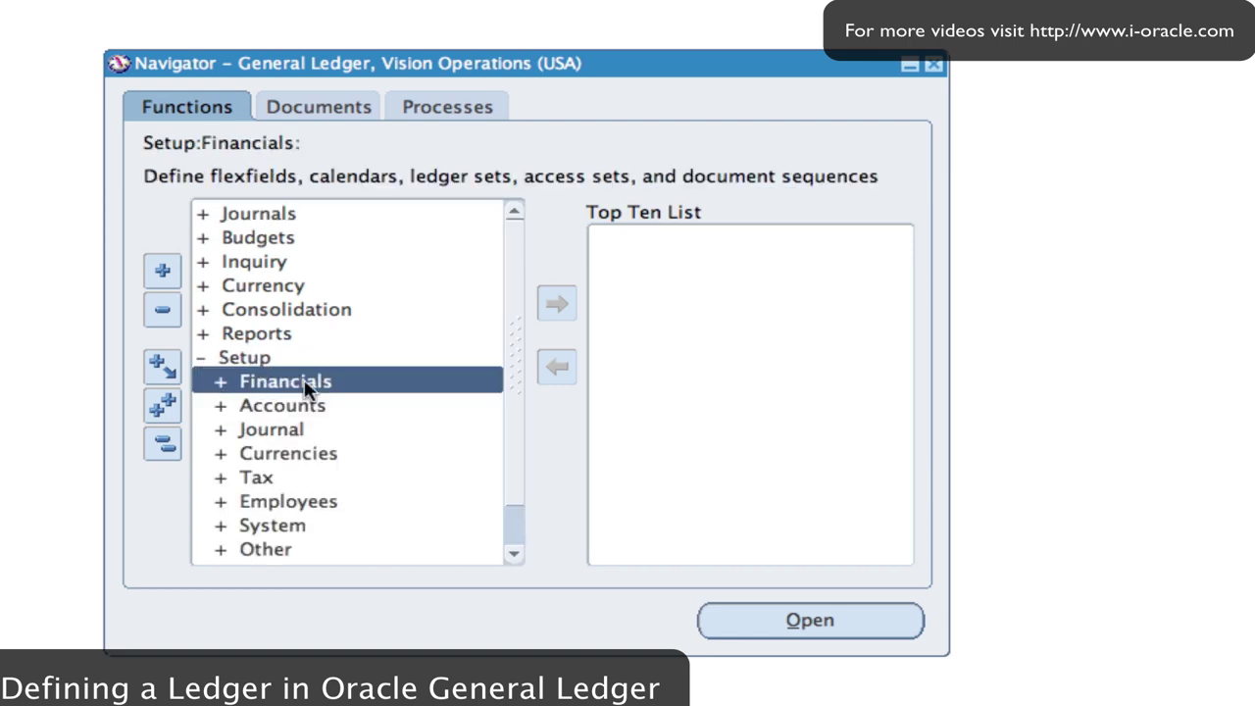
double_click(306, 387)
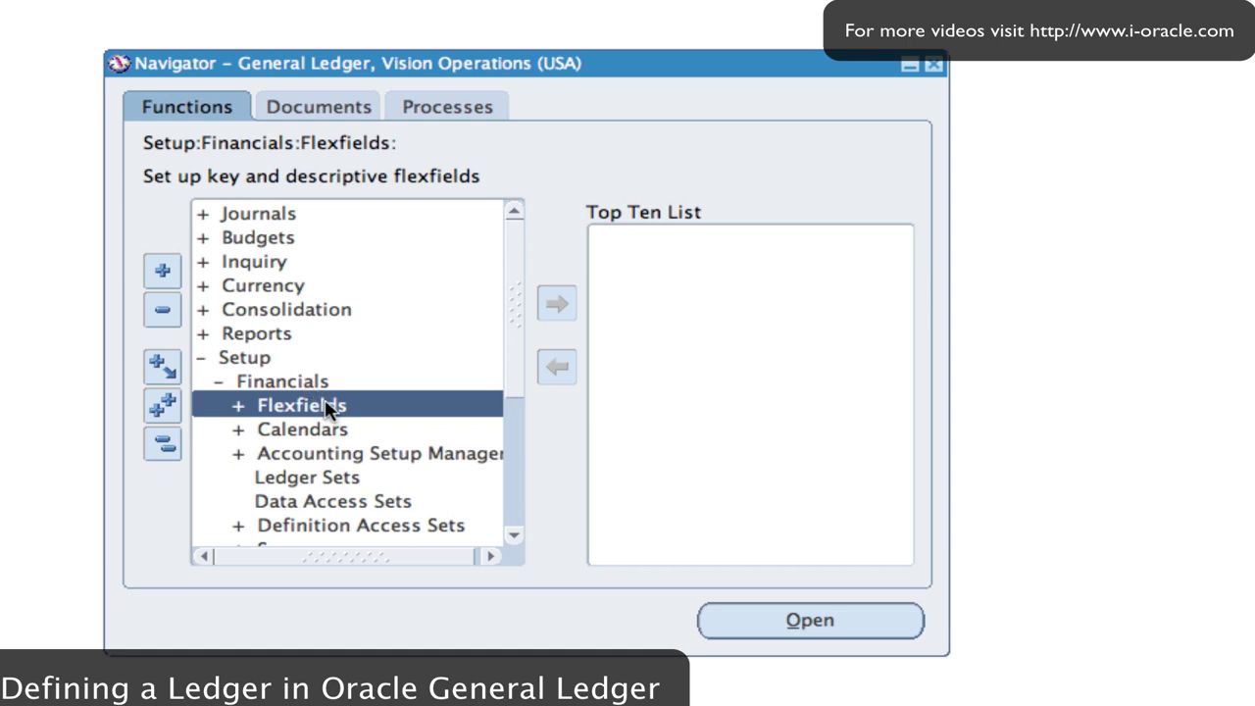
double_click(319, 417)
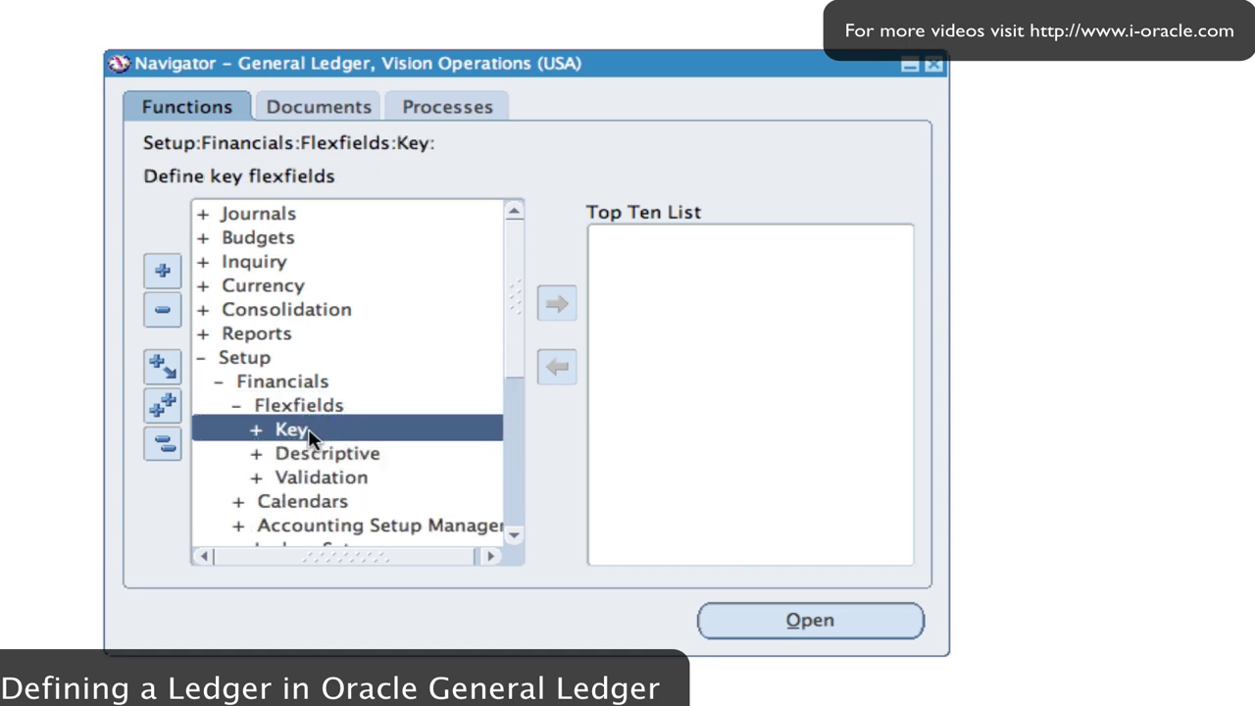
click(306, 431)
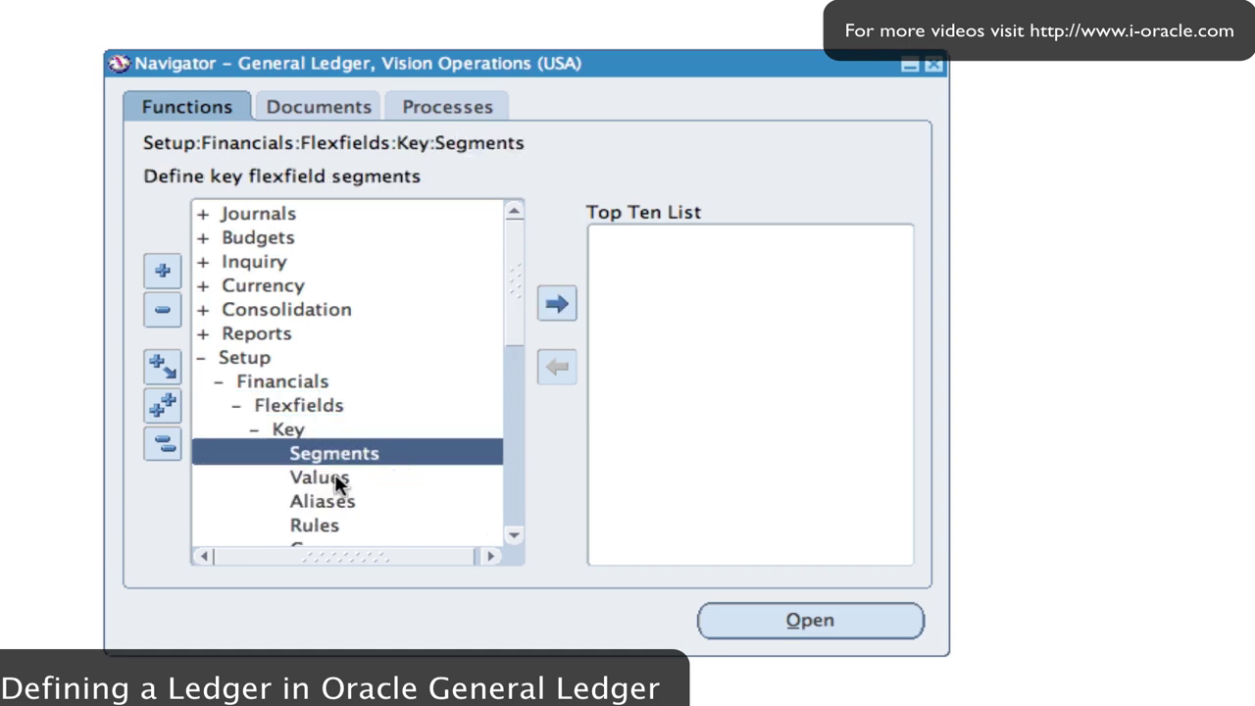
double_click(327, 449)
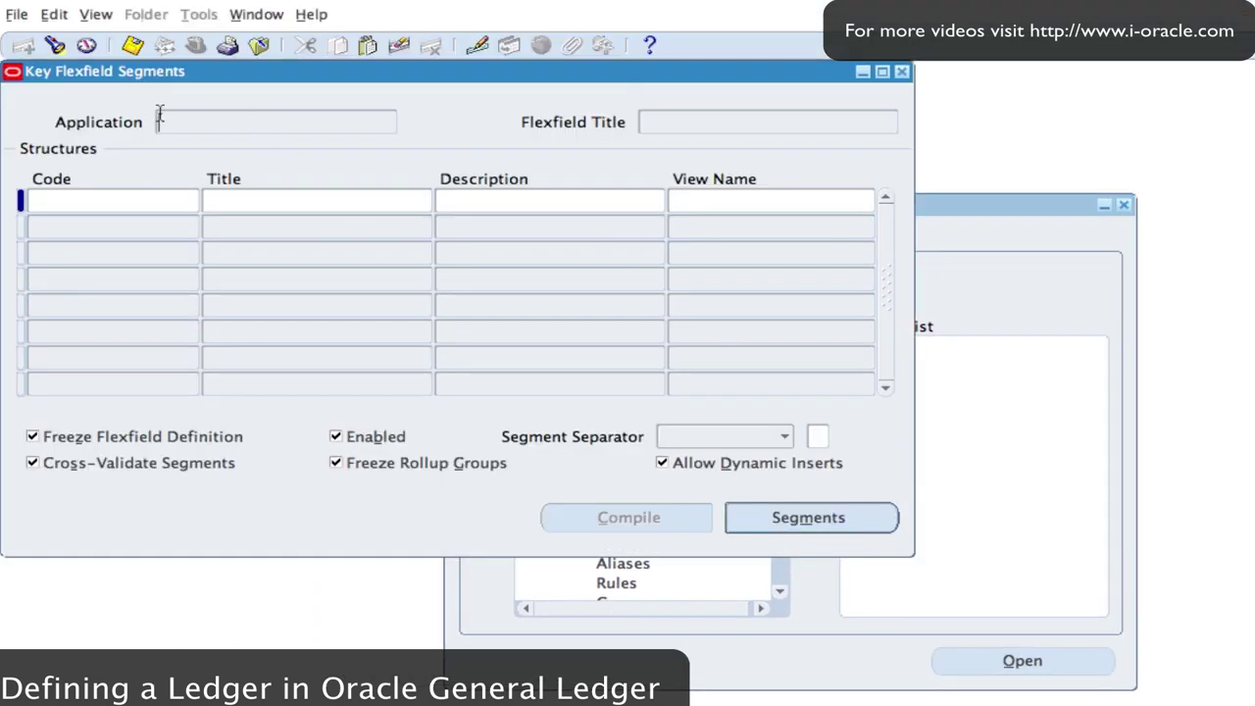
click(55, 45)
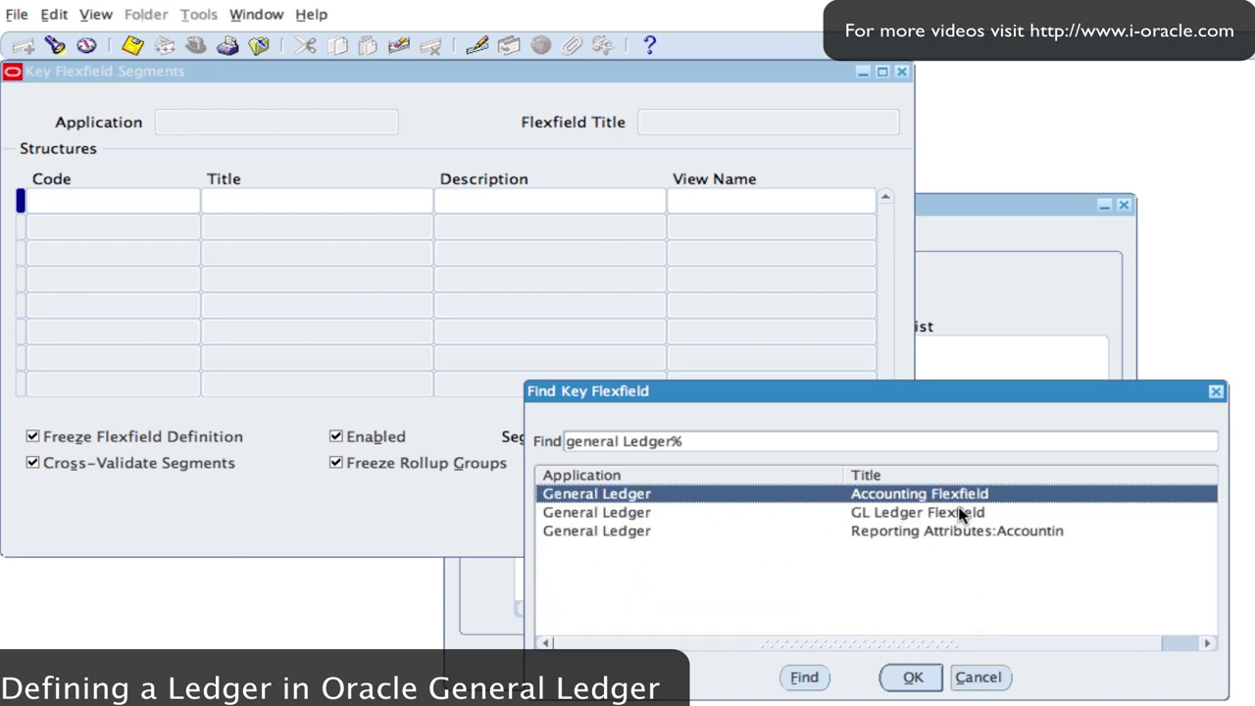
click(914, 682)
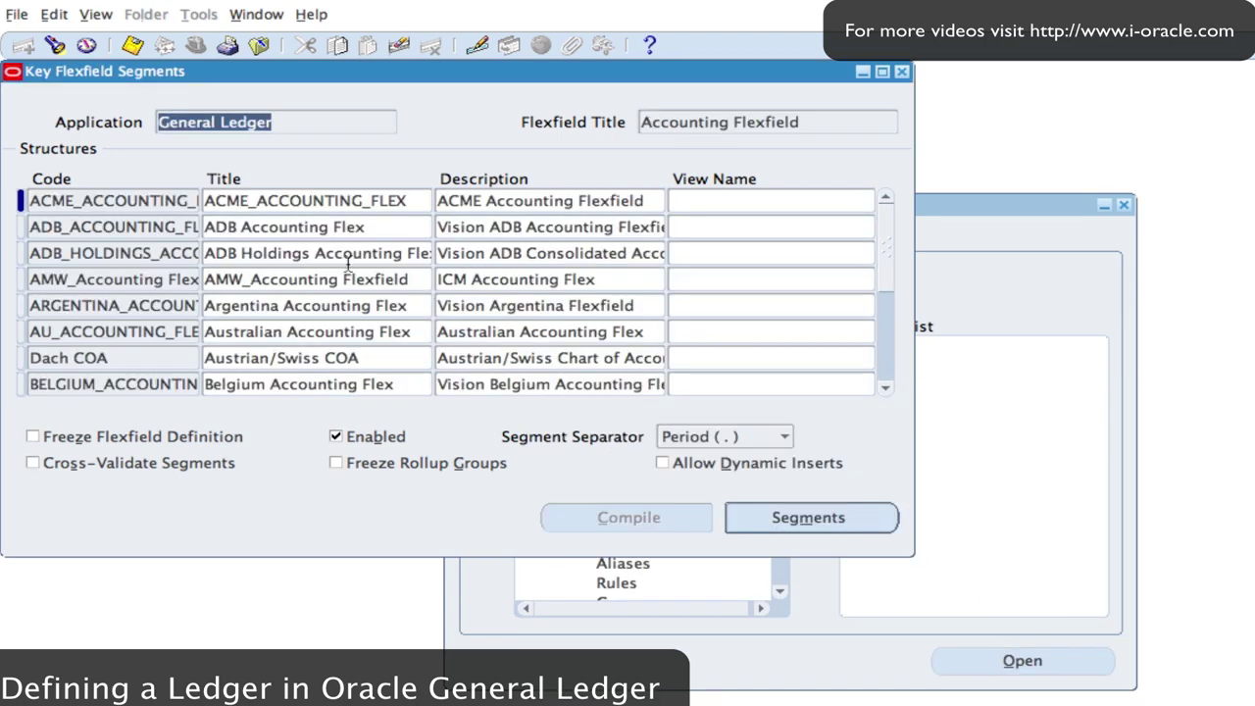
Add a flexfield structure with code and title YO_ACCOUNTING_FLEX, and describe it as the owner's Accounting Flexfield.
click(101, 228)
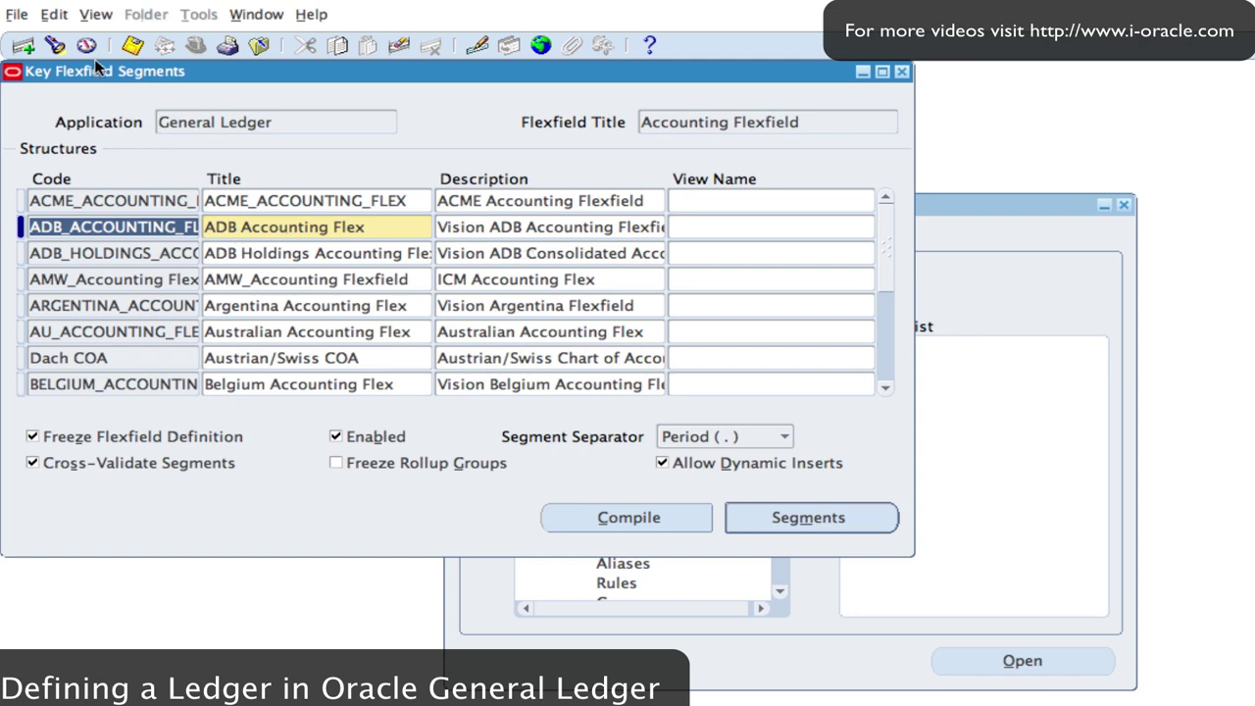
click(25, 47)
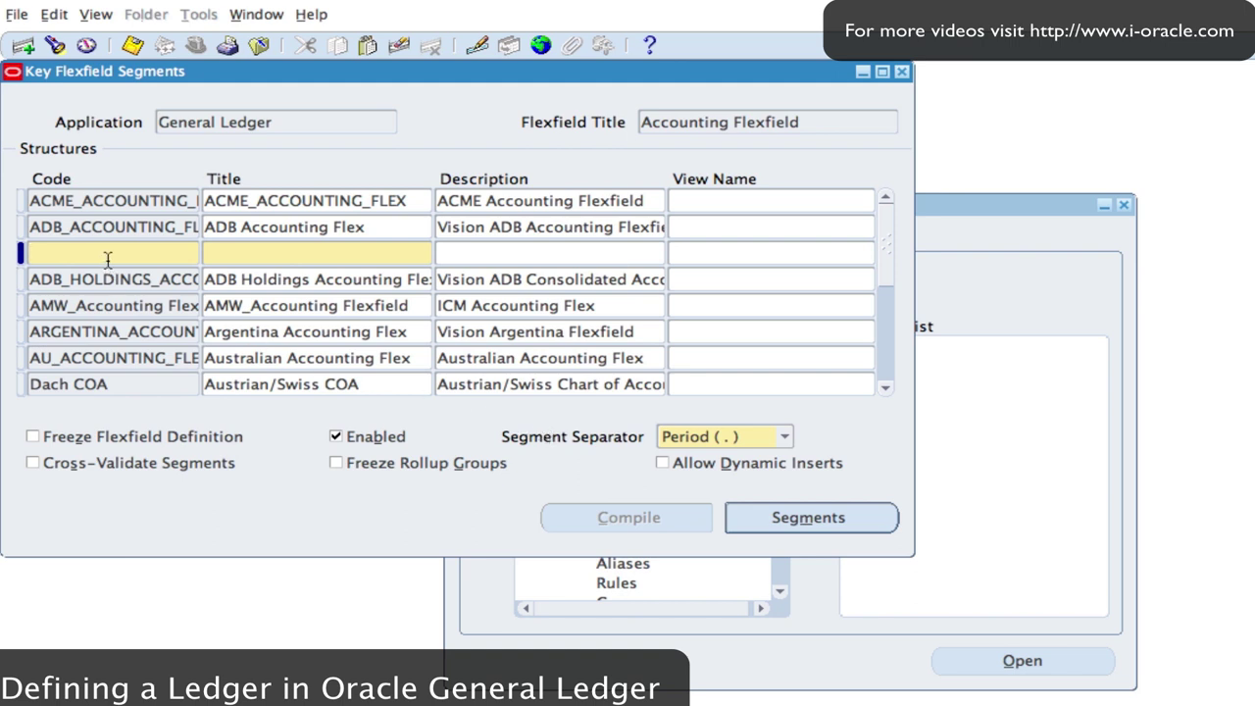
text(YO_ACCOUNTING)
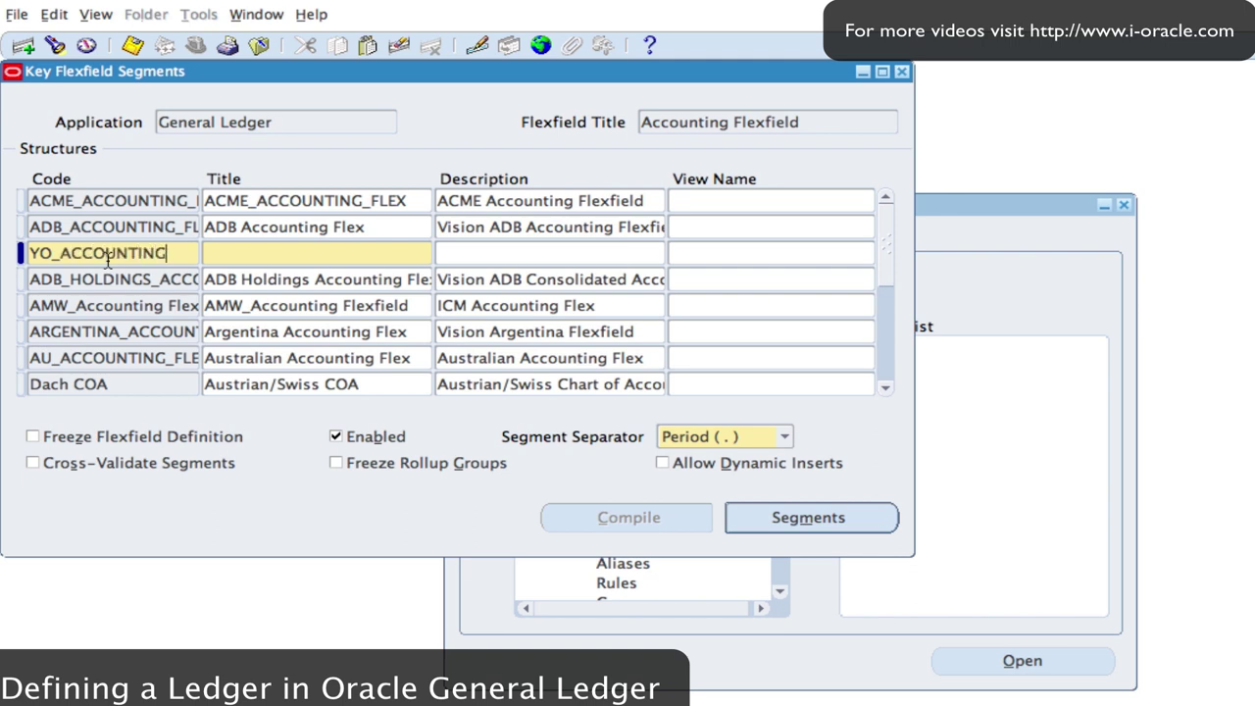
text(_FLEX)
key(Tab)
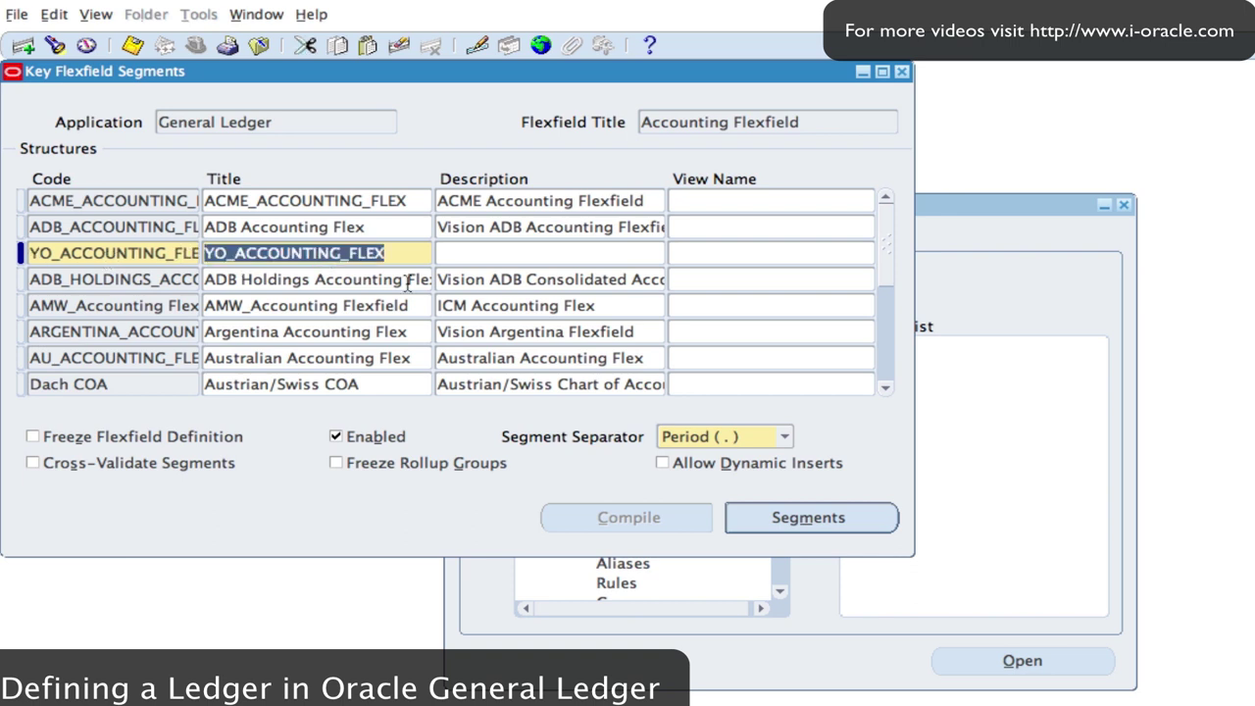
click(502, 257)
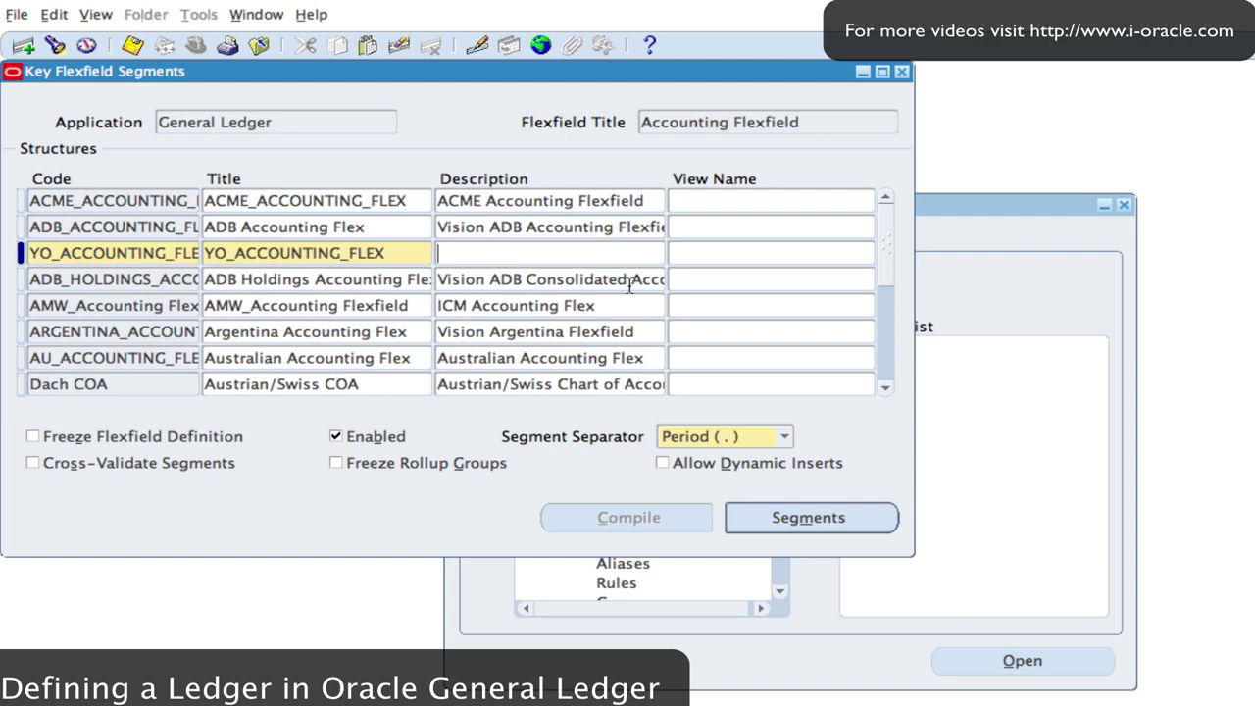
text(Yemi Accoun)
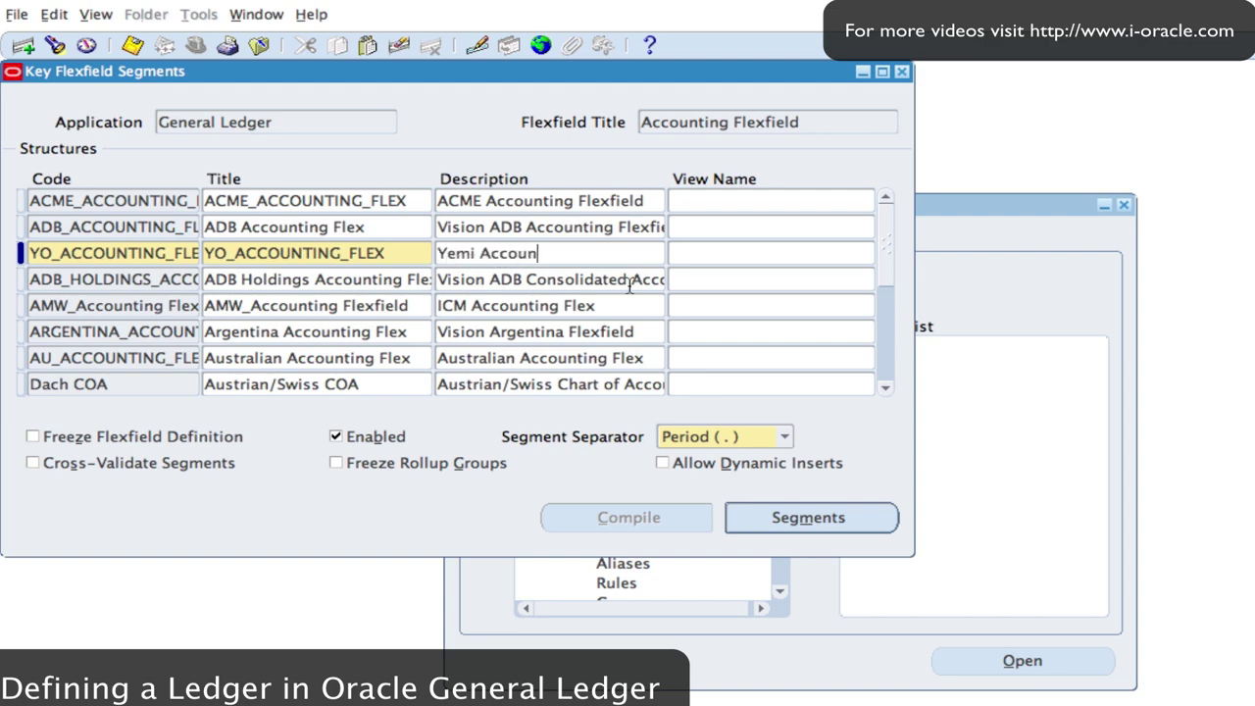
text(ting Flexfield)
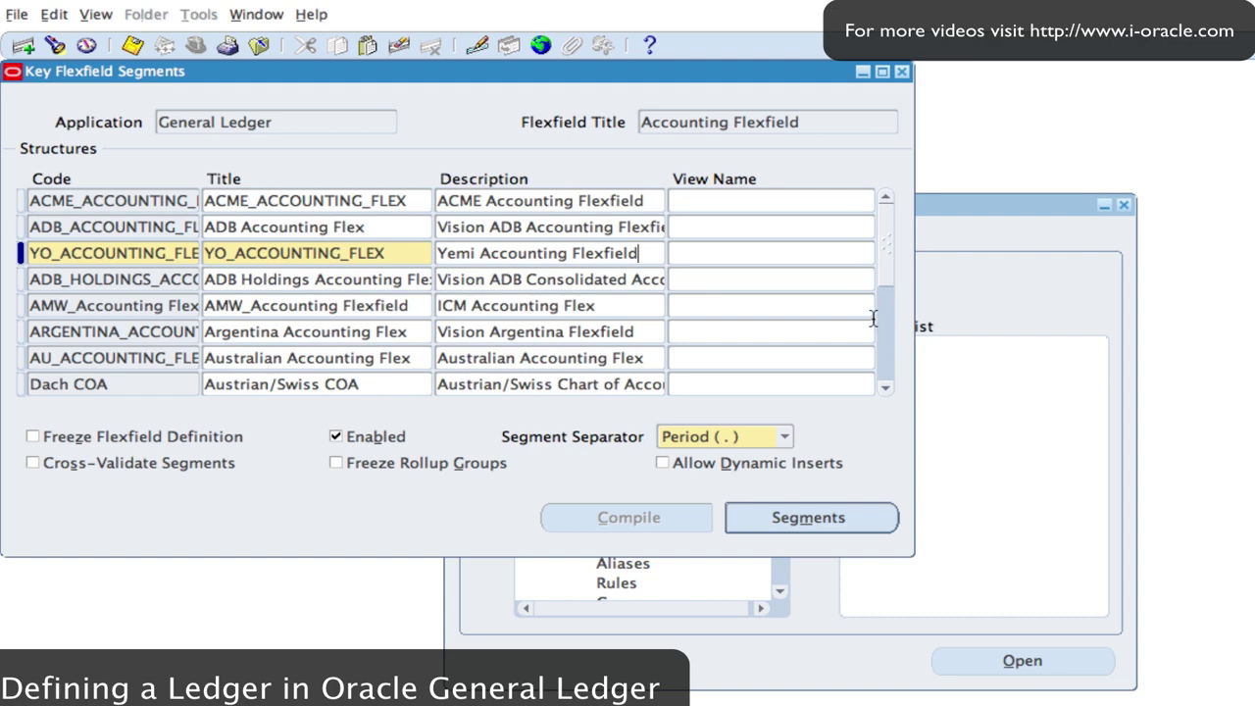
Create a new segment for the YO_ACCOUNTING_FLEX structure named Company, using column SEGMENT1 and number 1.
click(806, 520)
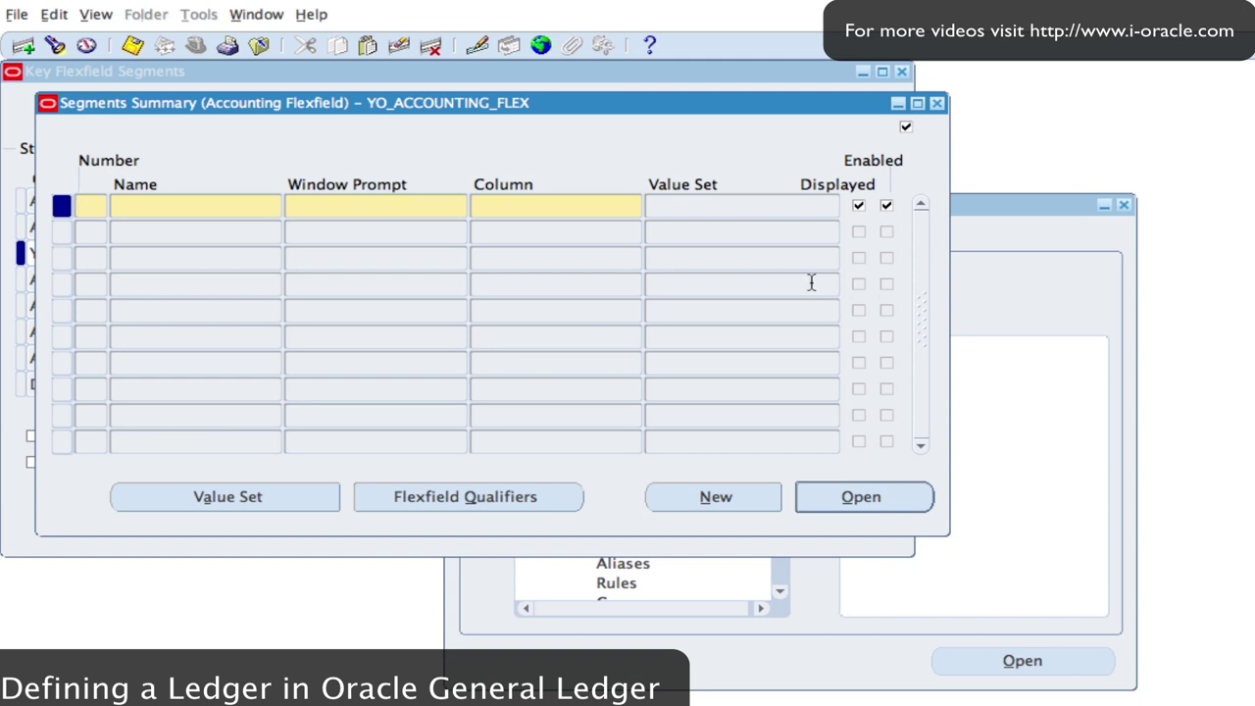
click(727, 496)
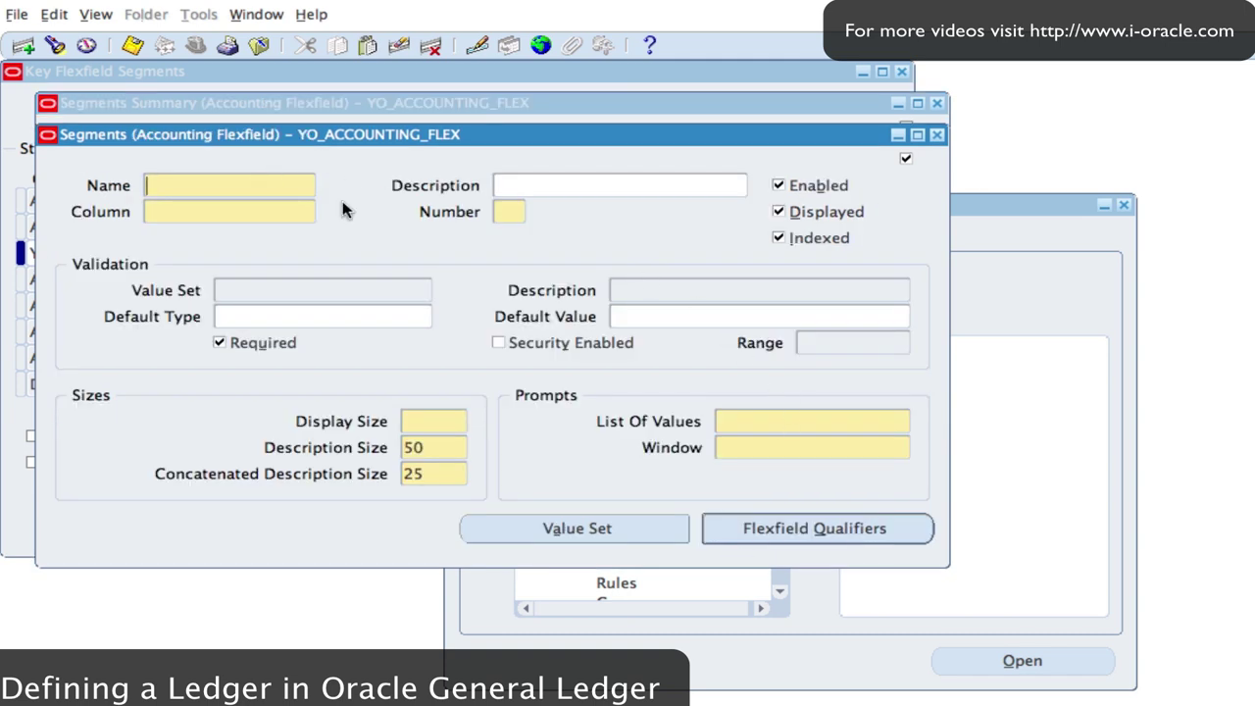
text(Company)
click(209, 210)
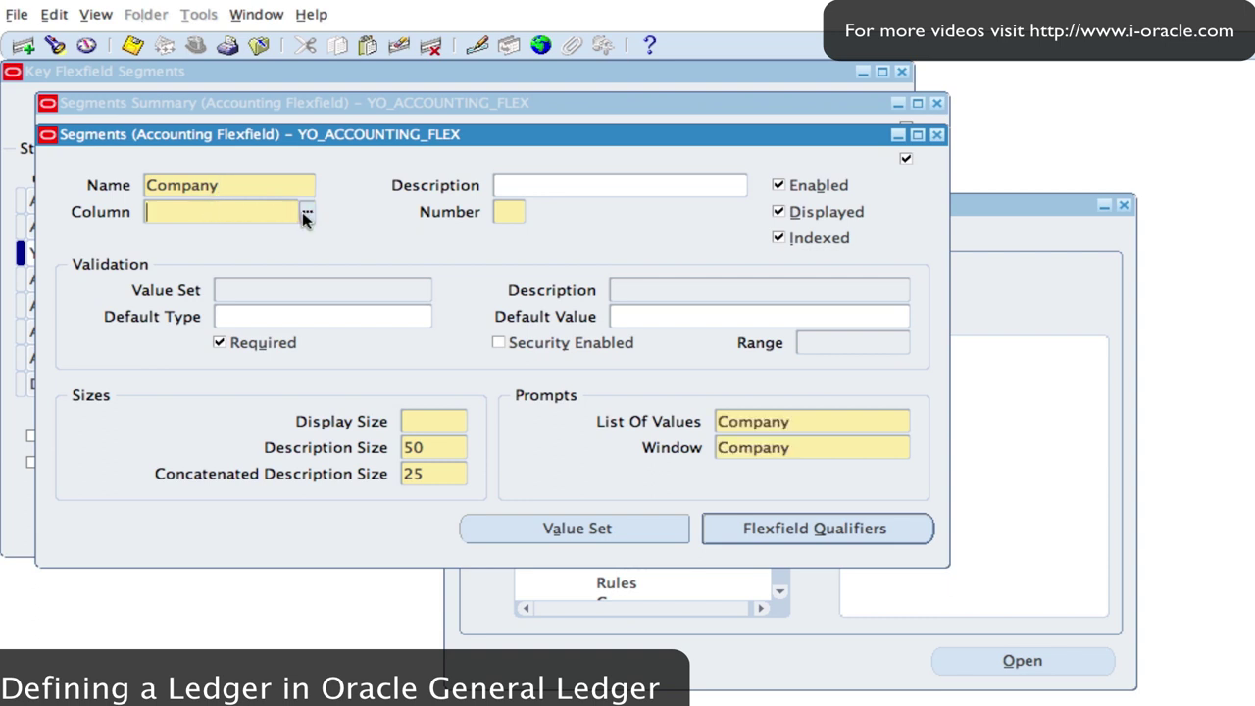
text(segment1)
click(498, 210)
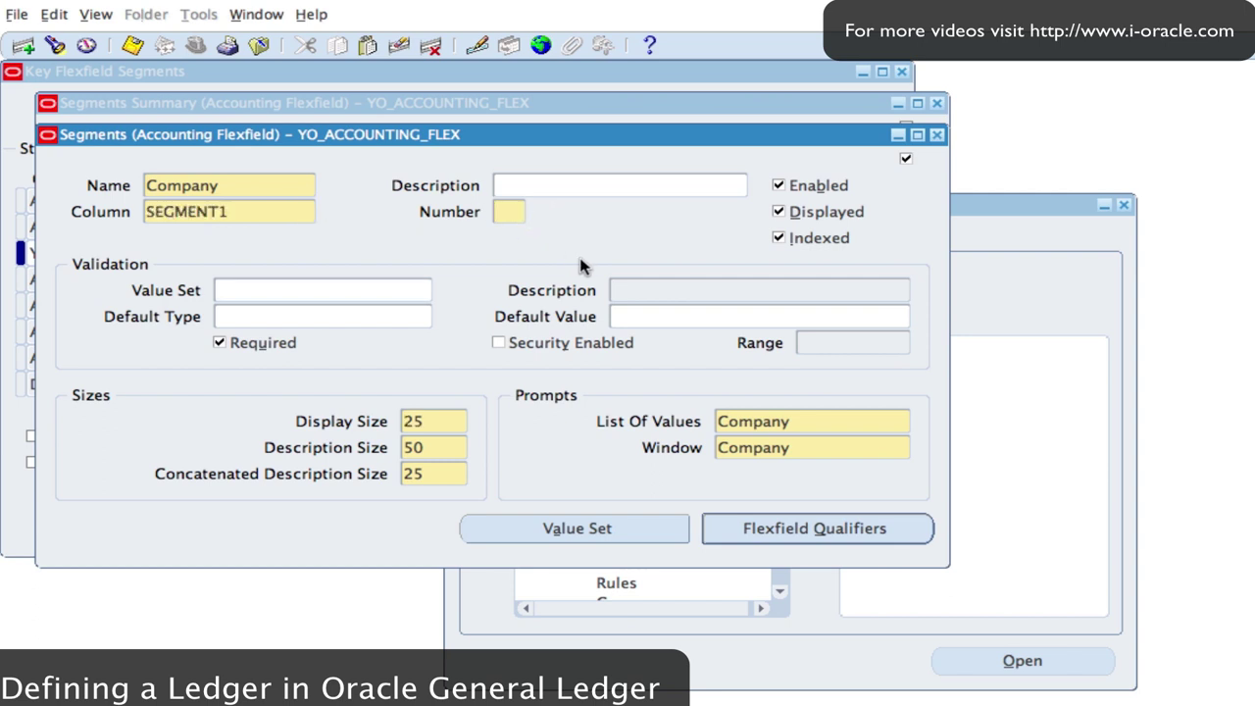
text(1)
click(510, 350)
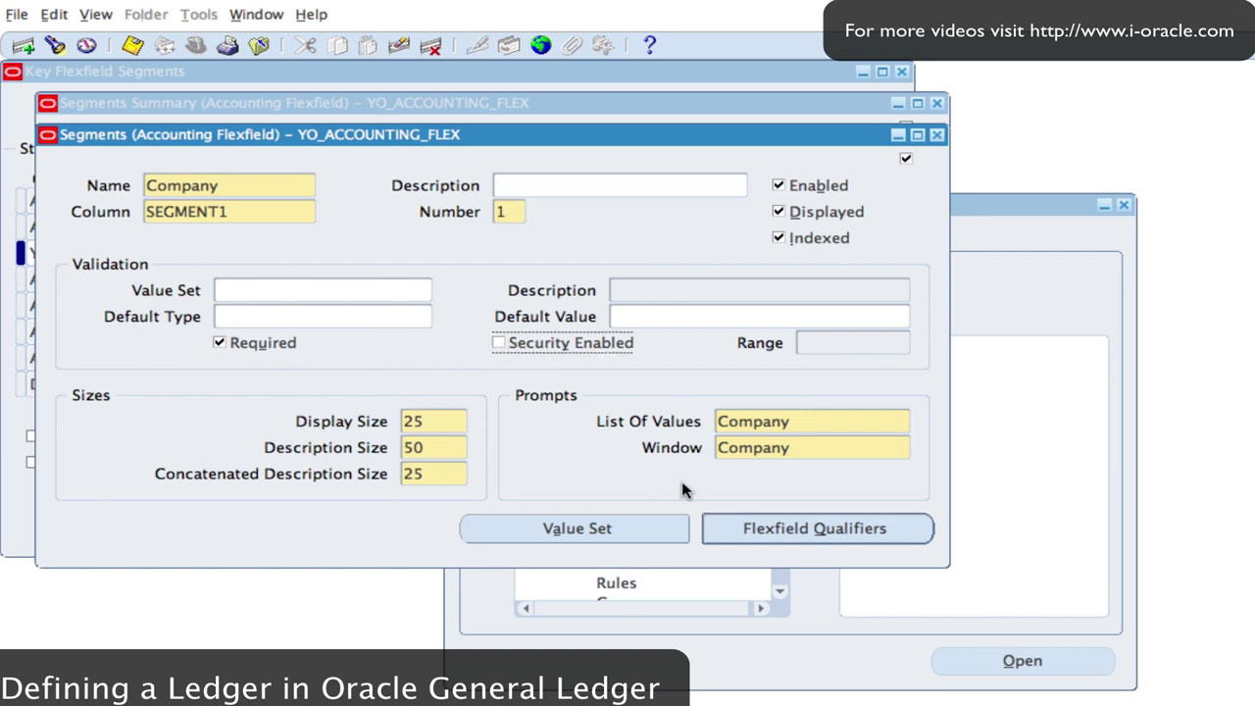
Set the Company segment's List Of Values prompt to CO, save the segment and return to the segments summary.
double_click(770, 421)
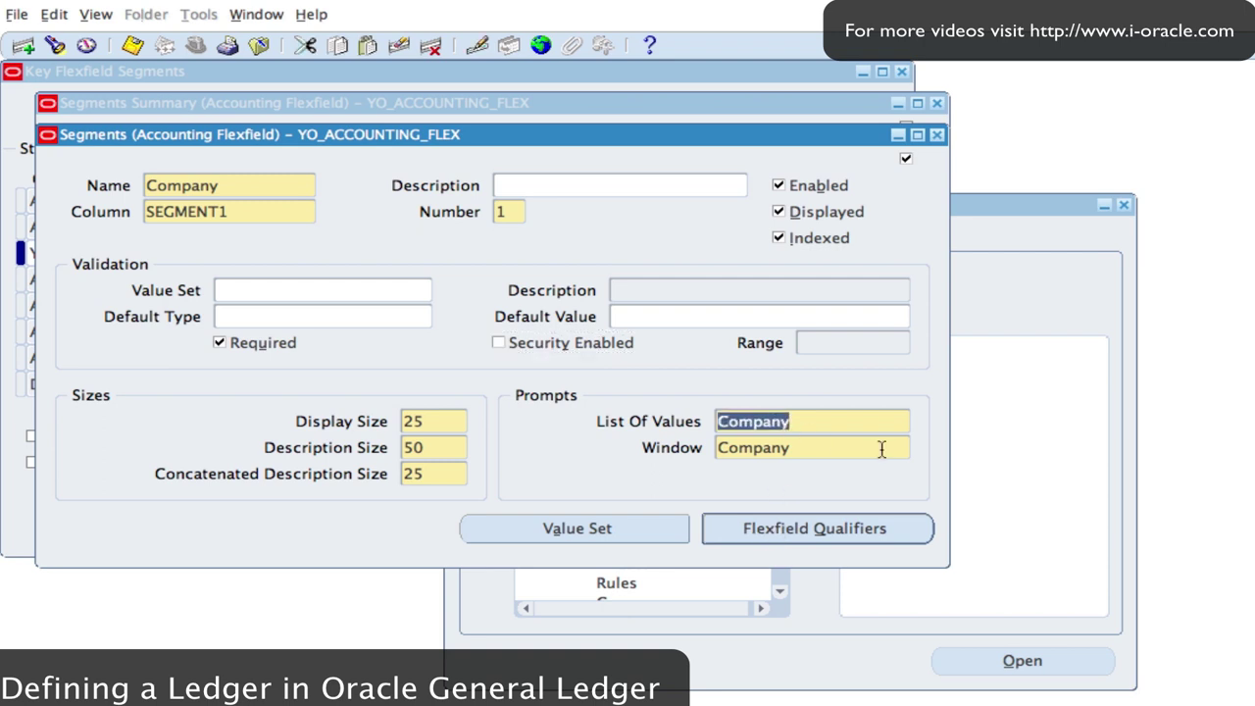
text(CO)
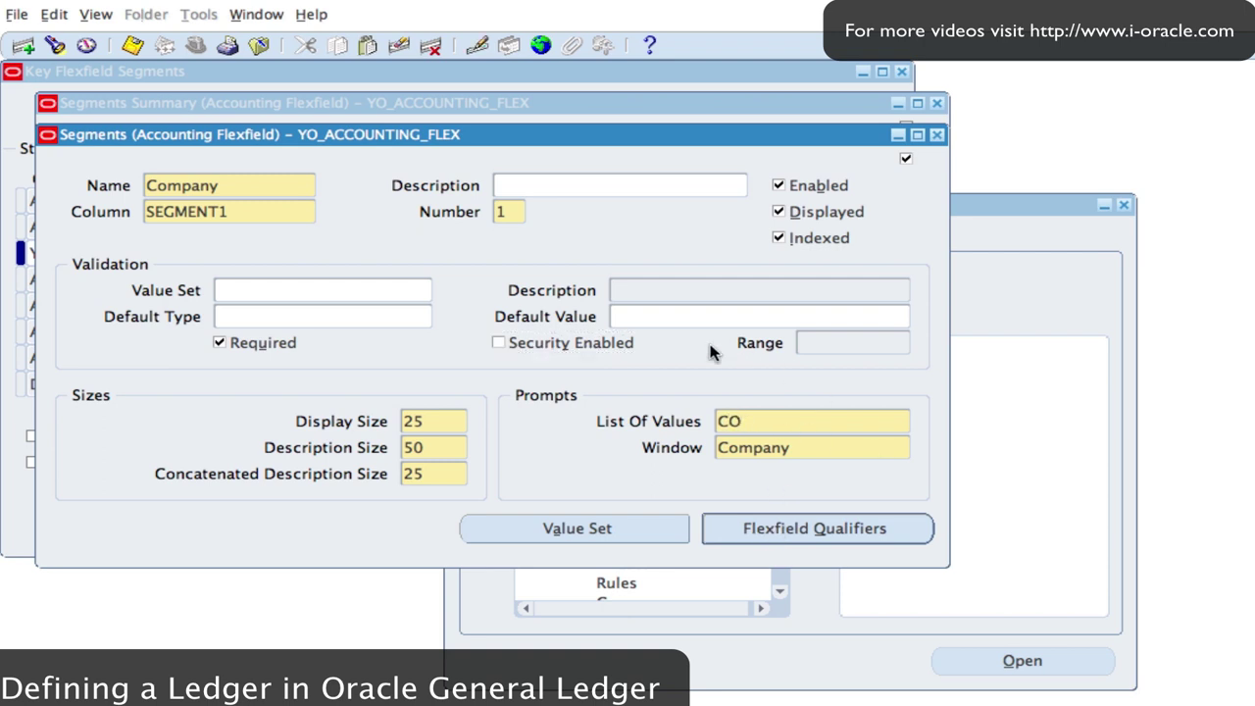
click(131, 45)
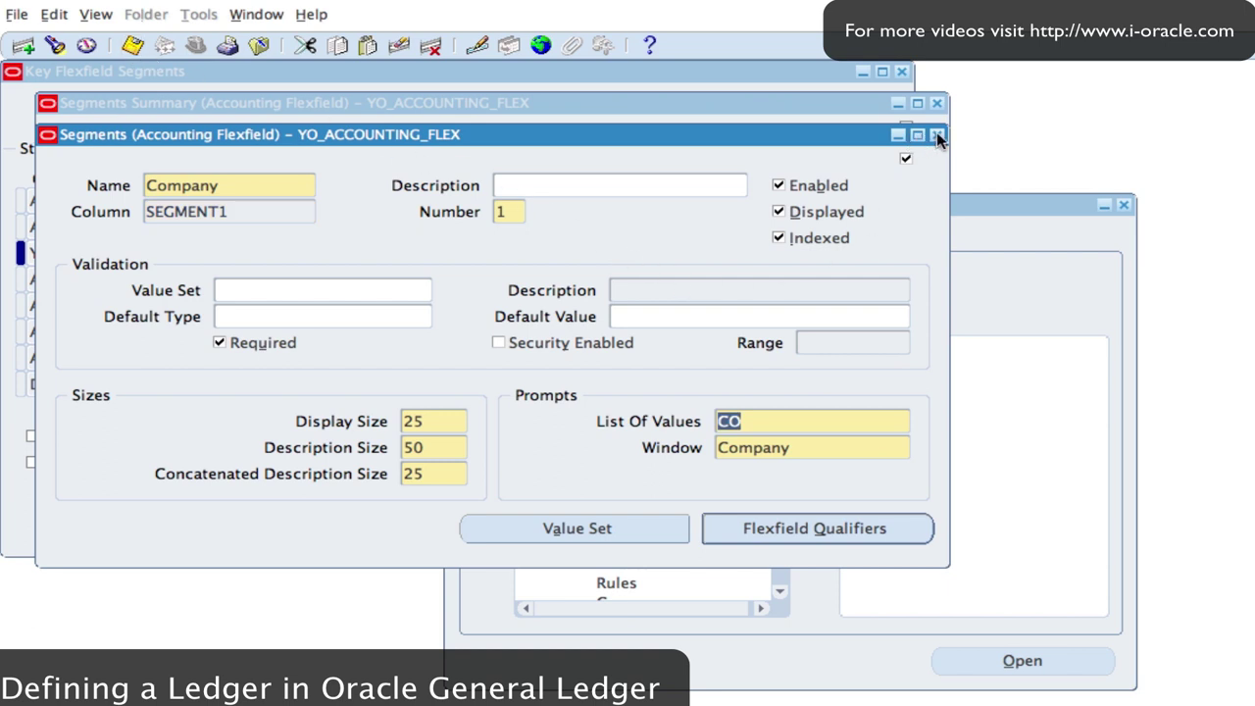
click(937, 134)
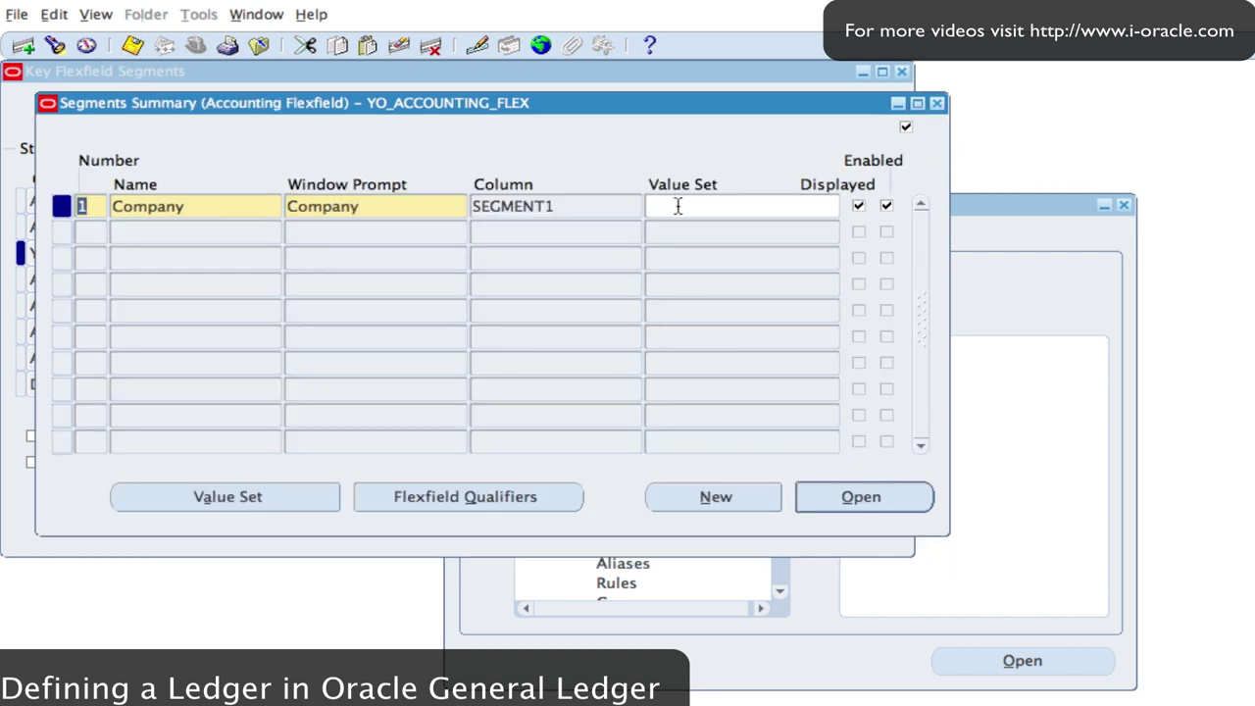
Start a new value set for the Company segment named YO_Company, with a description naming the owner's company.
click(677, 206)
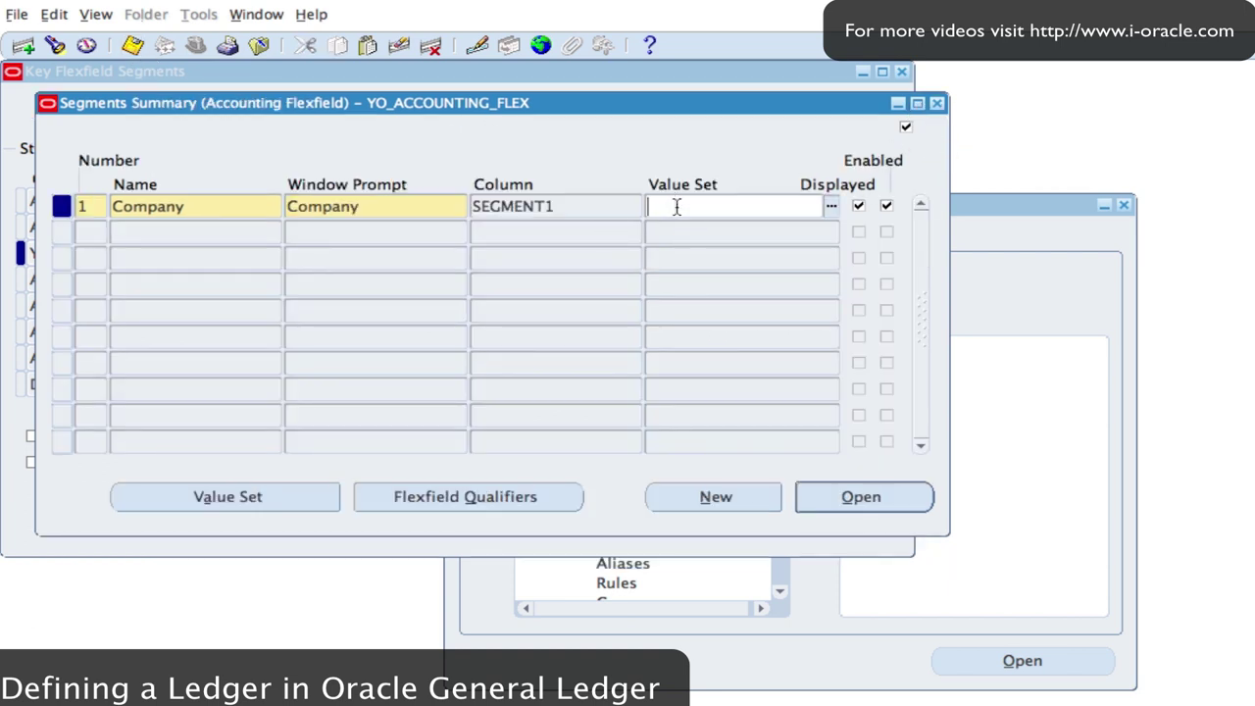
click(234, 498)
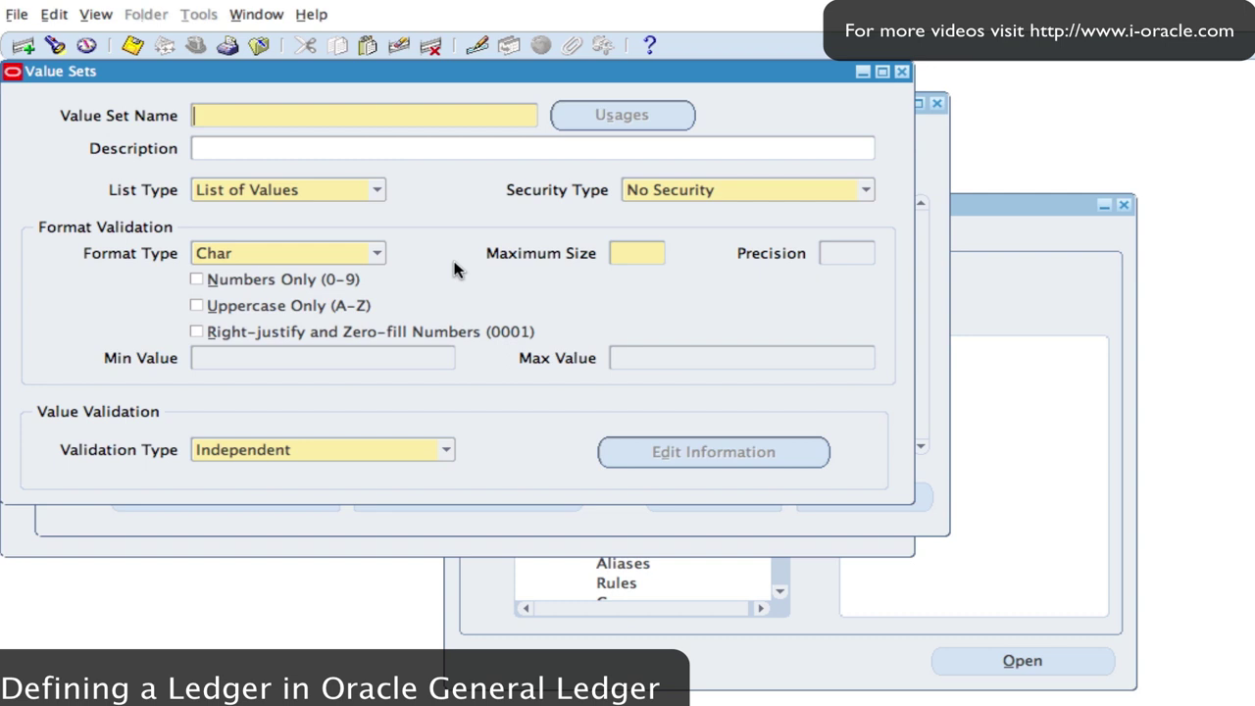
text(YO_Company)
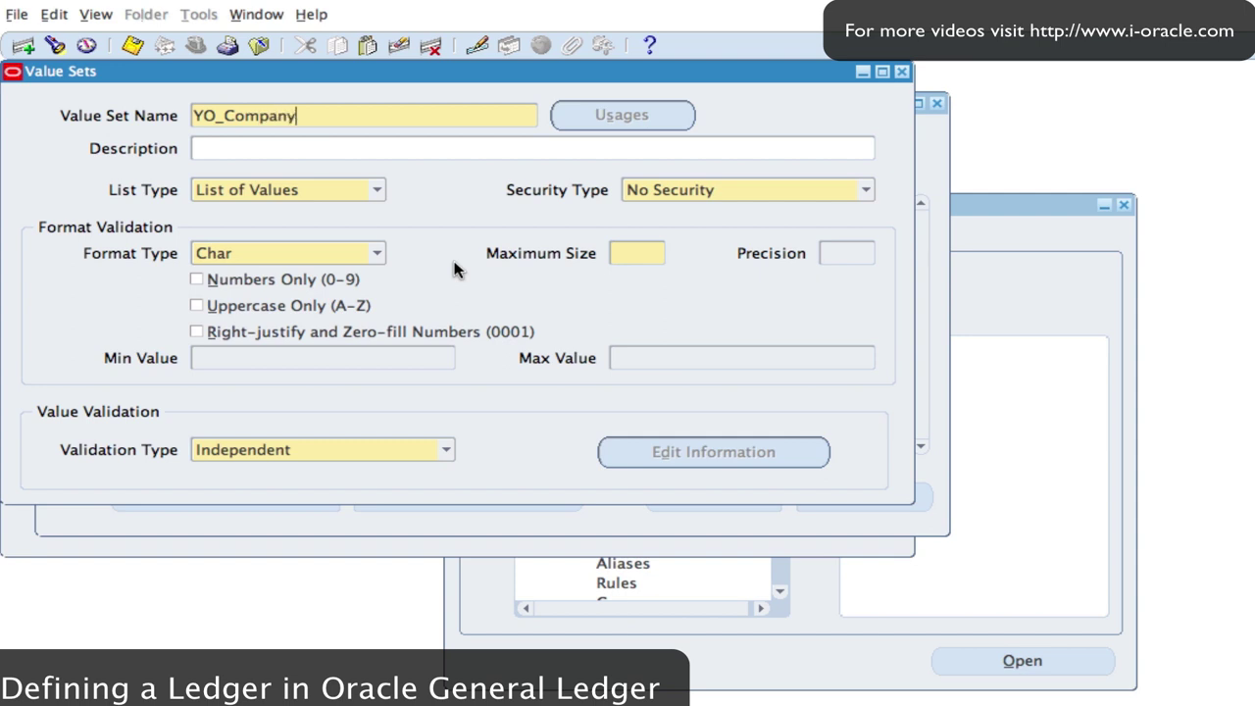
click(227, 153)
text(Yemi's Company)
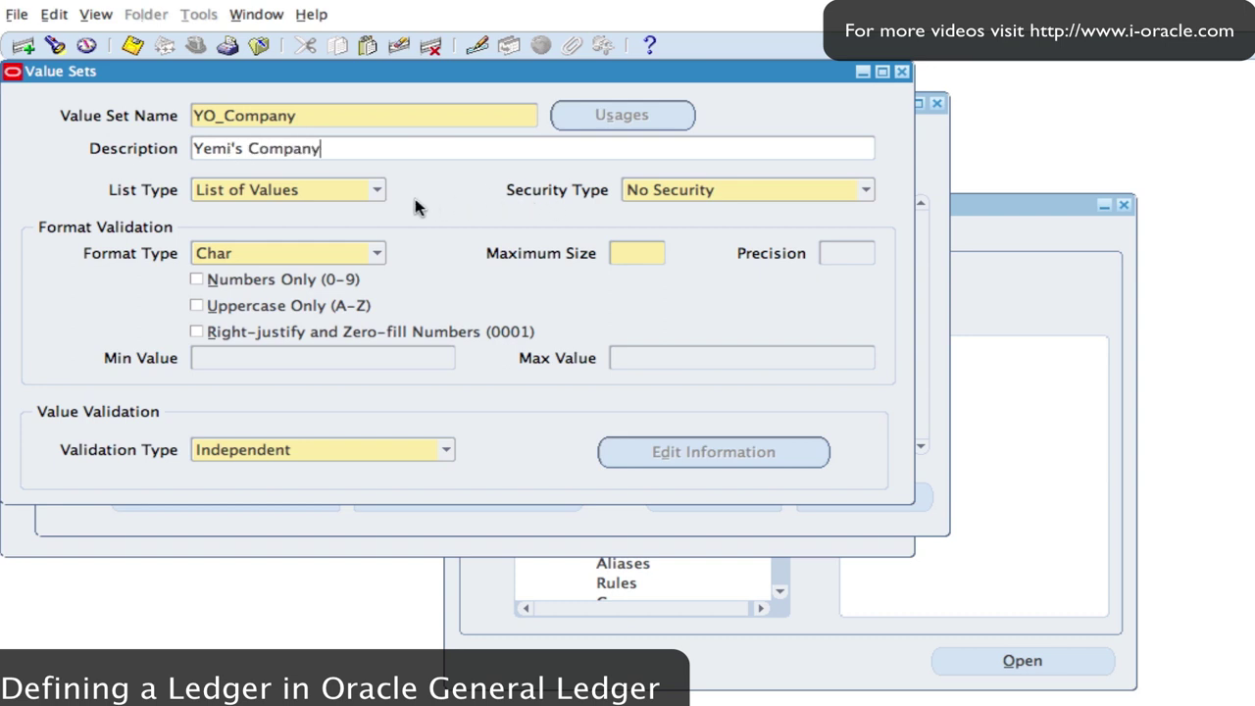
Keep the value set's list type as List of Values and set its security type to Non-Hierarchical Security.
click(378, 192)
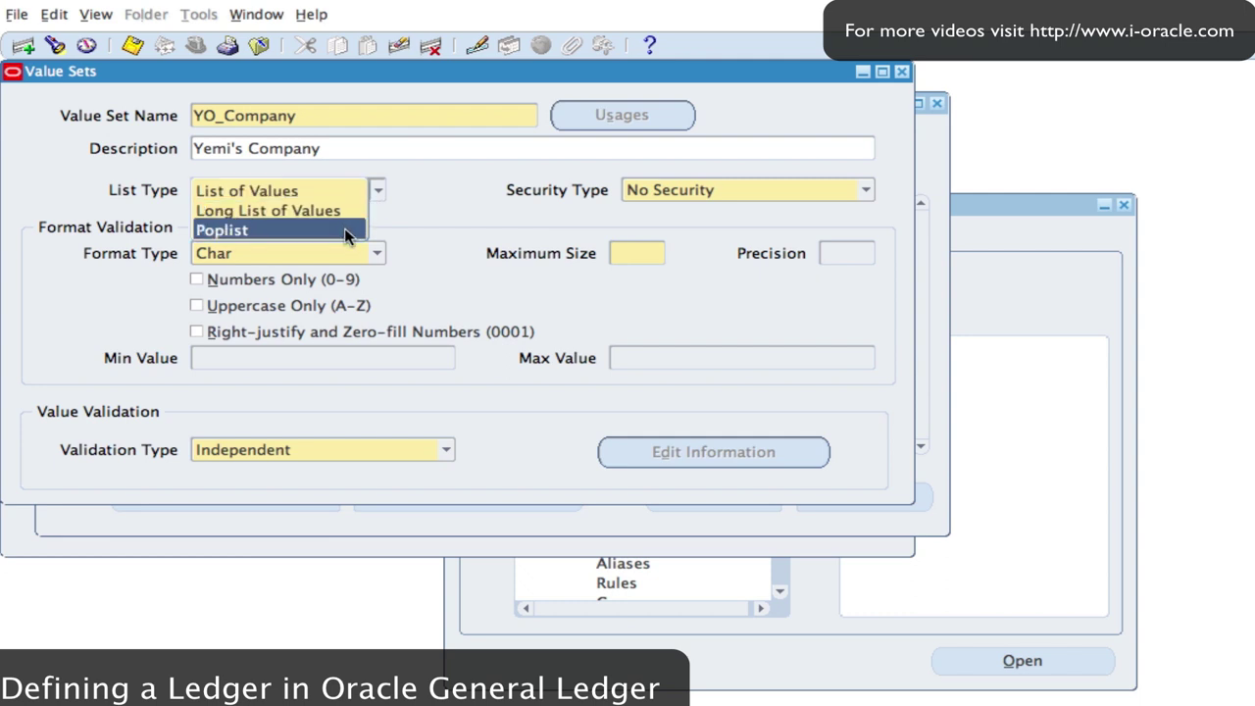
click(275, 190)
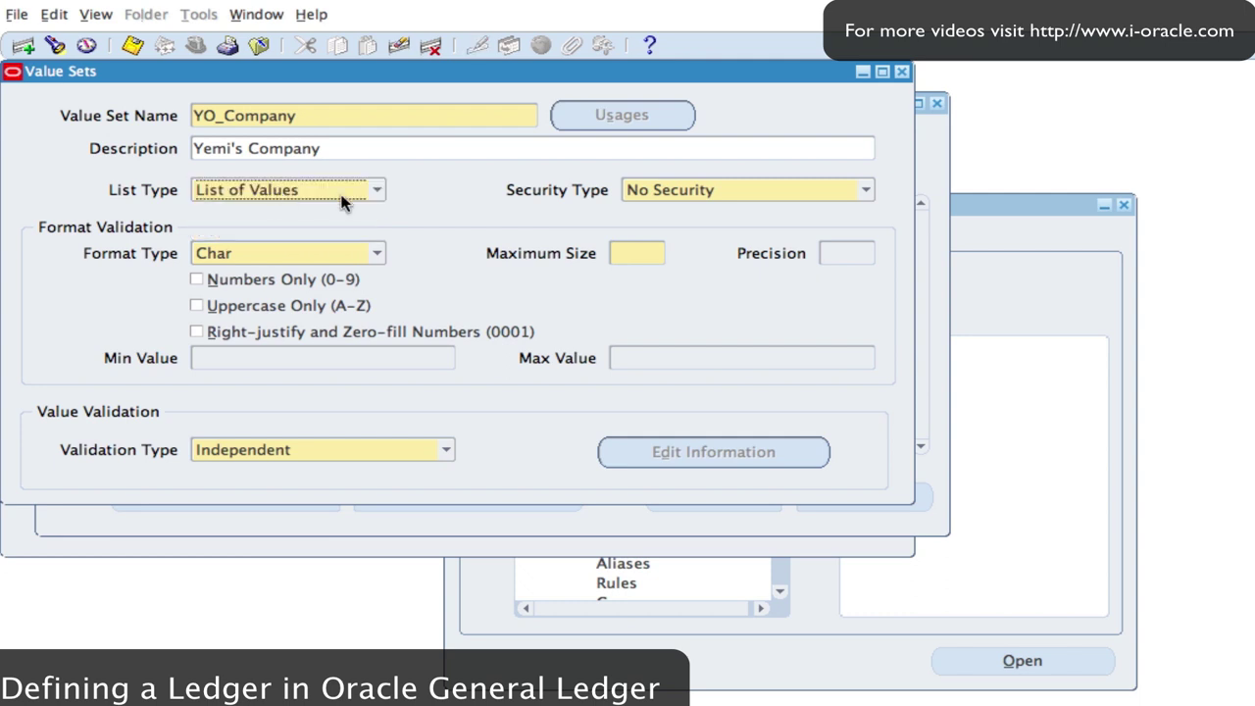
click(866, 195)
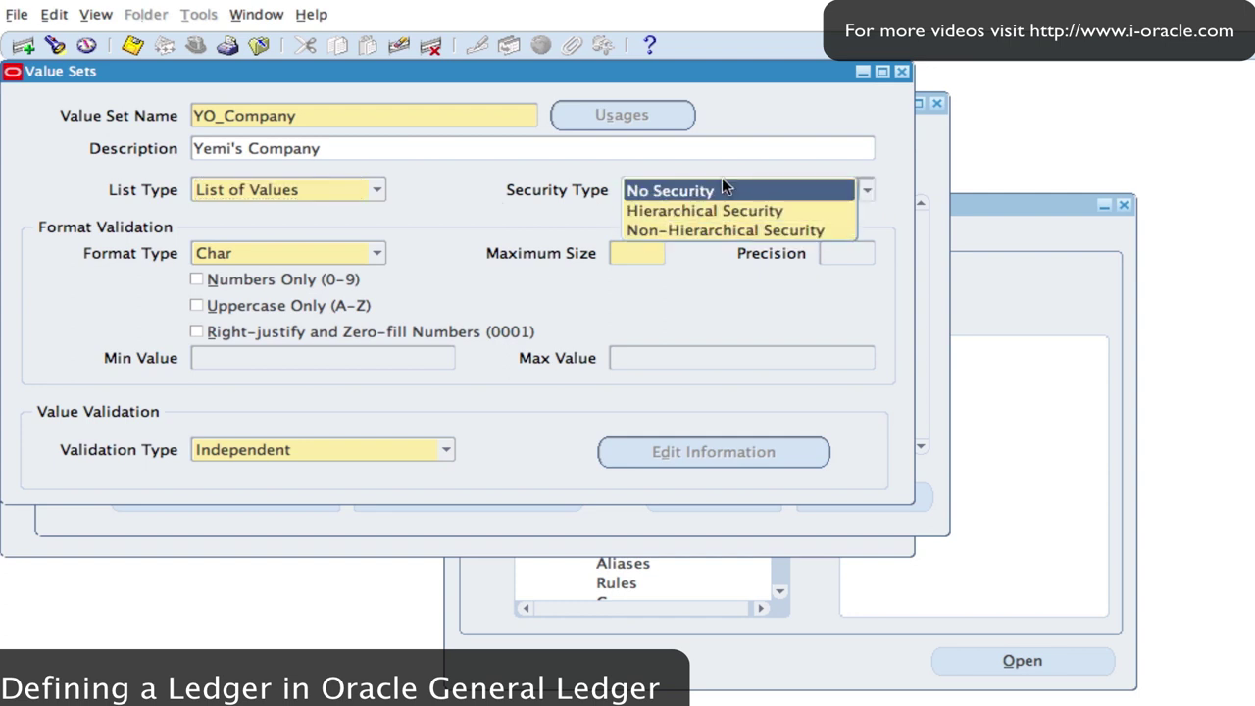
click(700, 231)
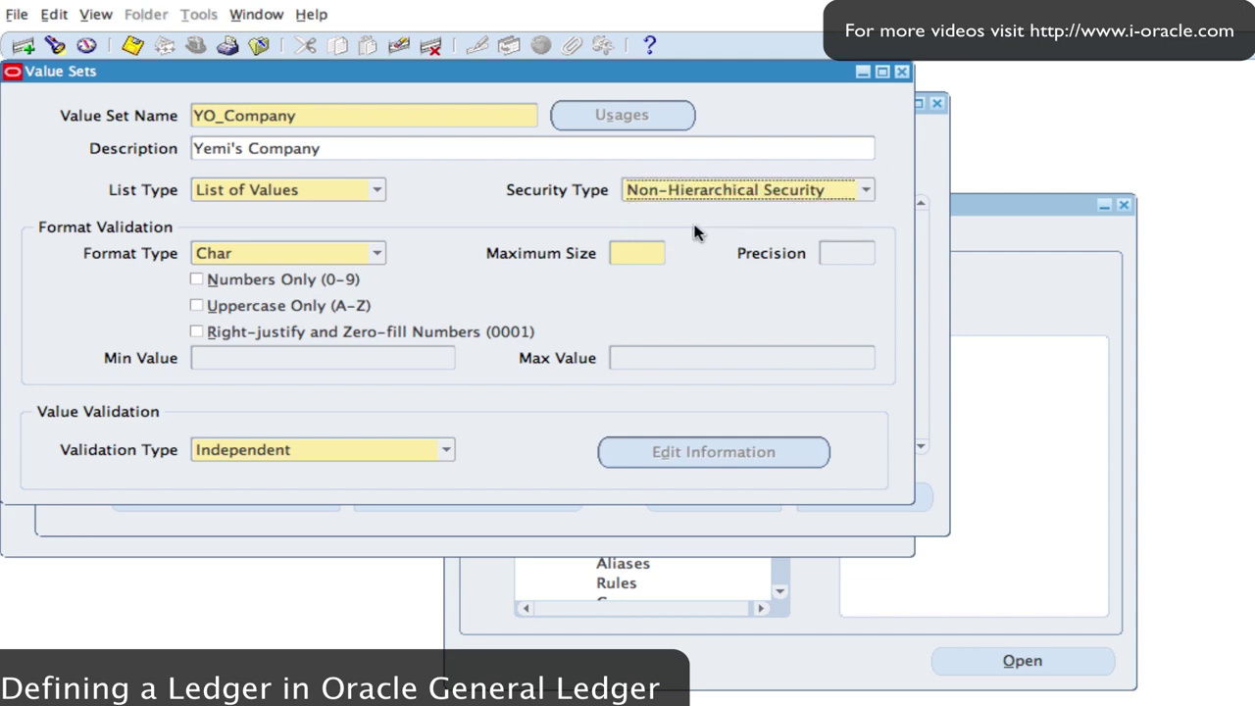
Set the value set's format to Char with maximum size 2, uppercase only, and right-justified, zero-filled numbers.
click(281, 252)
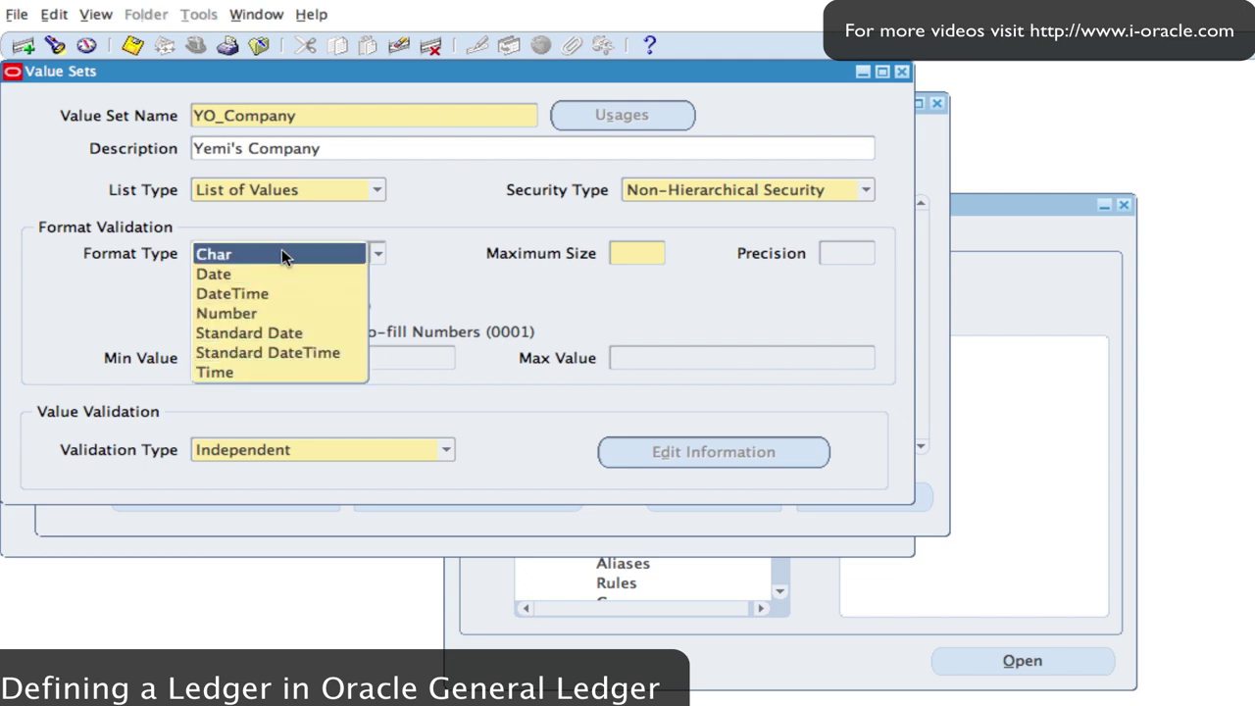
click(281, 252)
click(622, 257)
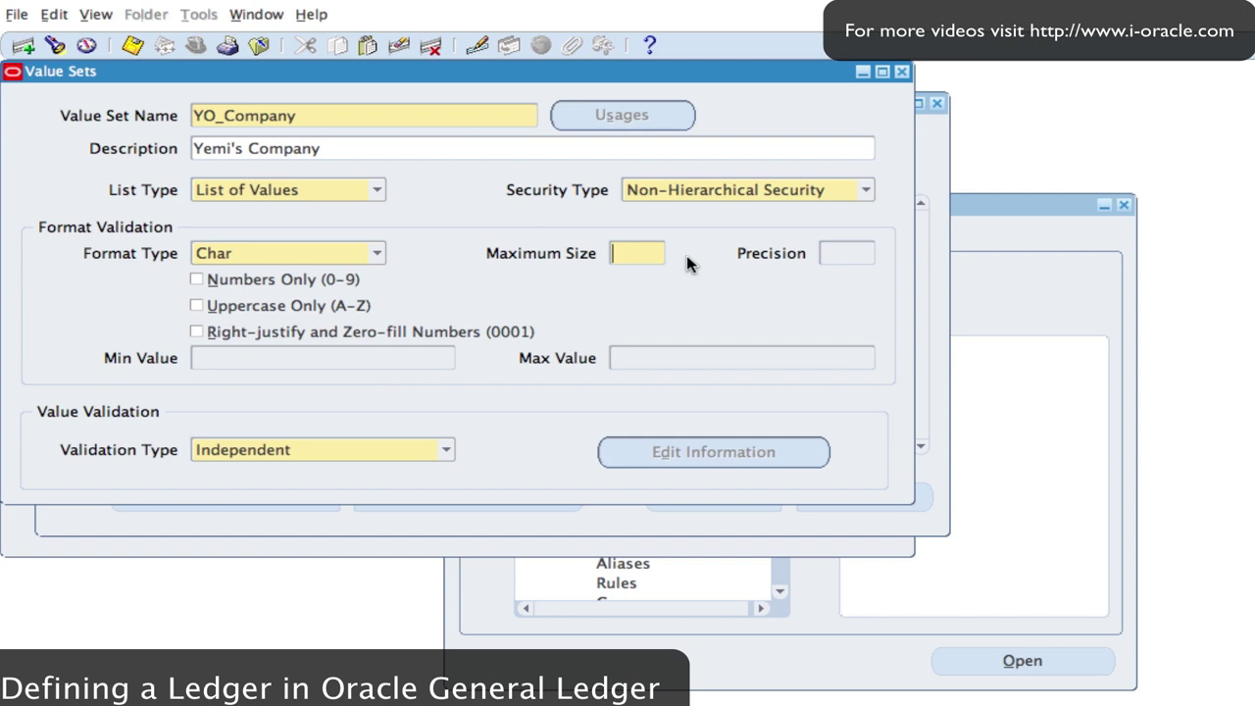
text(2)
click(197, 307)
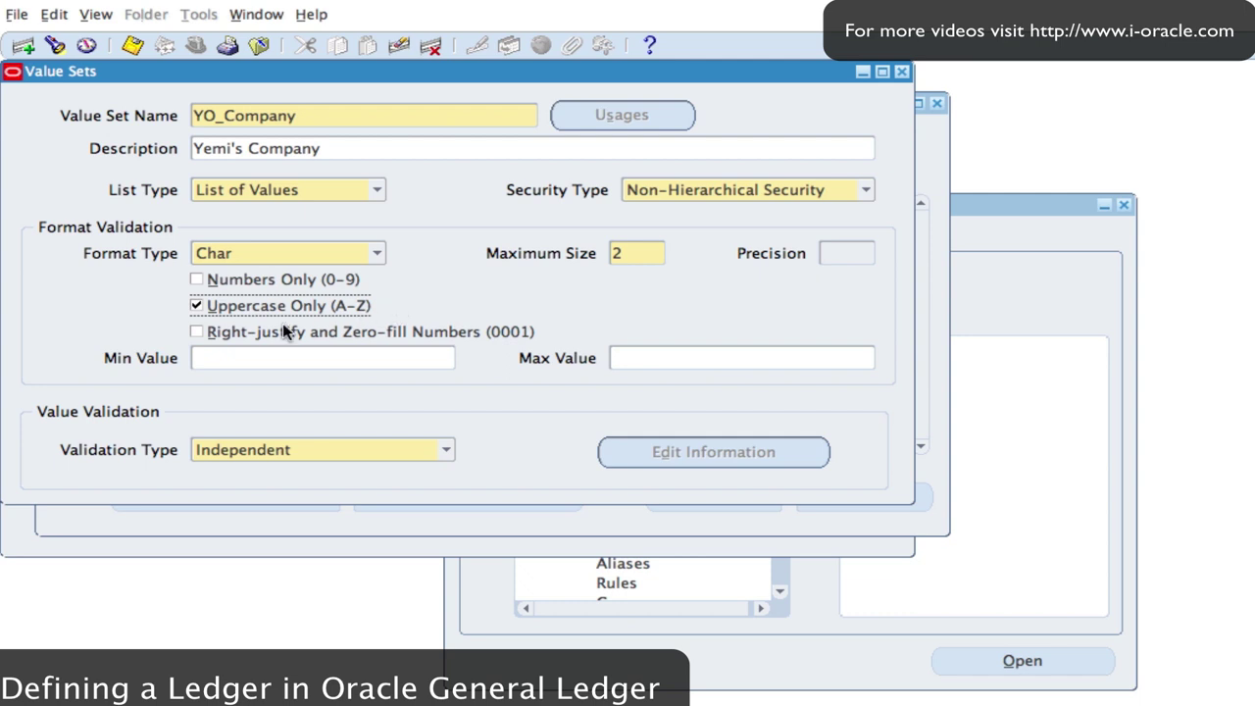
click(199, 331)
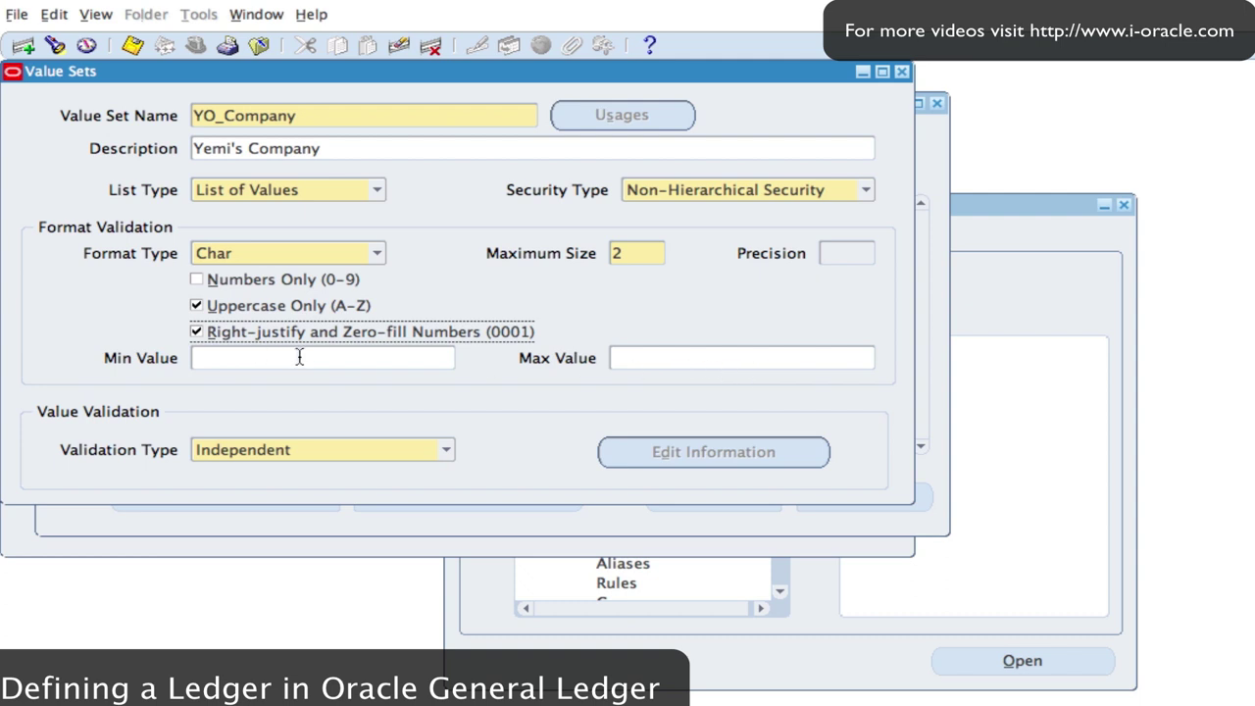
Keep the YO_Company value set's validation type as Independent, save the value set and return to the segments summary.
click(446, 450)
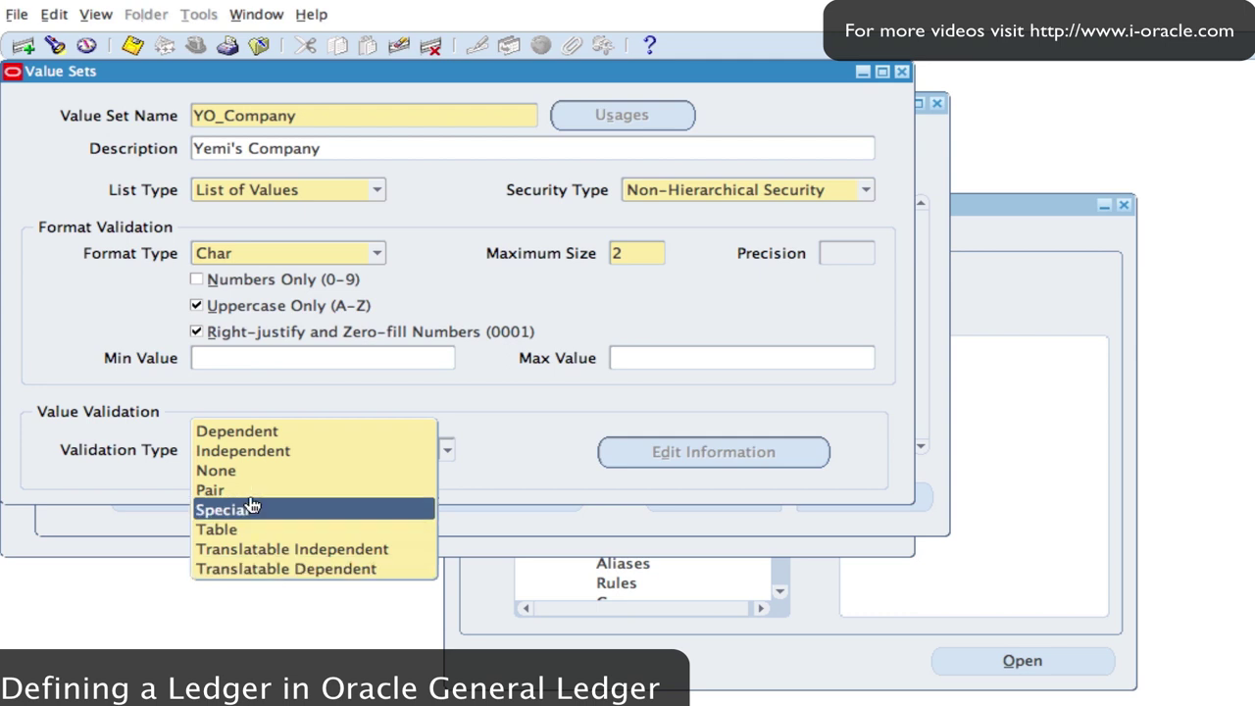
click(278, 452)
click(135, 47)
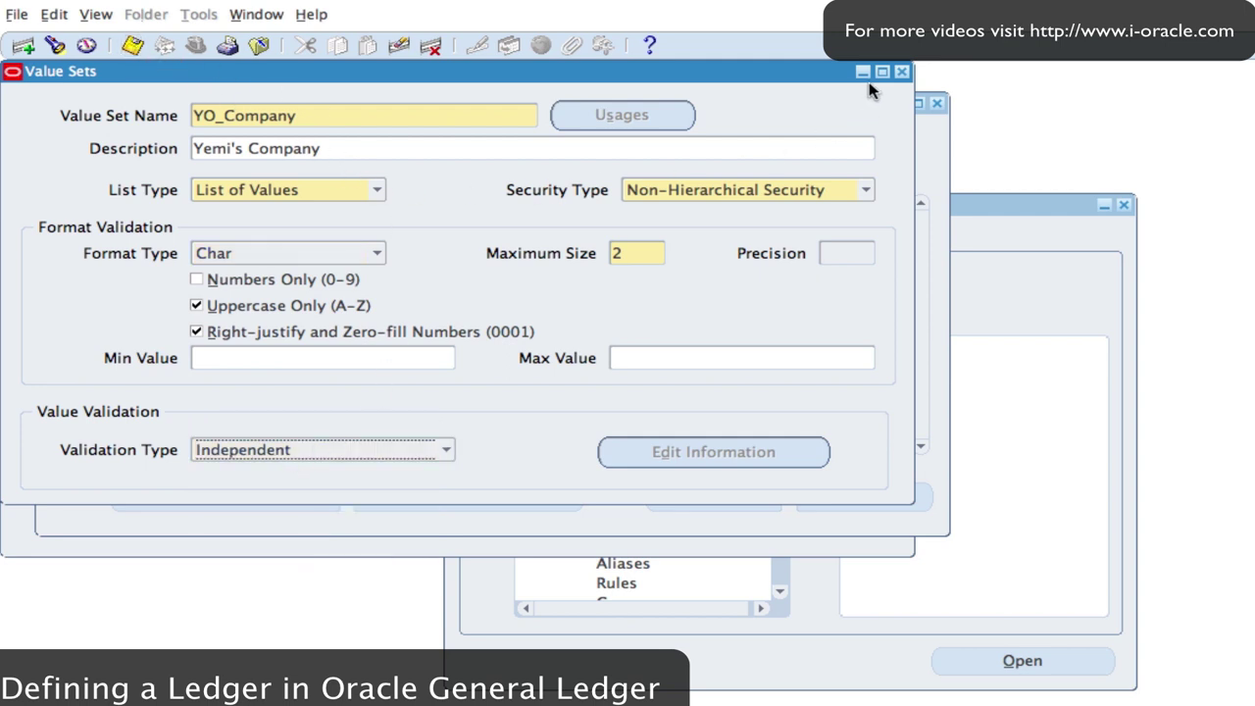
click(901, 71)
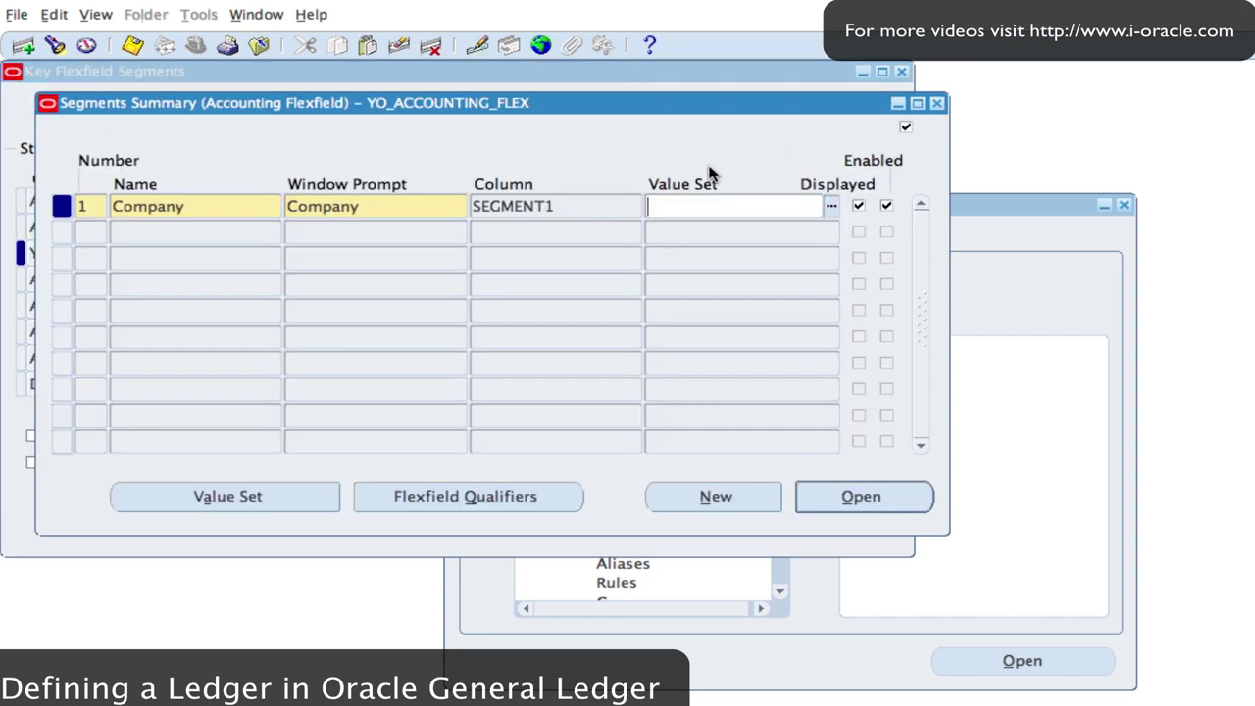
Assign the YO_Company value set to the Company segment, limiting the value set list with YO%.
click(832, 207)
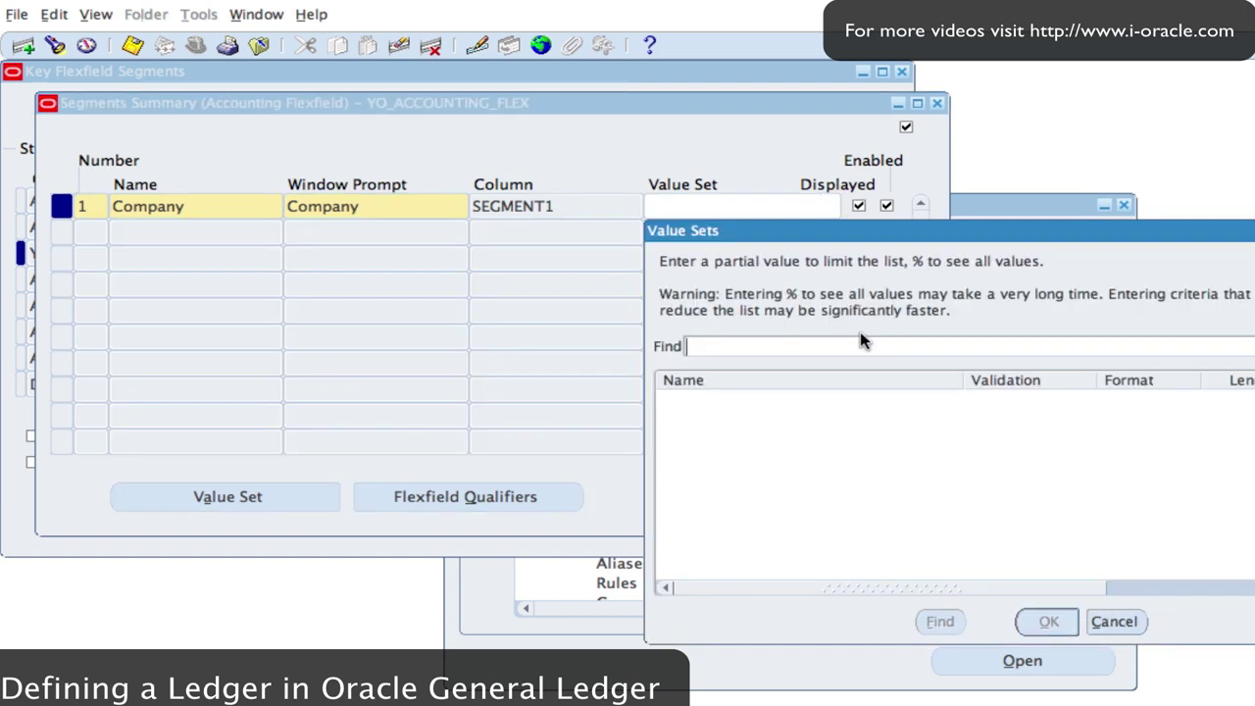
text(YO%)
click(1045, 621)
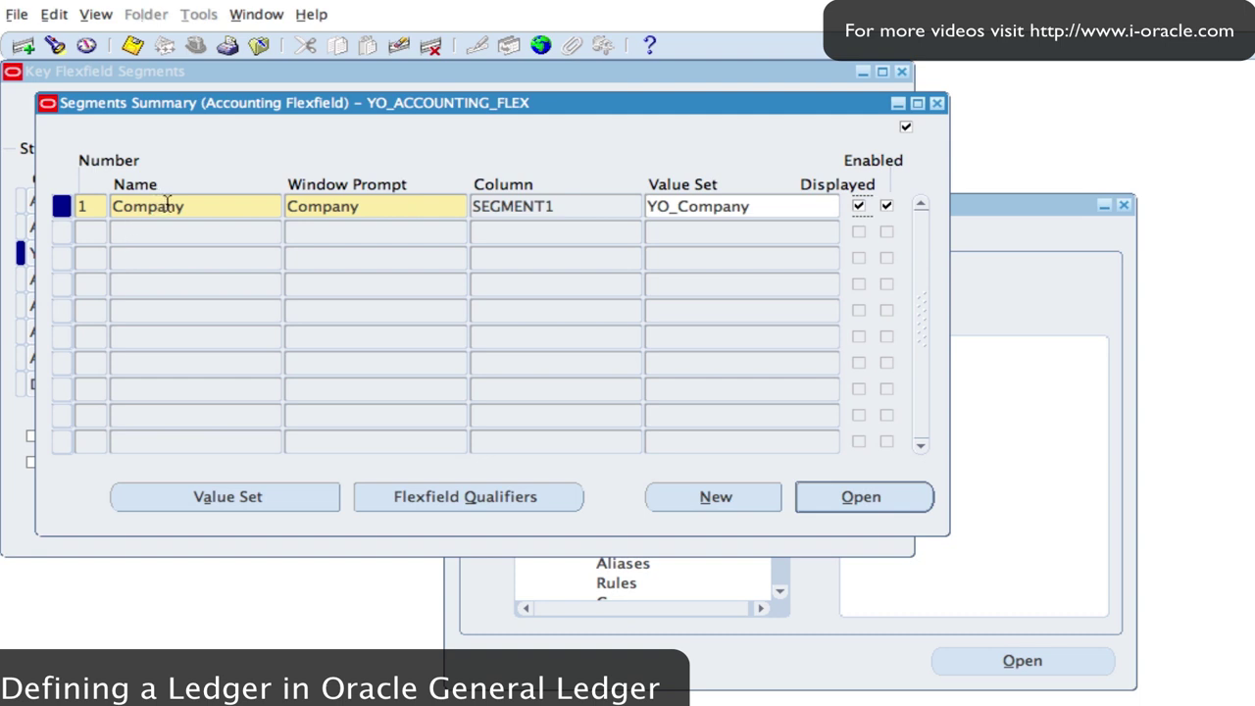
Enable the Balancing Segment qualifier for the Company segment and close its flexfield qualifiers.
click(472, 500)
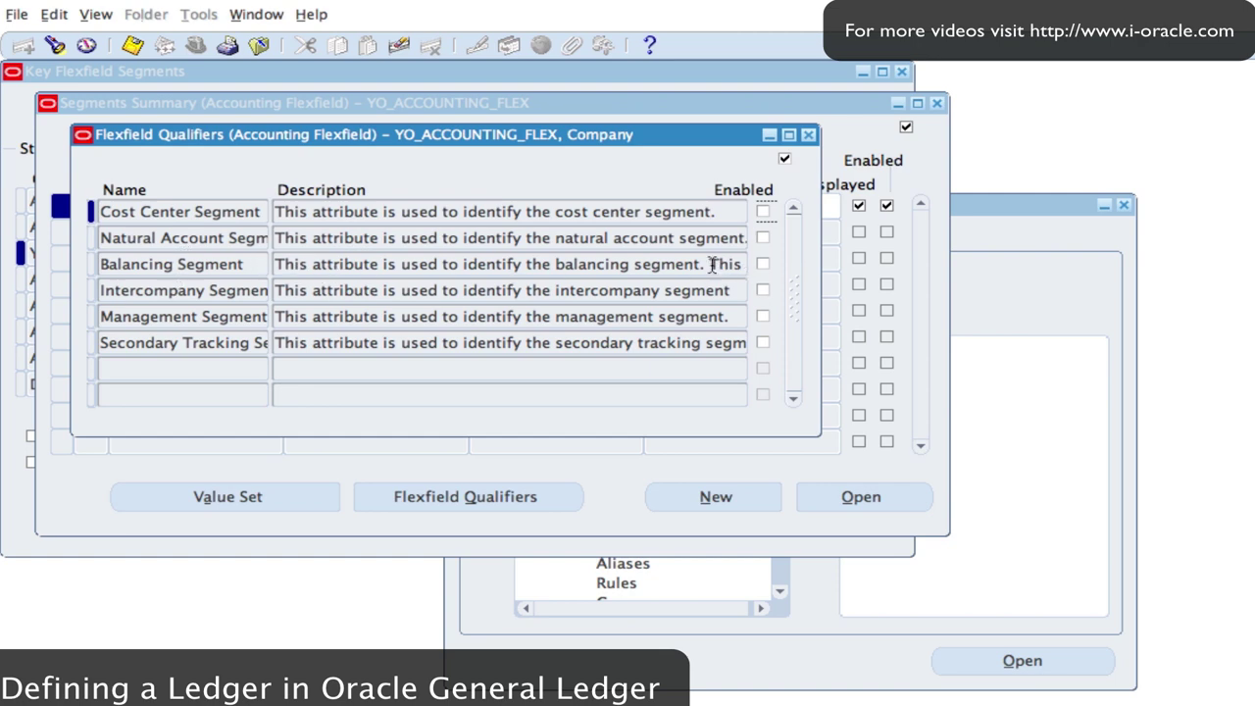
click(763, 264)
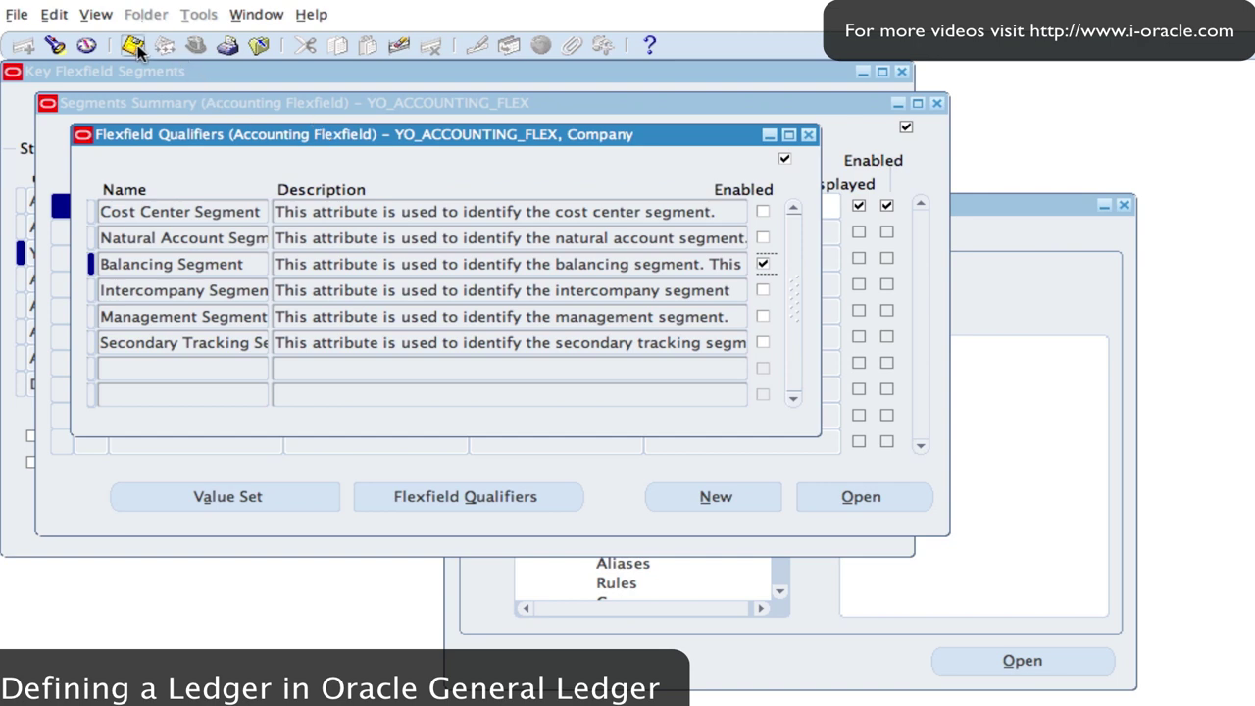
click(809, 135)
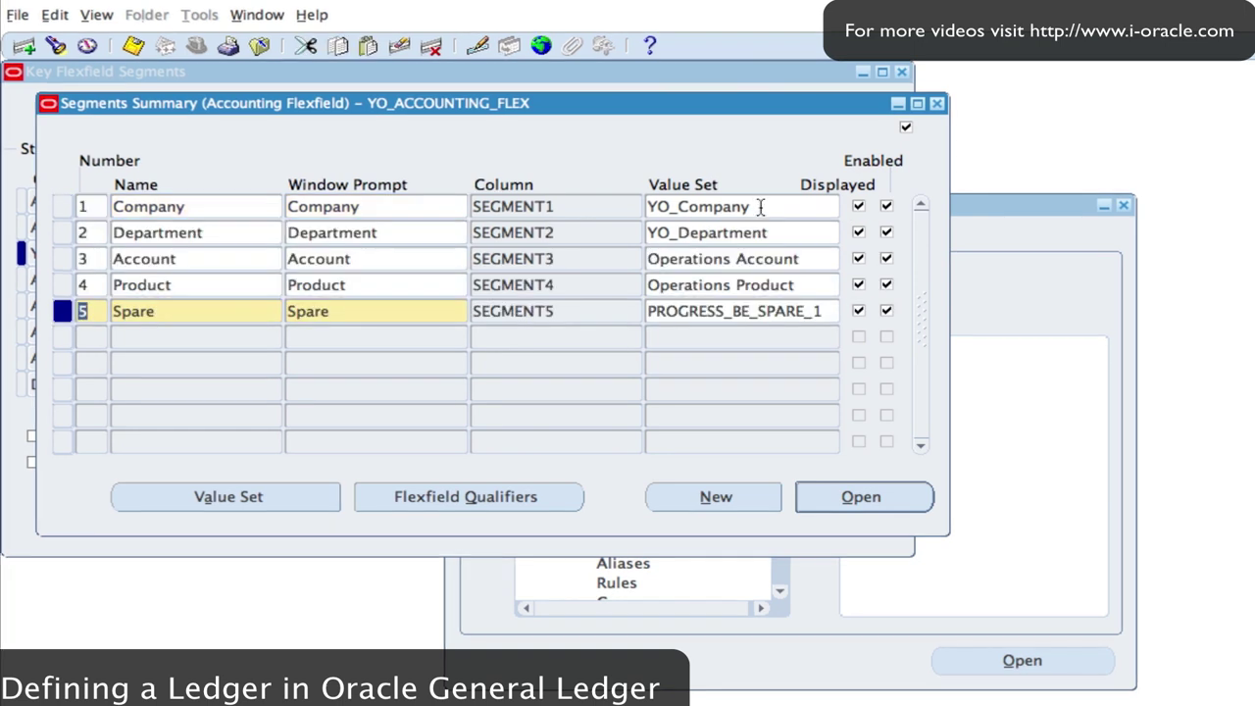
Enable the Cost Center Segment qualifier for the Department segment, save it and return to the segments summary.
click(761, 206)
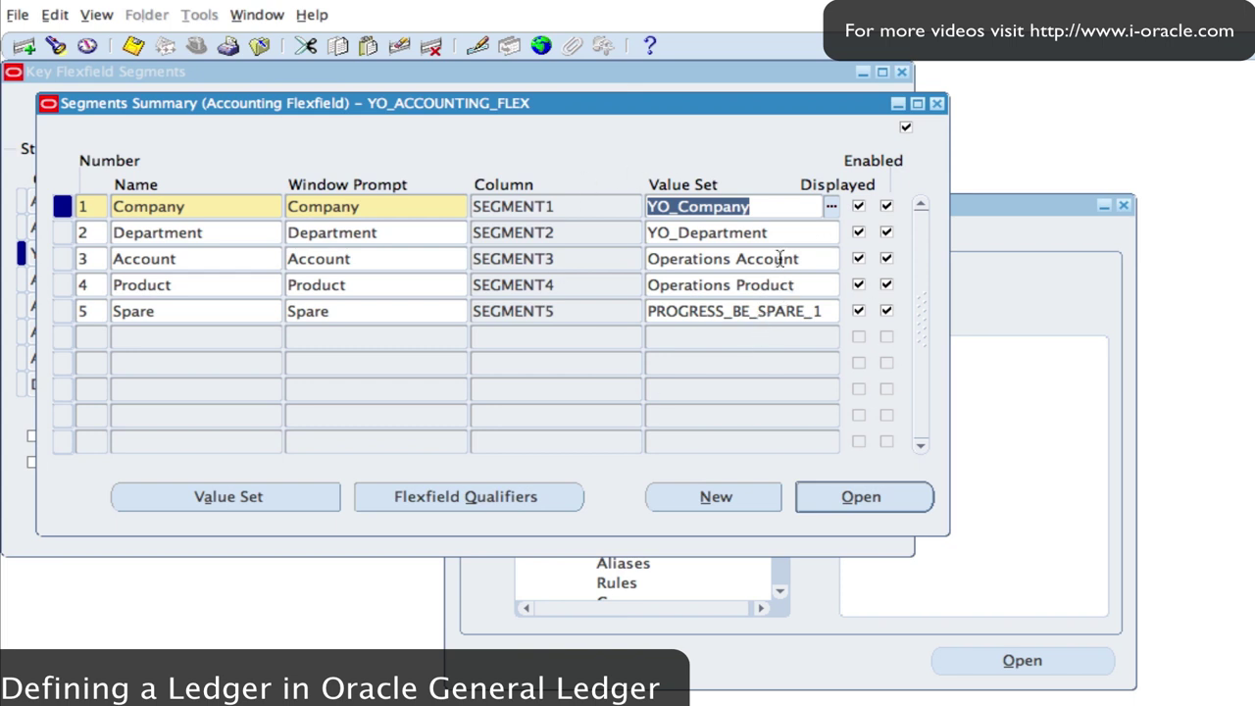
click(780, 258)
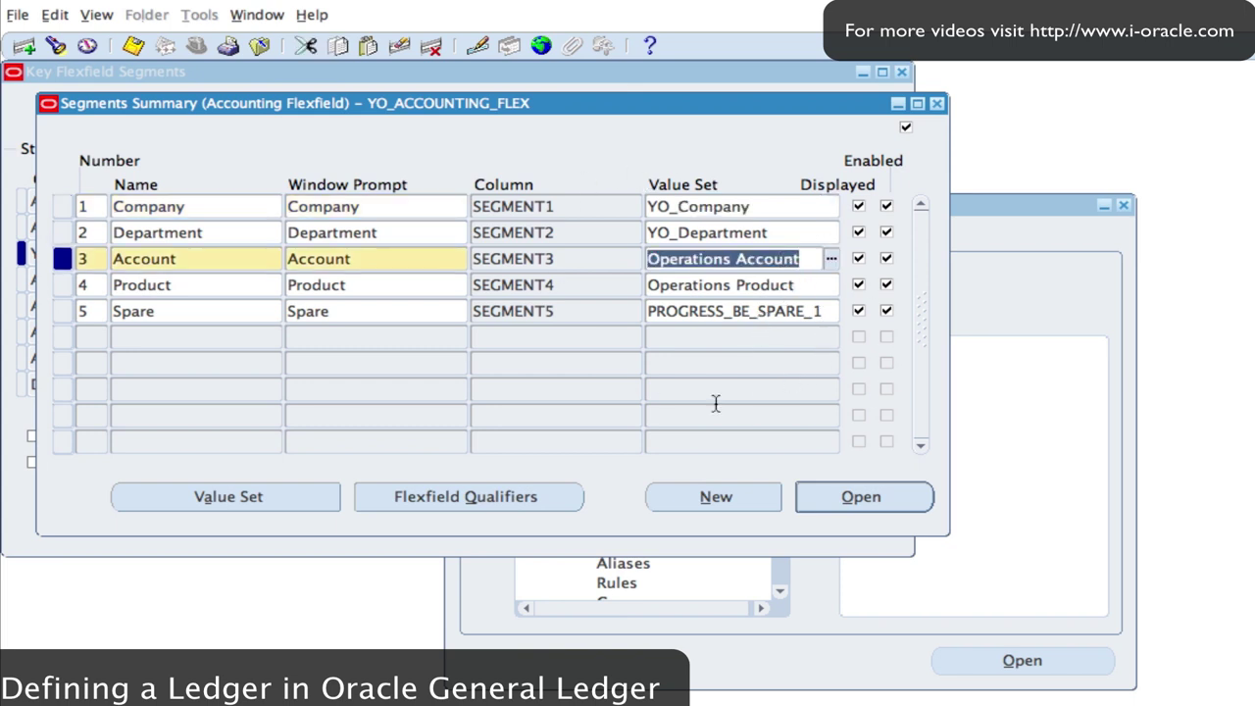
click(751, 234)
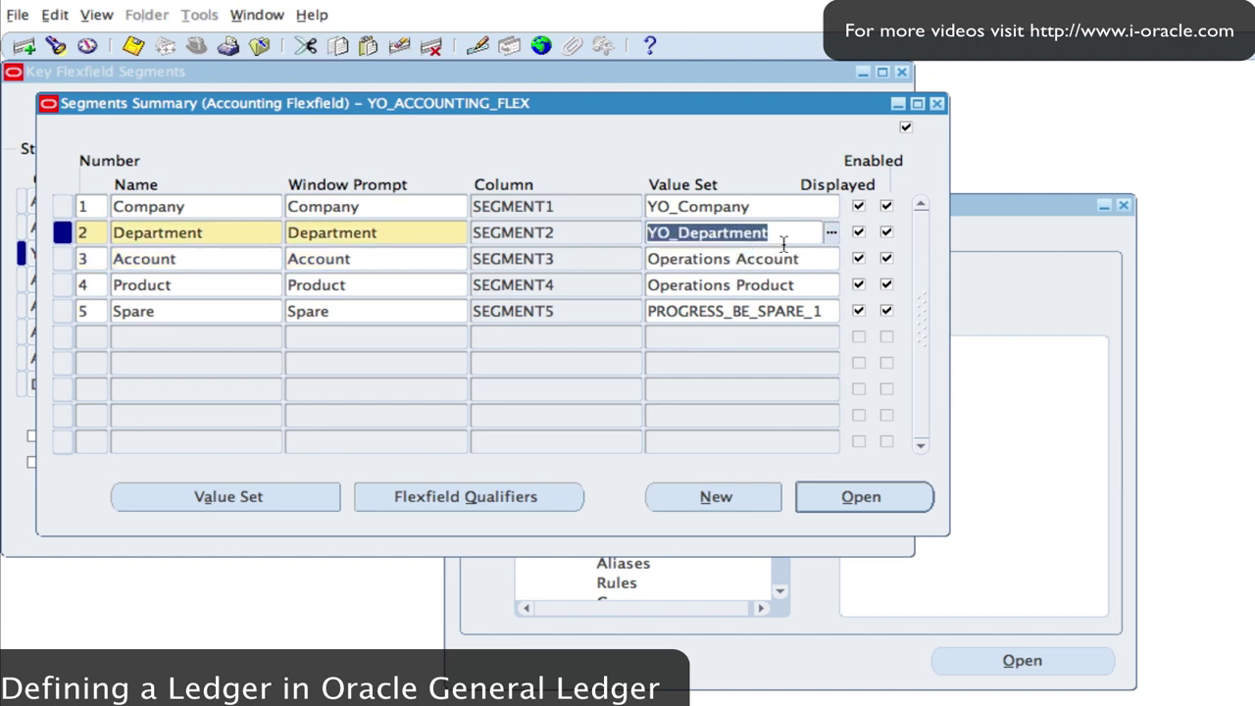
click(454, 498)
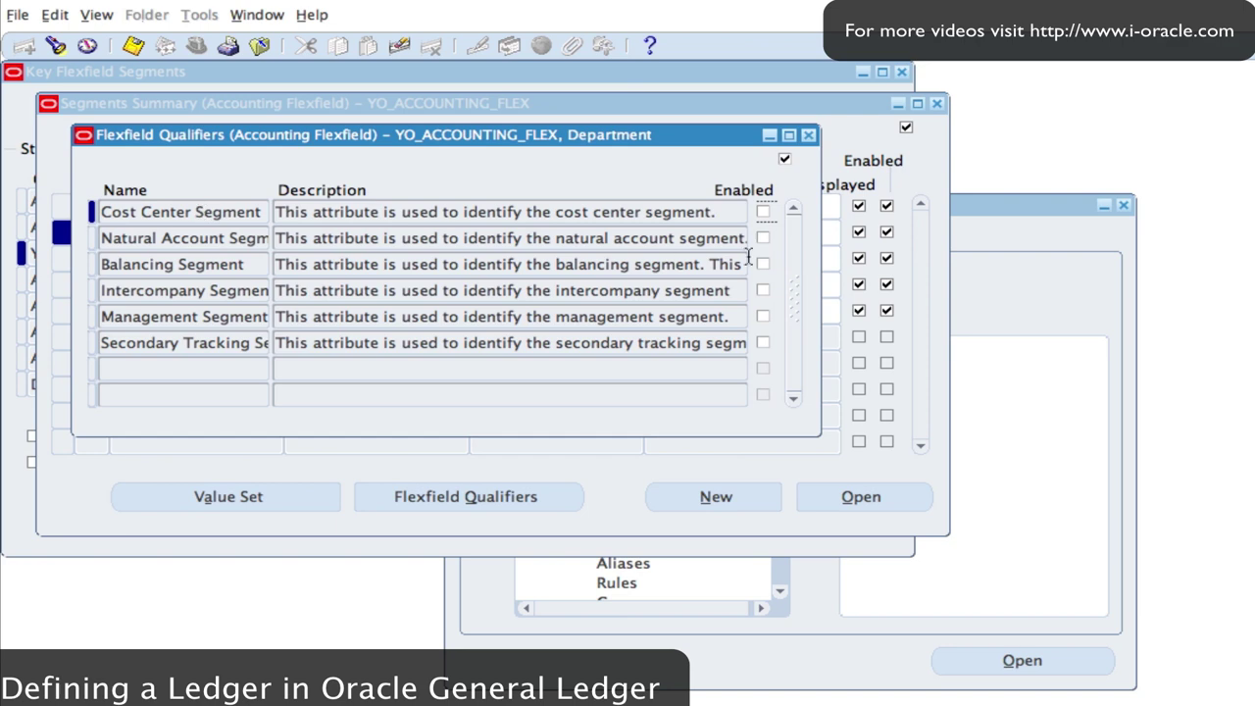
click(763, 211)
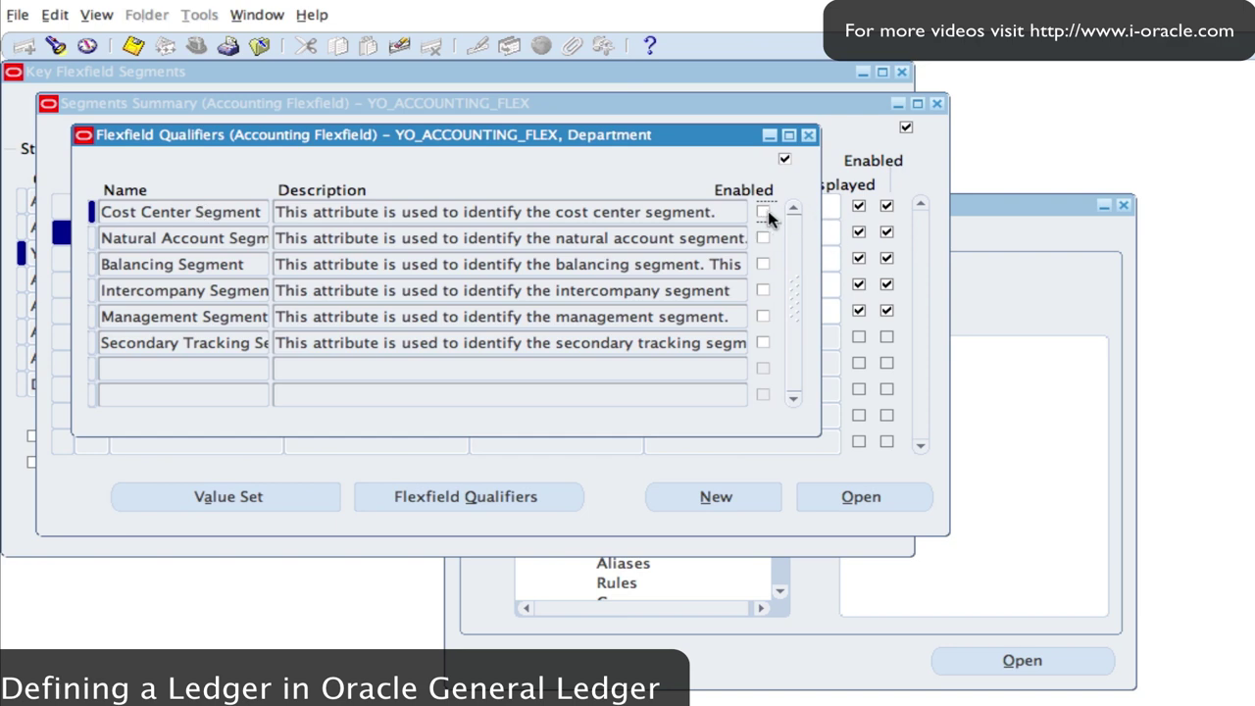
click(135, 46)
click(808, 135)
Enable the Natural Account Segment qualifier for the Account segment and close its flexfield qualifiers.
click(731, 256)
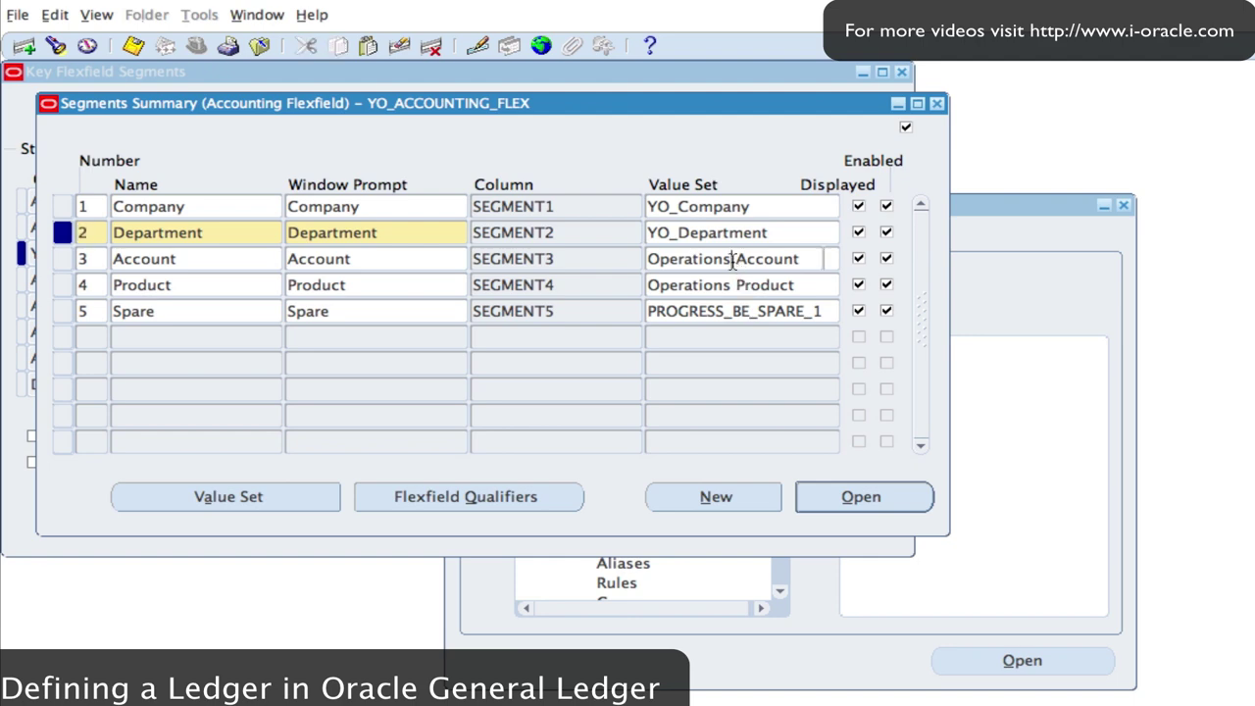
click(427, 500)
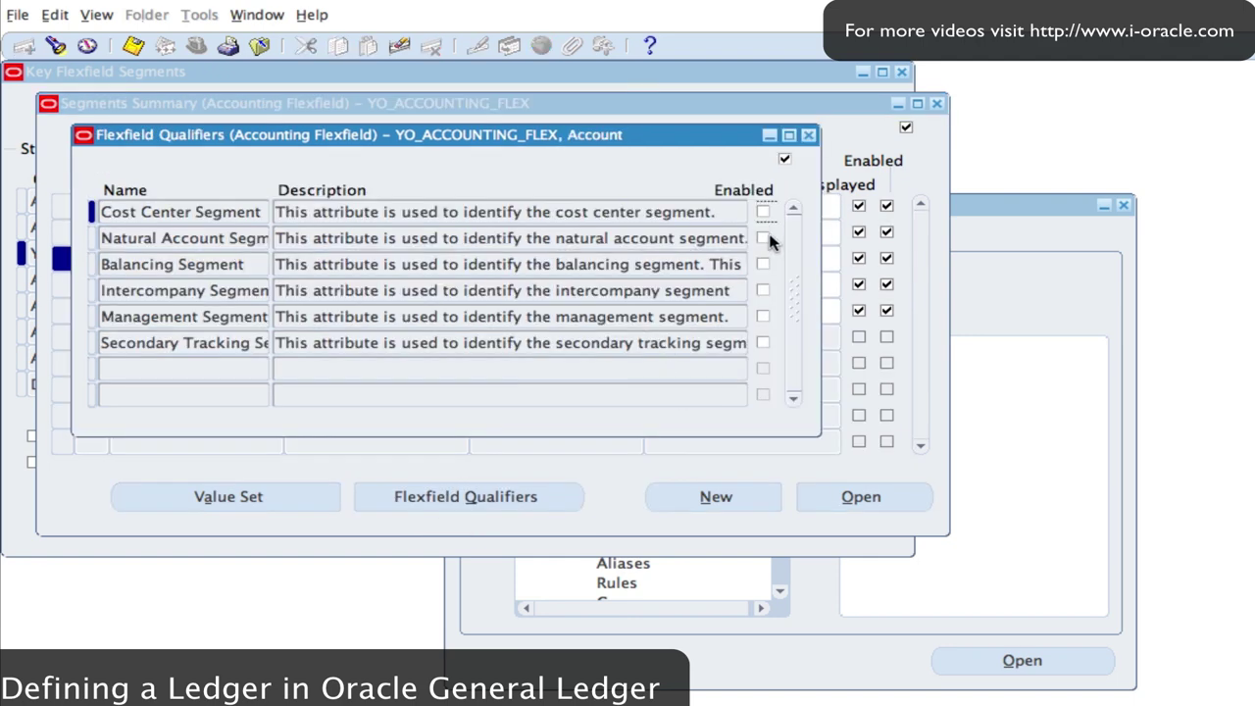
click(763, 239)
click(808, 135)
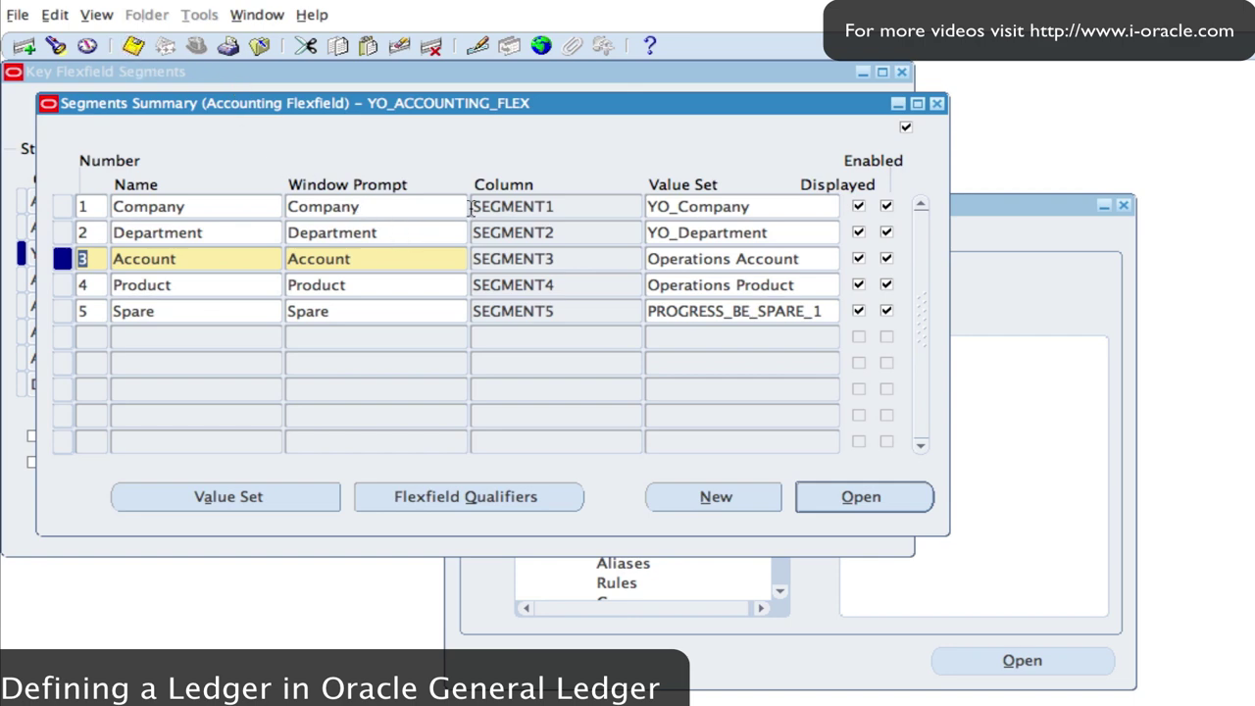
Return to the YO_ACCOUNTING_FLEX structure, allow dynamic inserts and freeze its flexfield definition, accepting the caution.
click(936, 105)
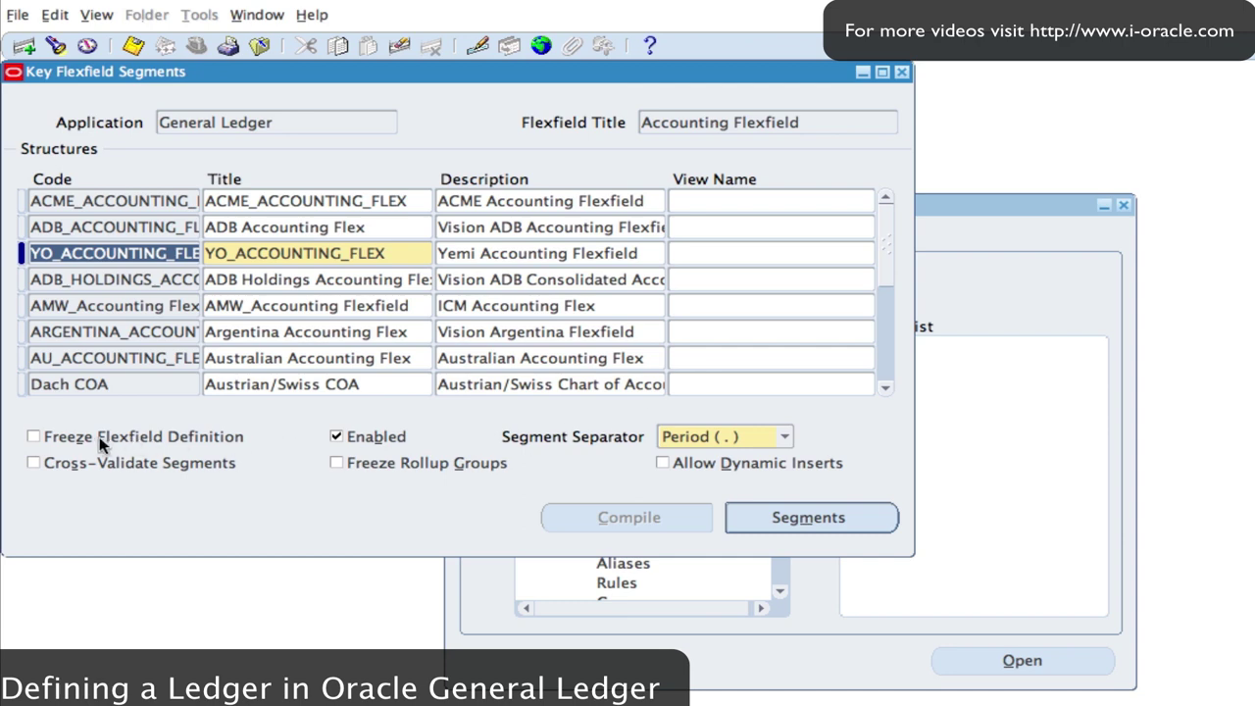
click(662, 465)
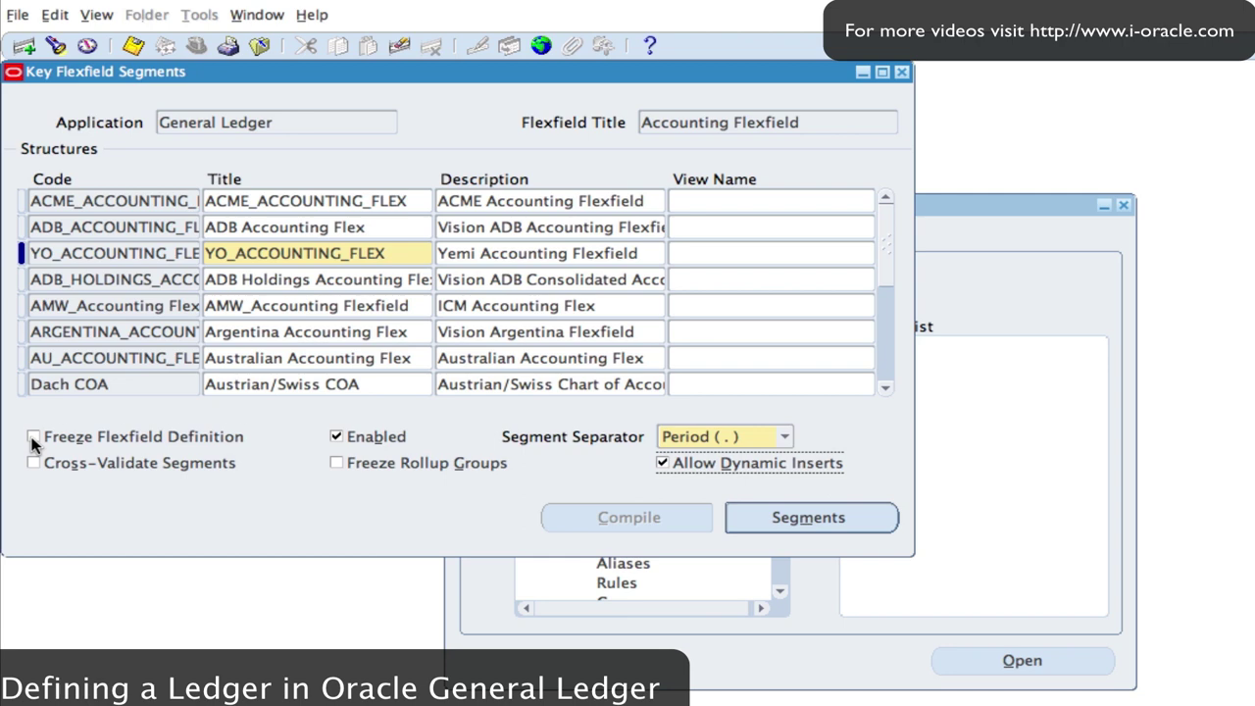
click(34, 439)
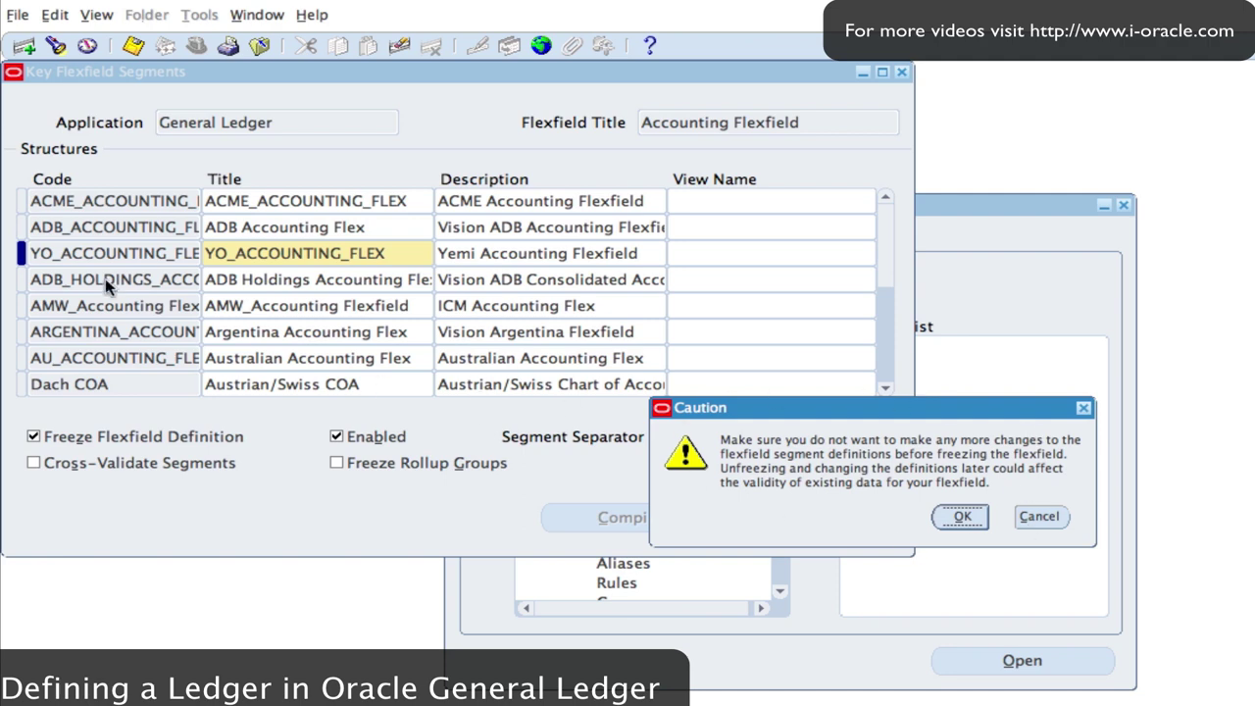
click(964, 519)
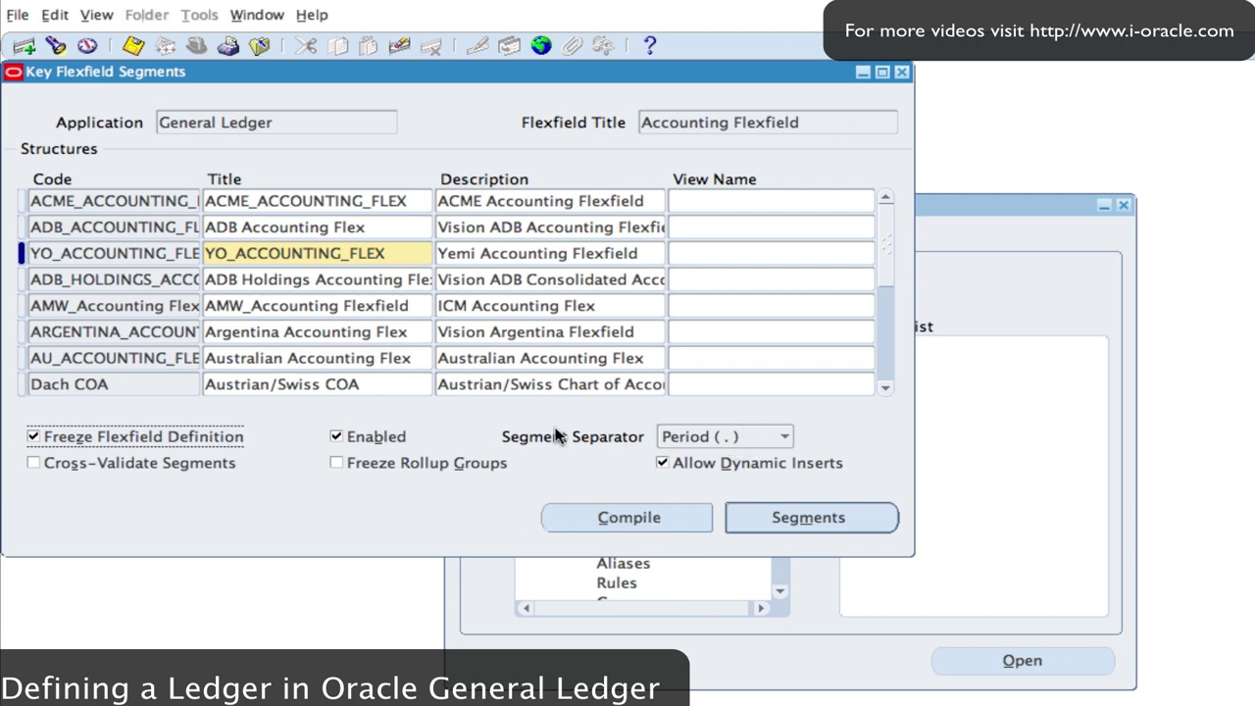
Compile the YO_ACCOUNTING_FLEX flexfield, acknowledge the note and close the key flexfield segments form.
click(634, 516)
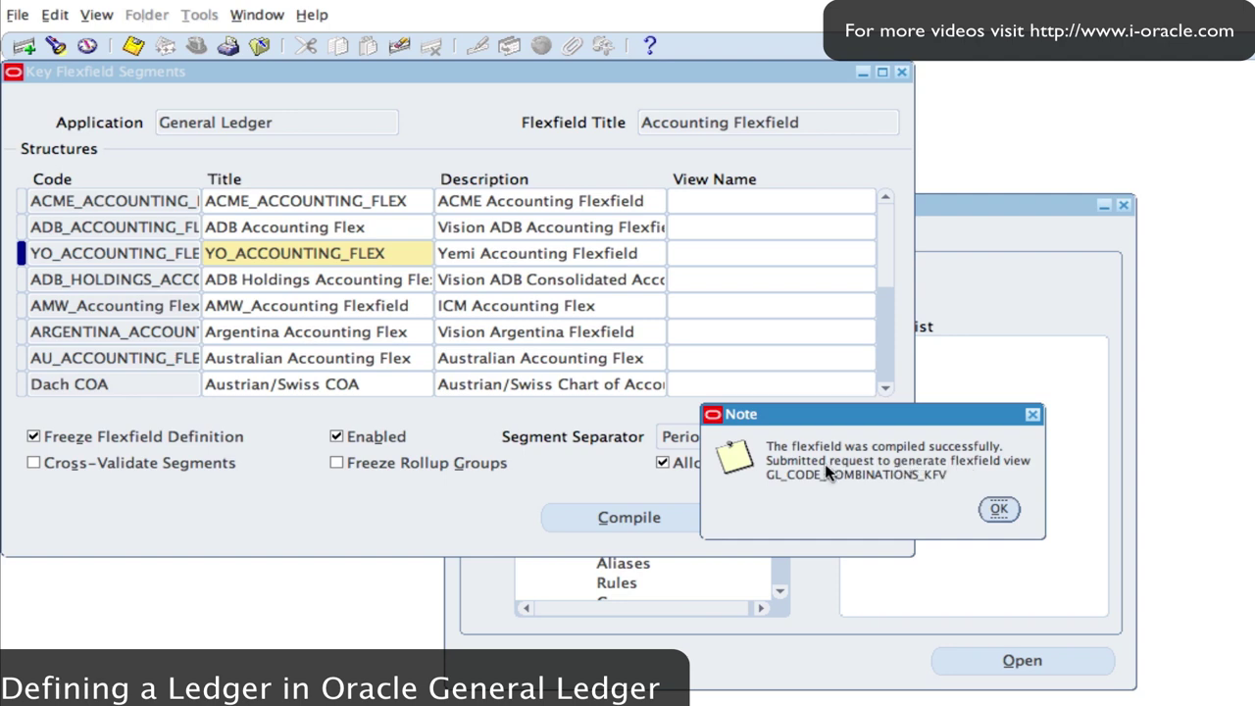
click(1000, 507)
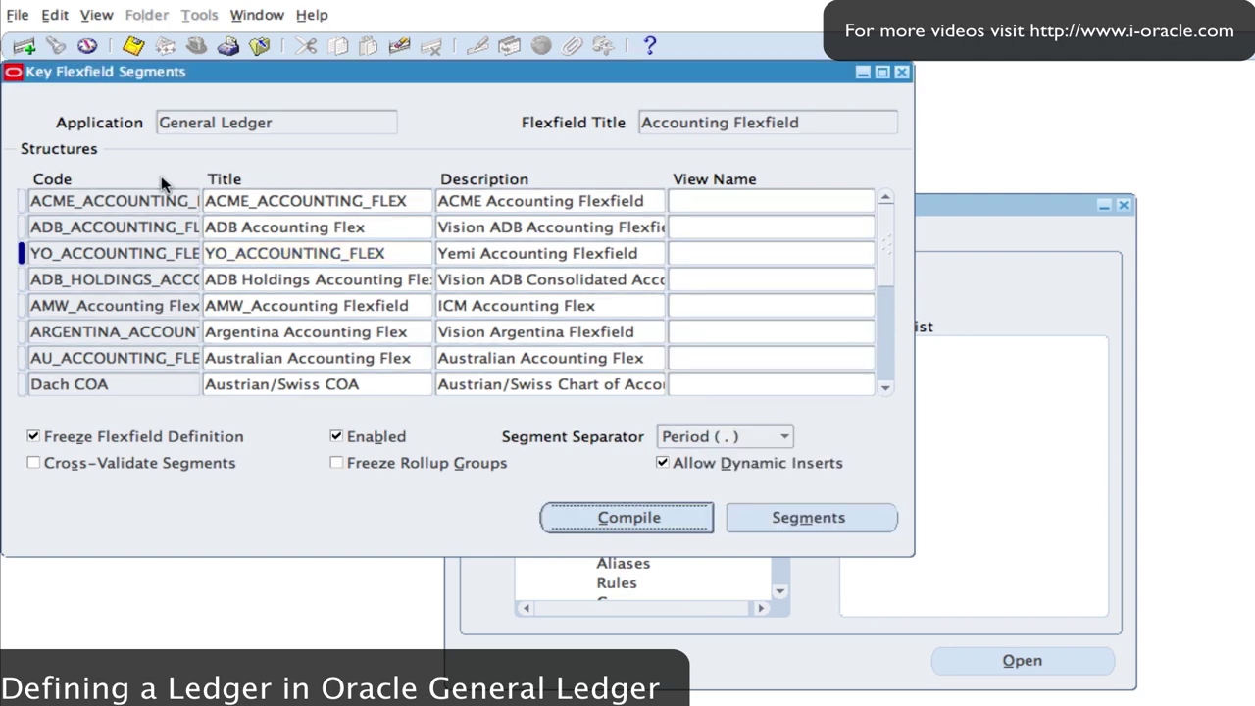
click(903, 72)
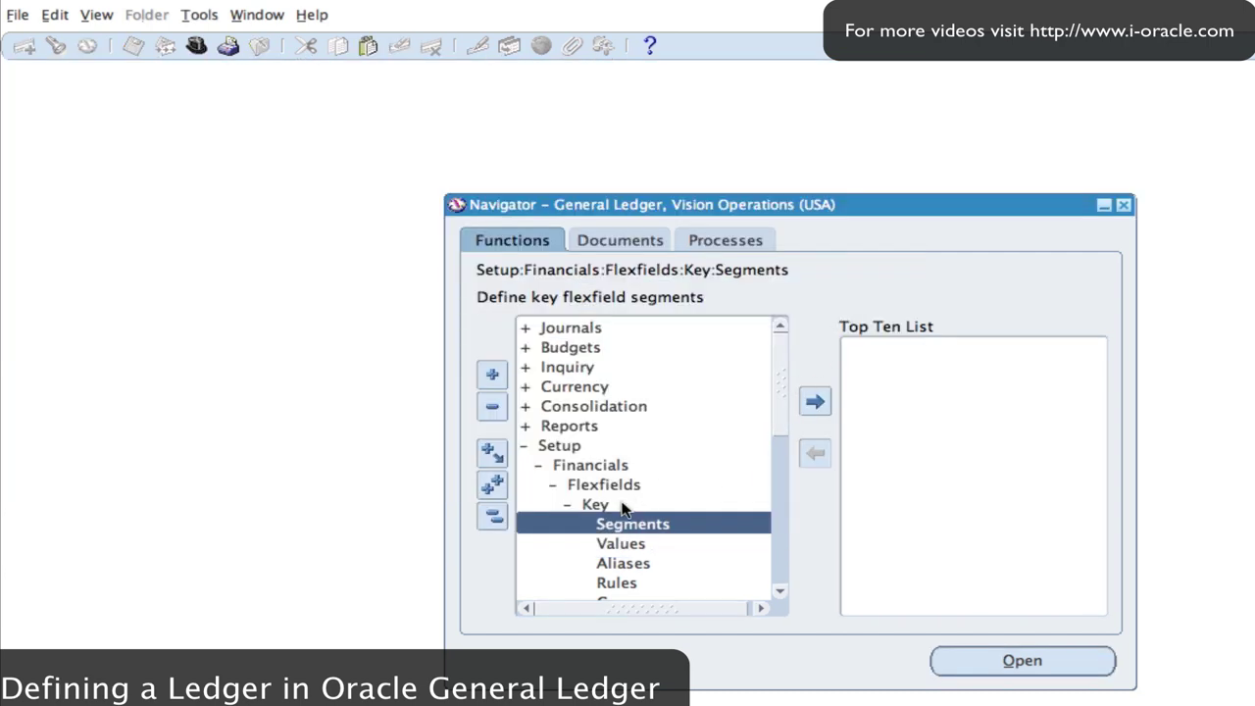
Collapse the function tree and open the key flexfield Values function under Setup, Financials, Flexfields.
click(494, 517)
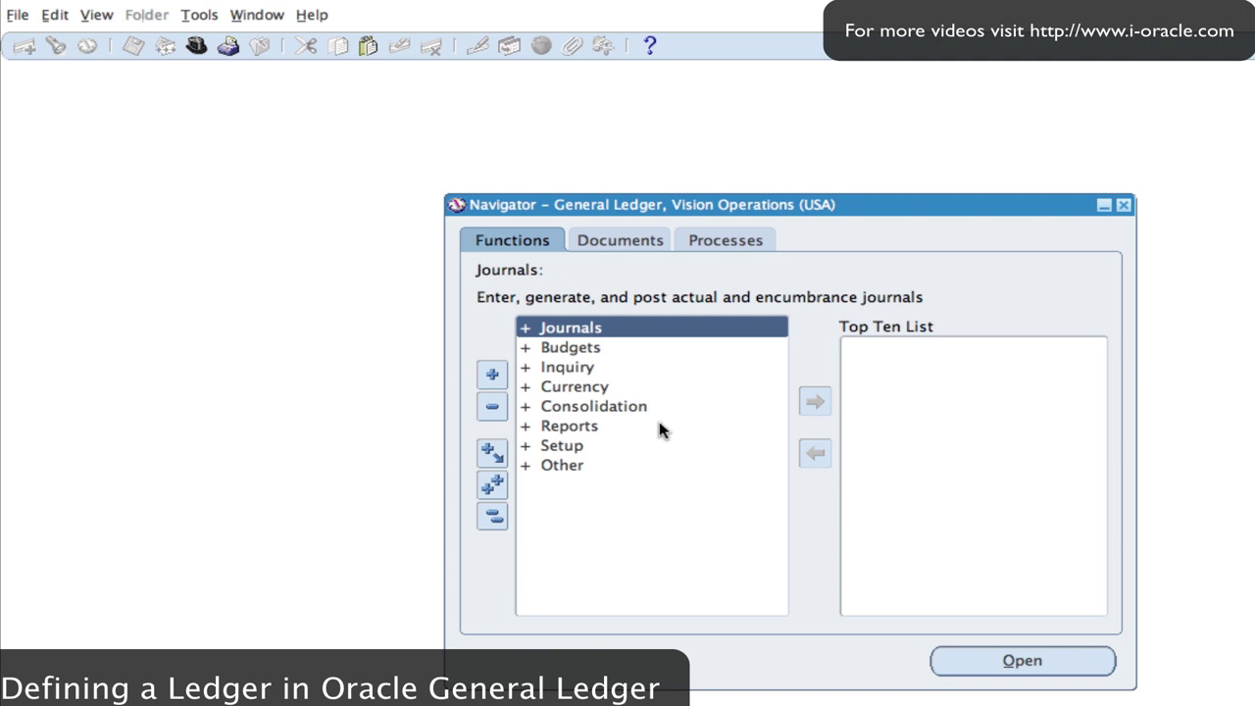
double_click(563, 446)
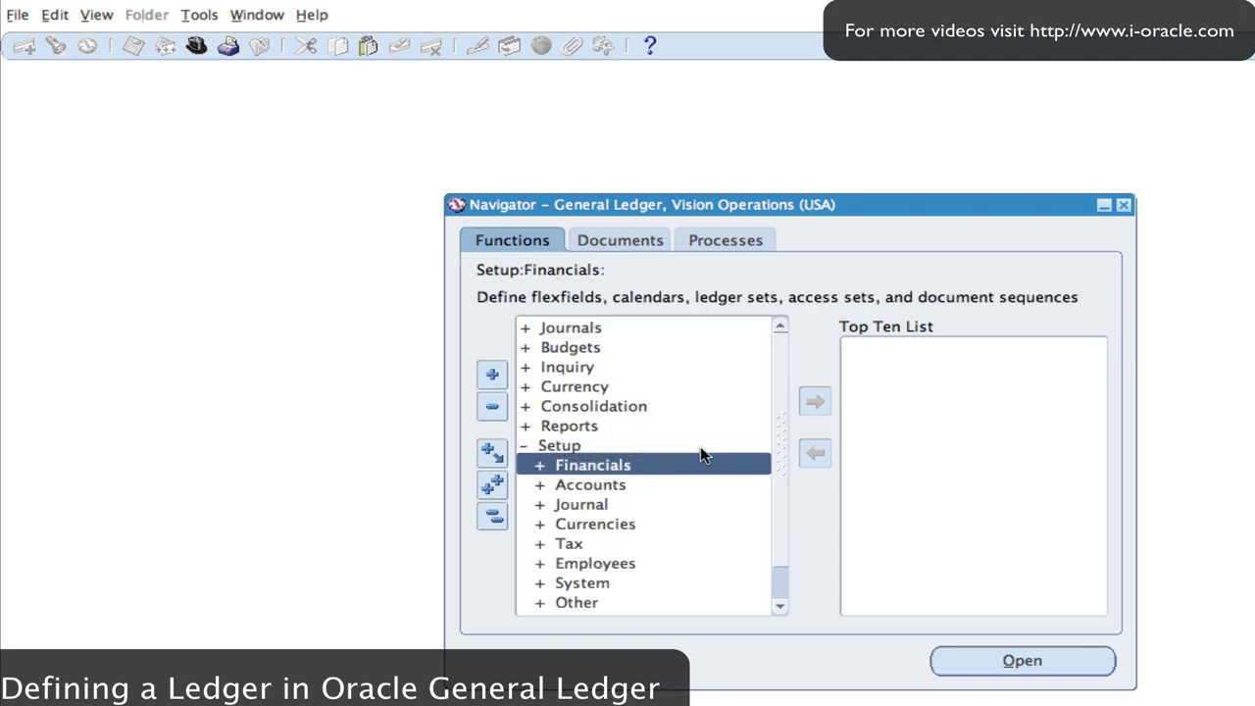
click(608, 470)
double_click(608, 464)
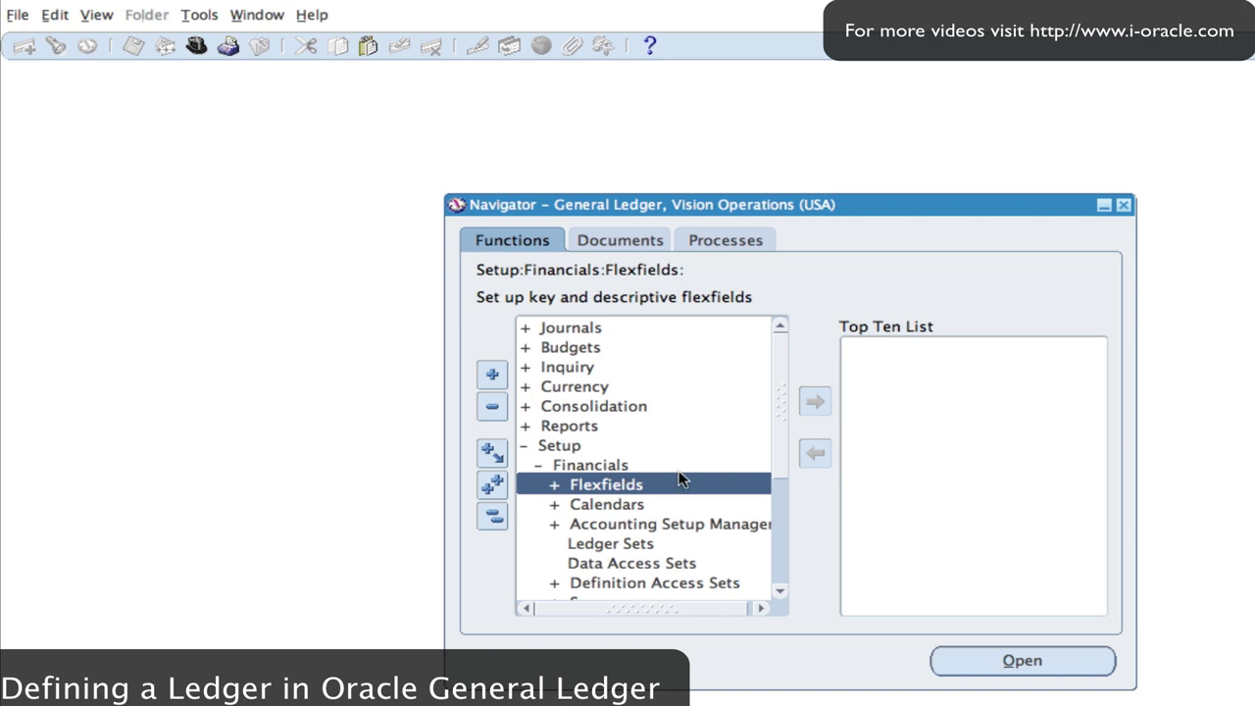
double_click(639, 484)
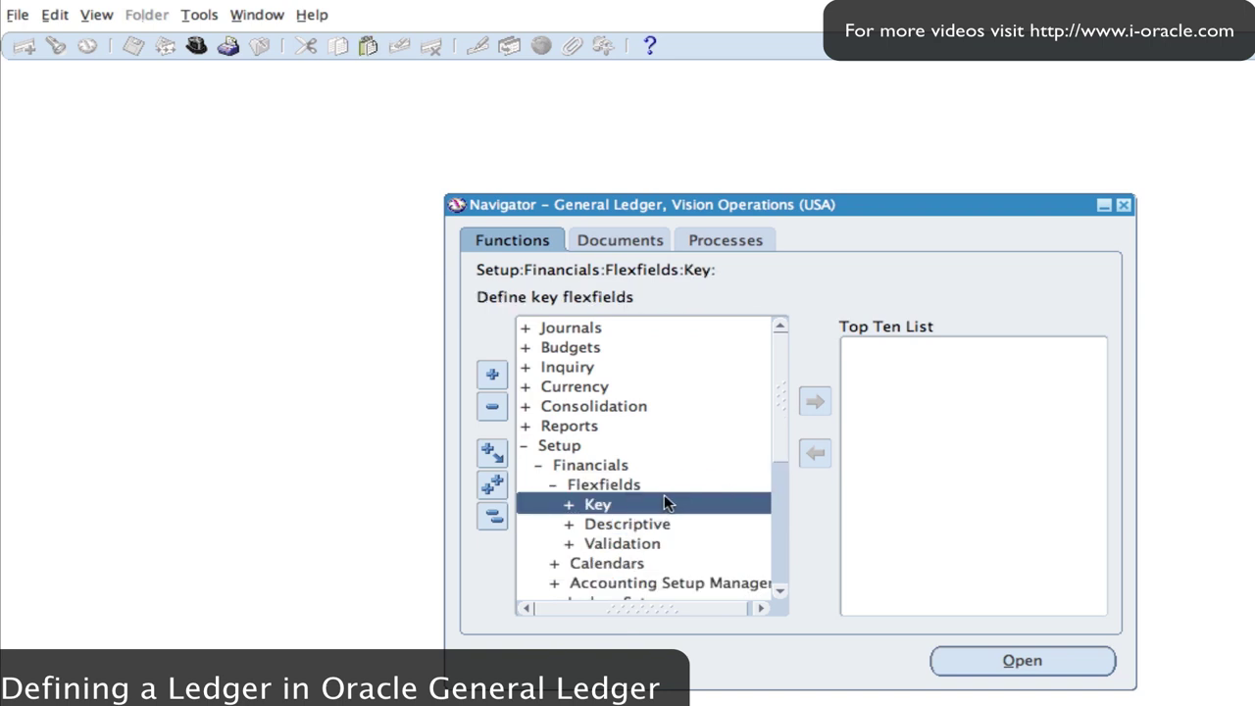
double_click(607, 504)
click(632, 546)
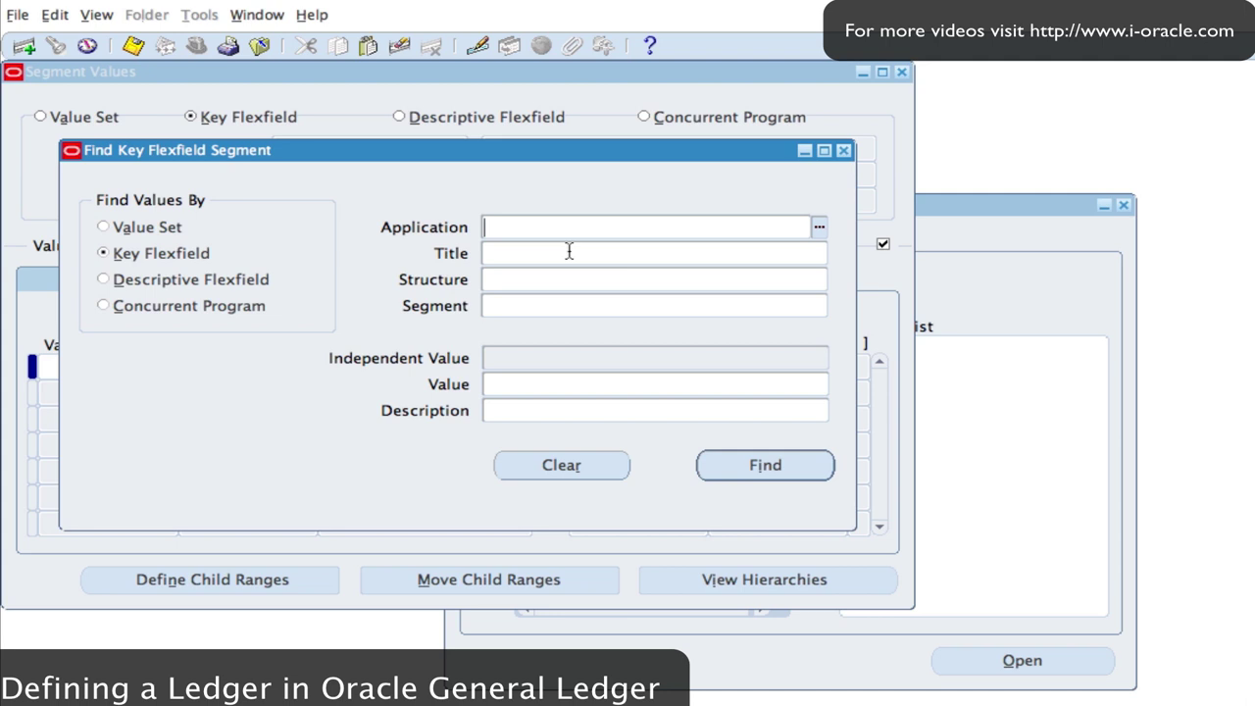
Set the key flexfield segment search to the General Ledger application and the Accounting Flexfield title.
click(819, 229)
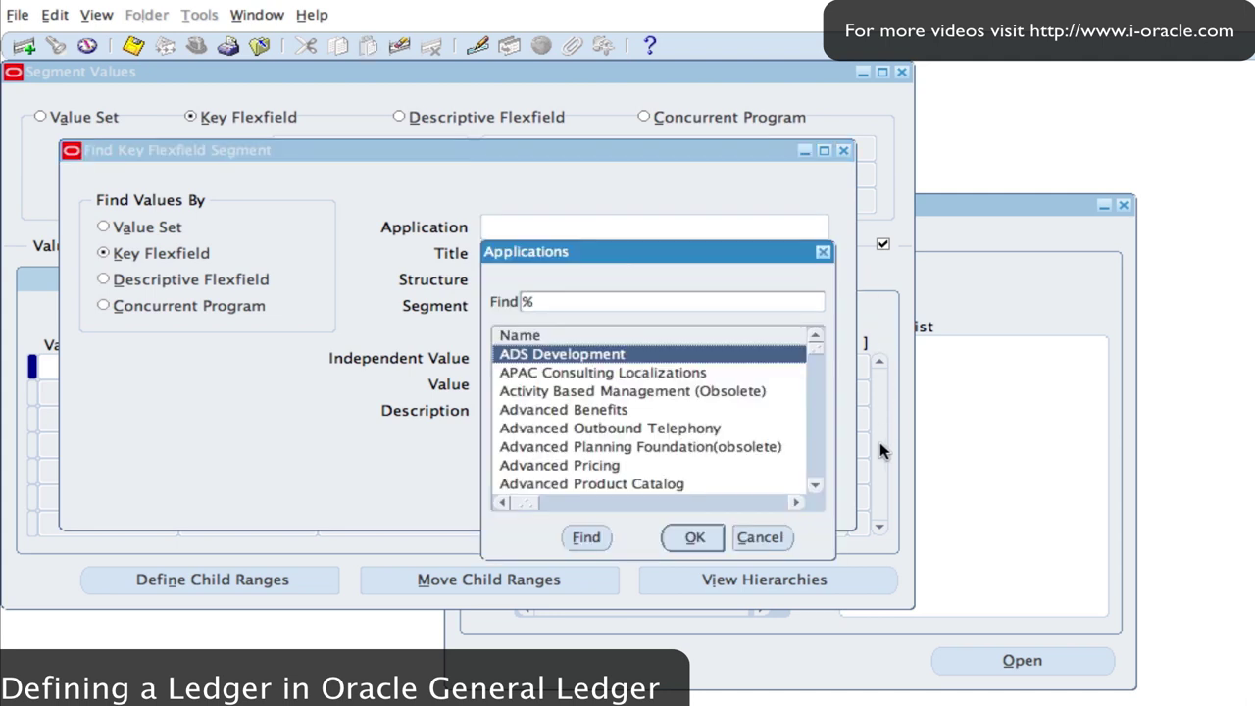
text(g)
click(606, 373)
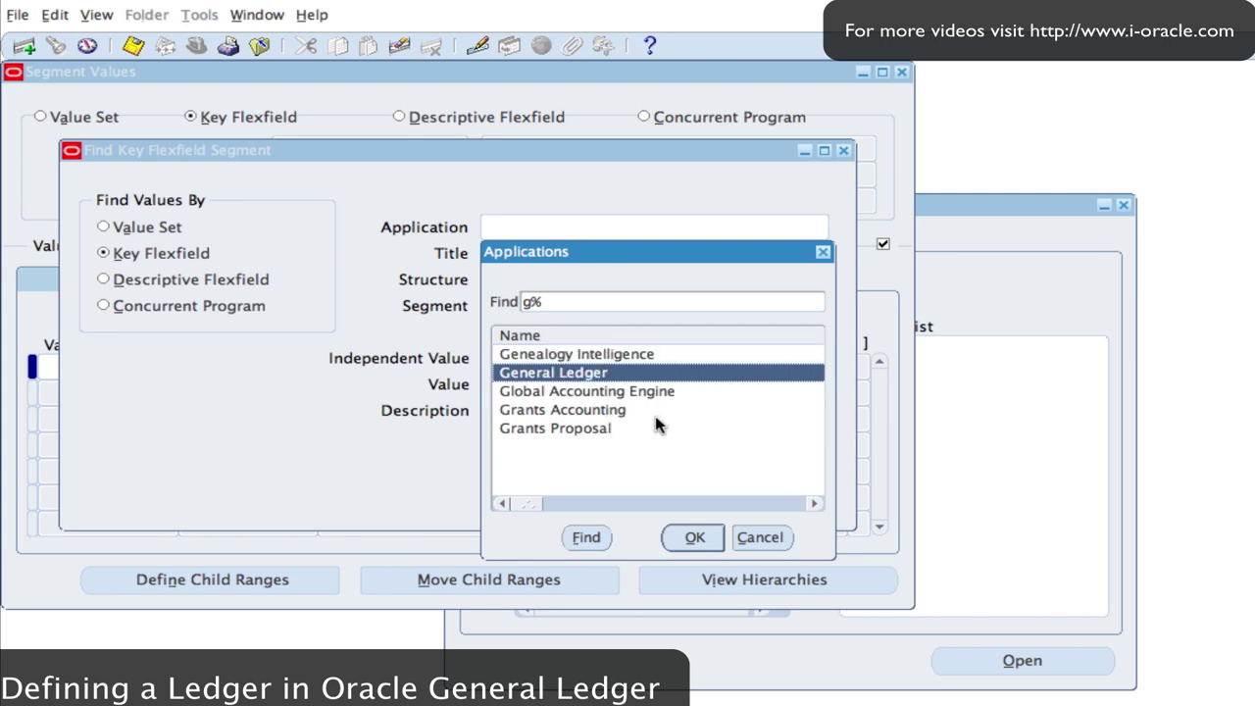
click(694, 539)
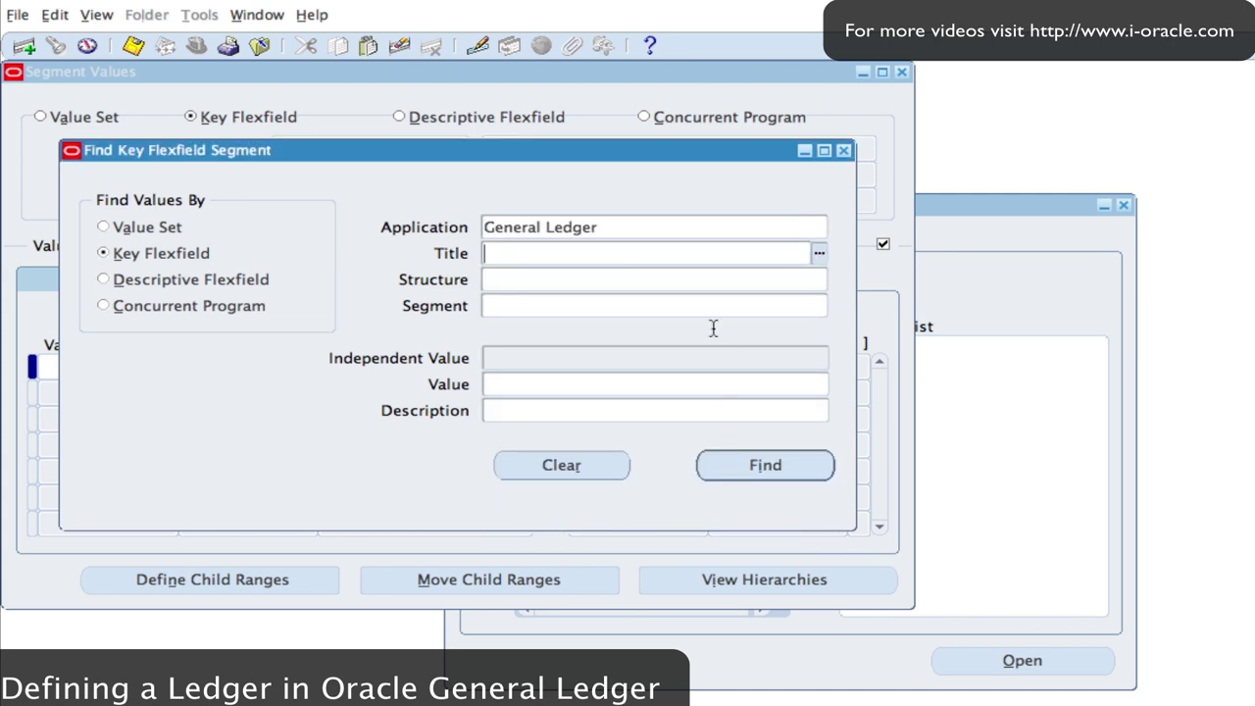
click(819, 255)
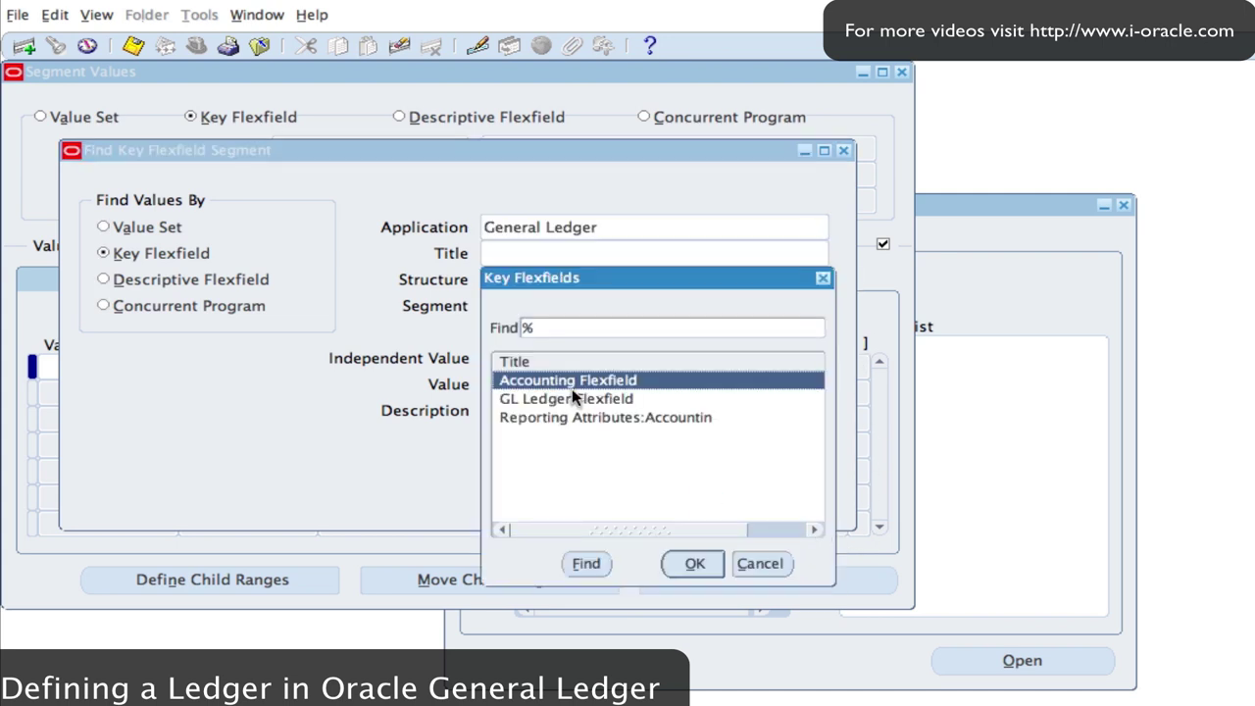
click(695, 563)
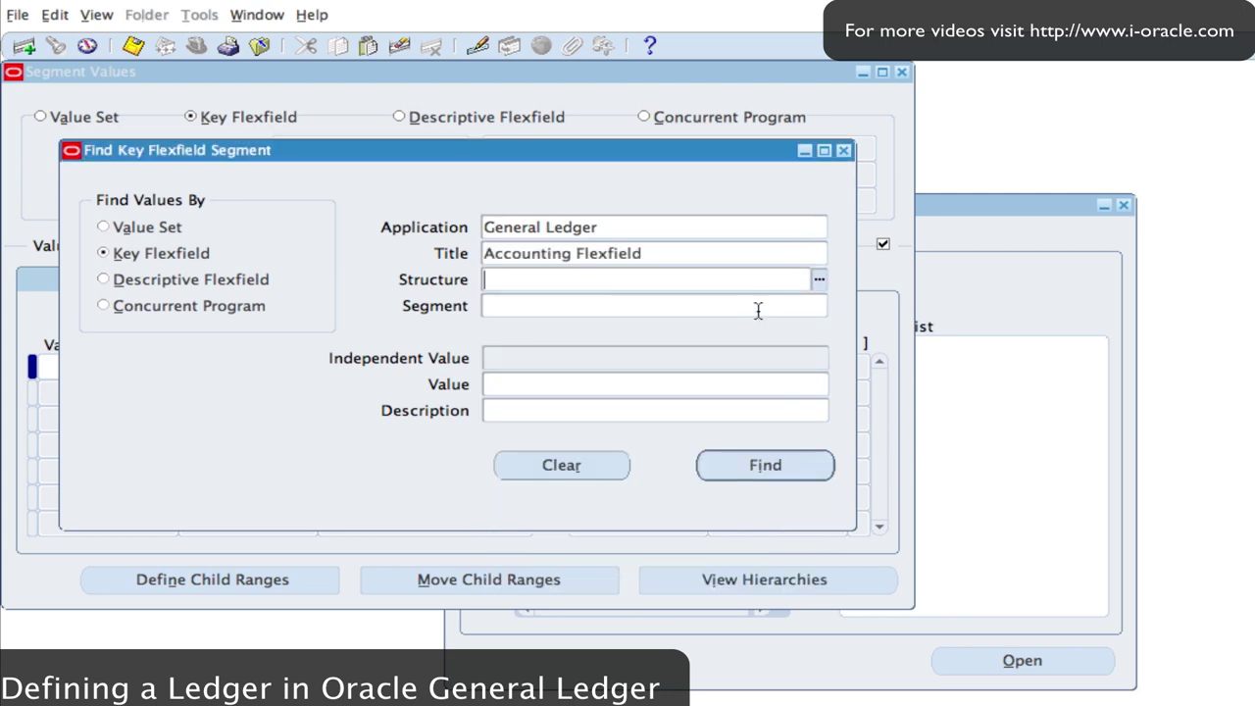
Choose YO_ACCOUNTING_FLEX as the structure for the key flexfield segment search.
click(820, 281)
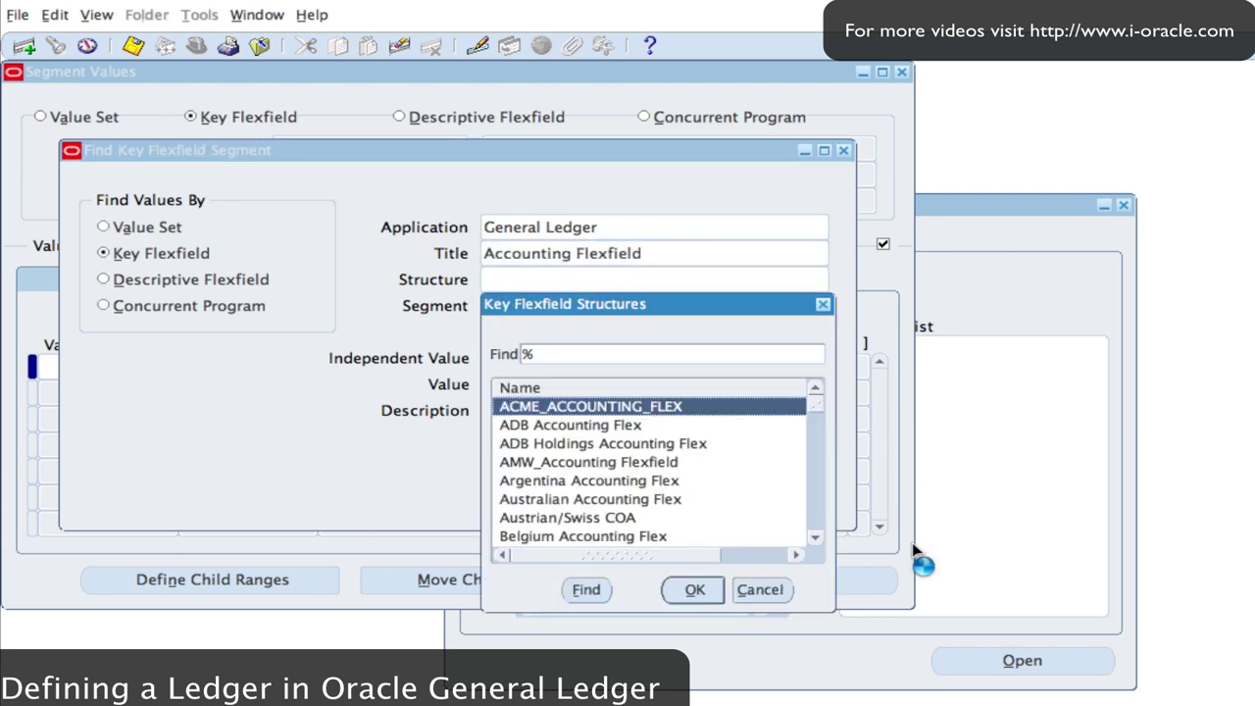
text(YO)
key(Return)
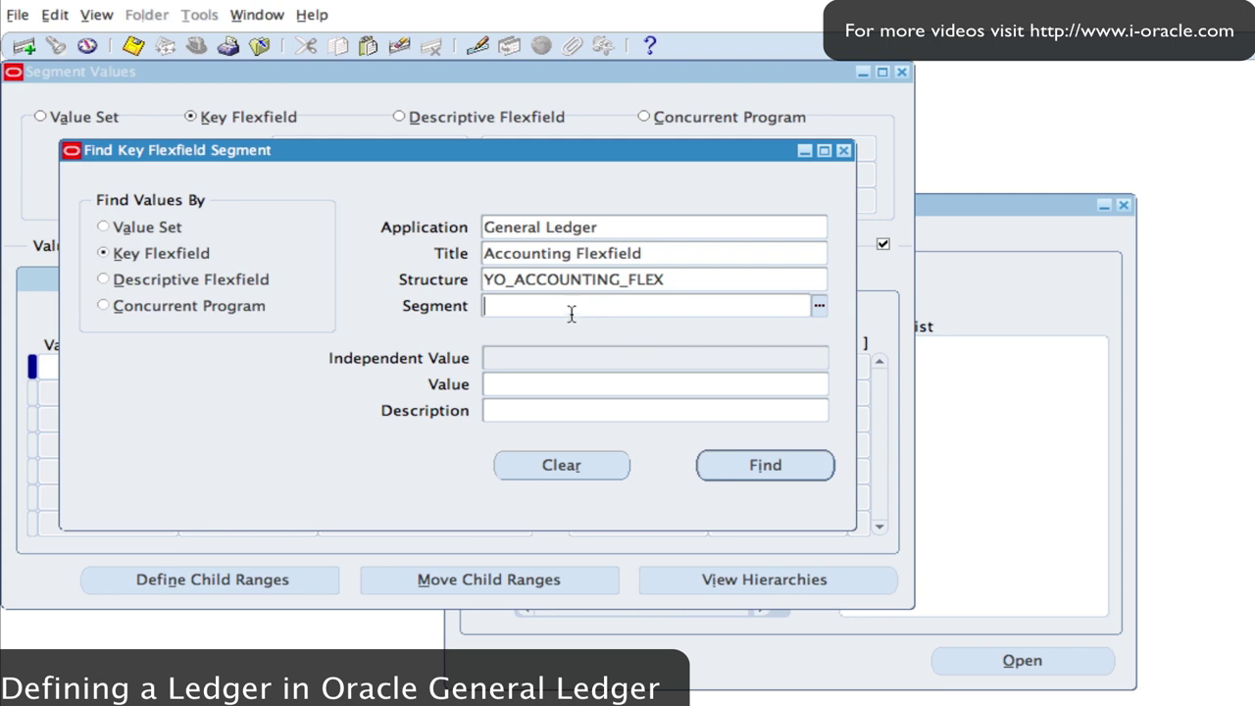
Find the flexfield's segment values and add Company value 00 with the description Head Office.
click(761, 469)
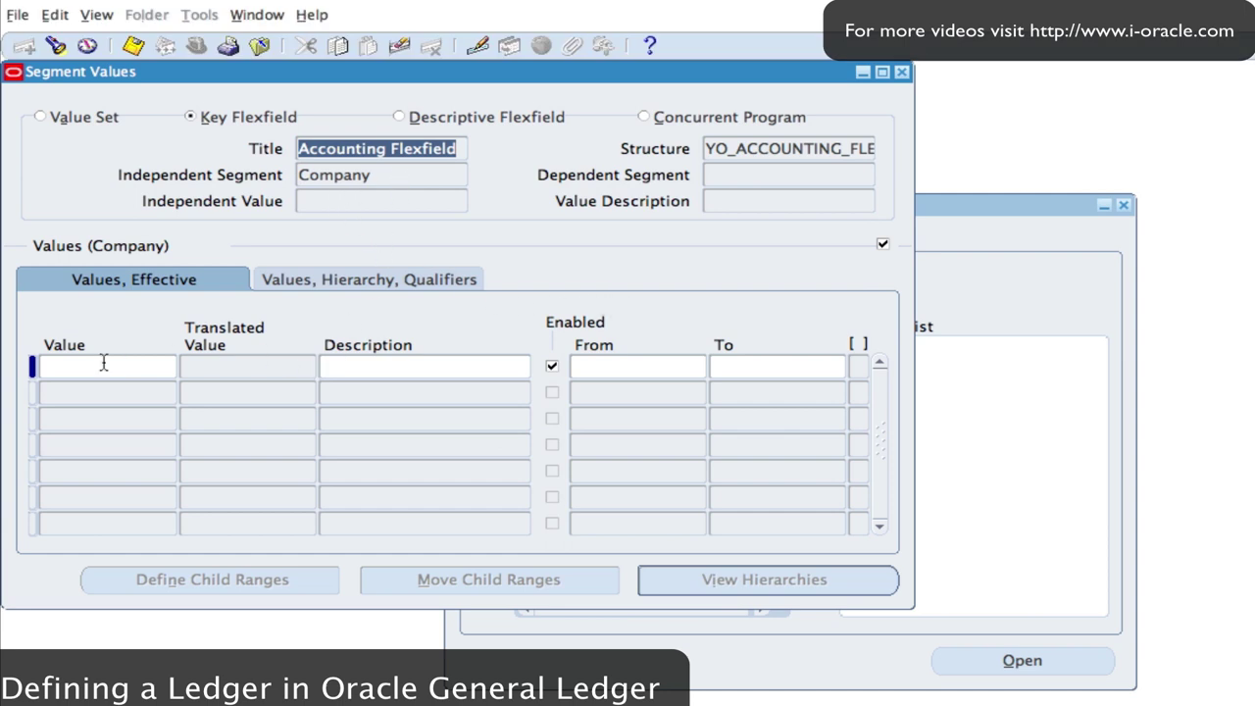
click(74, 371)
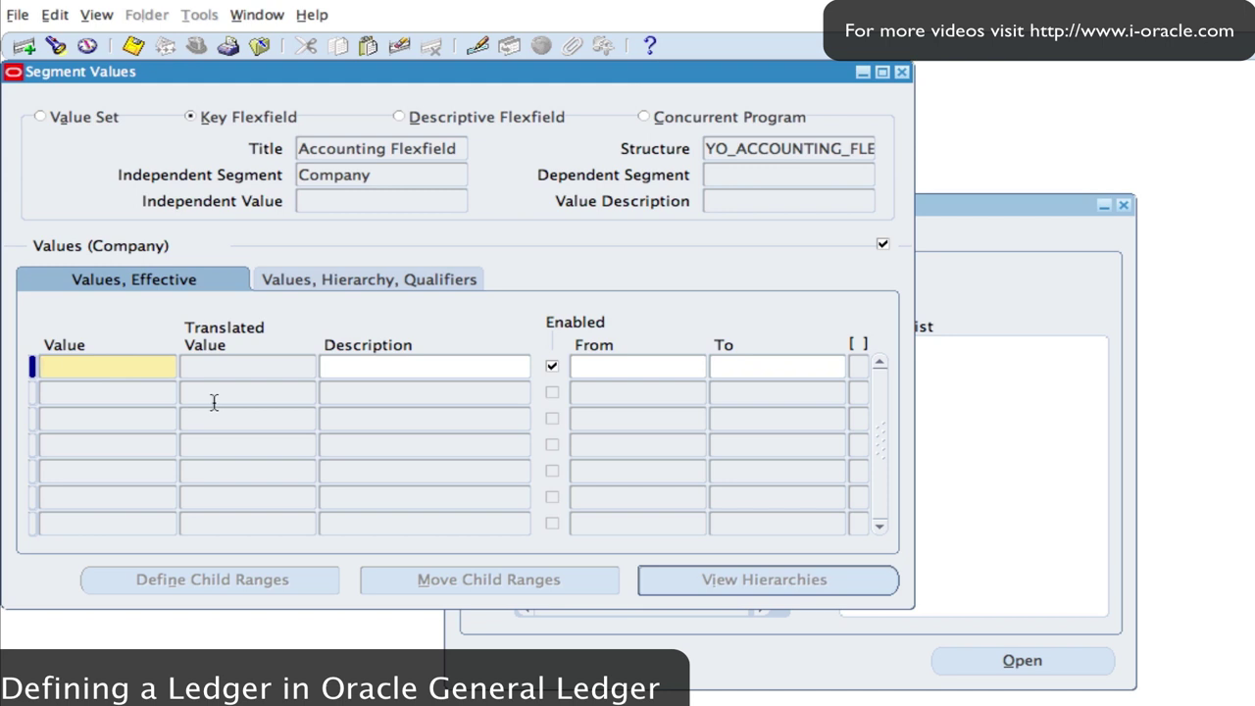
text(00)
key(Tab)
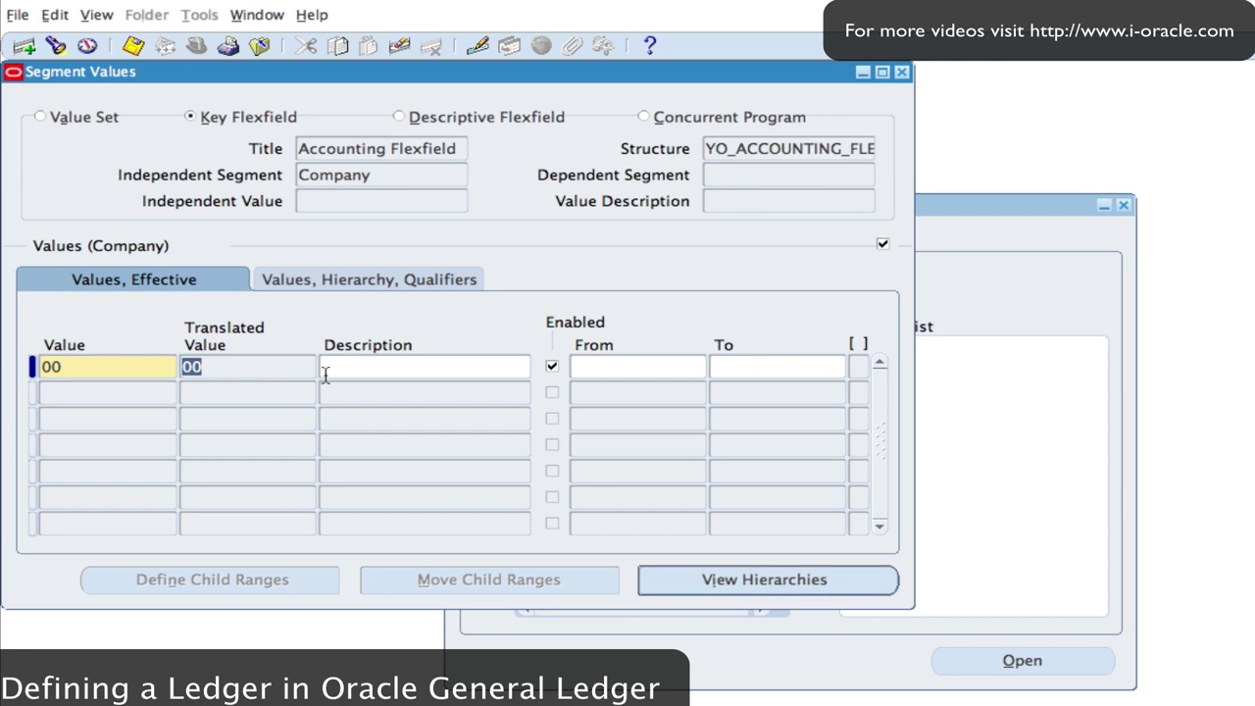
click(325, 375)
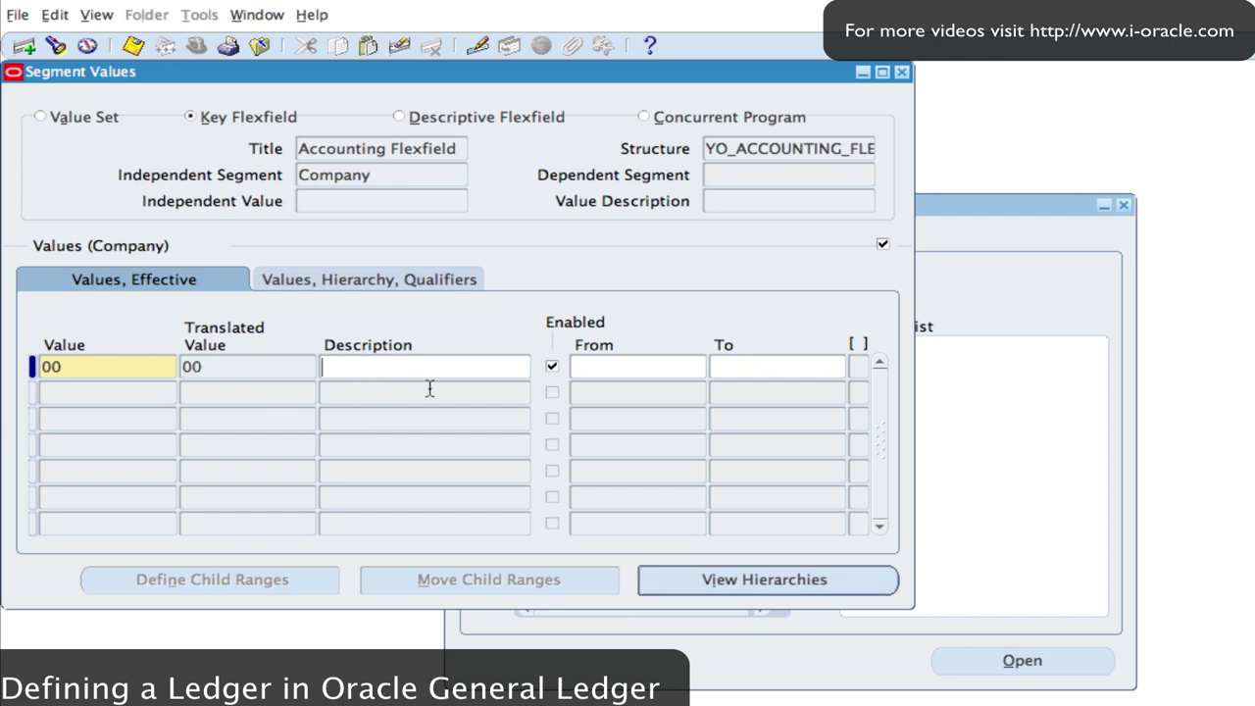
text(Head Office)
Add Company values 01 UK Operations, 02 US Operations, 03 EU Operations and 04 SA Operations.
click(86, 397)
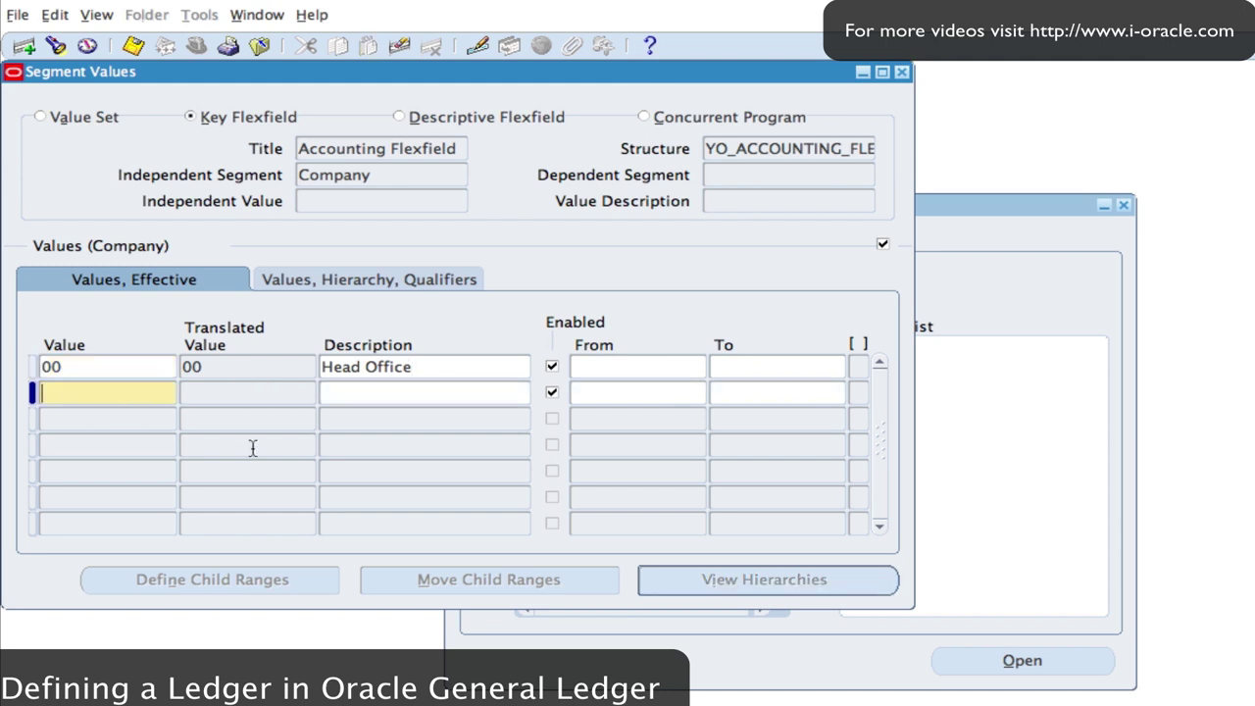
text(01)
click(383, 400)
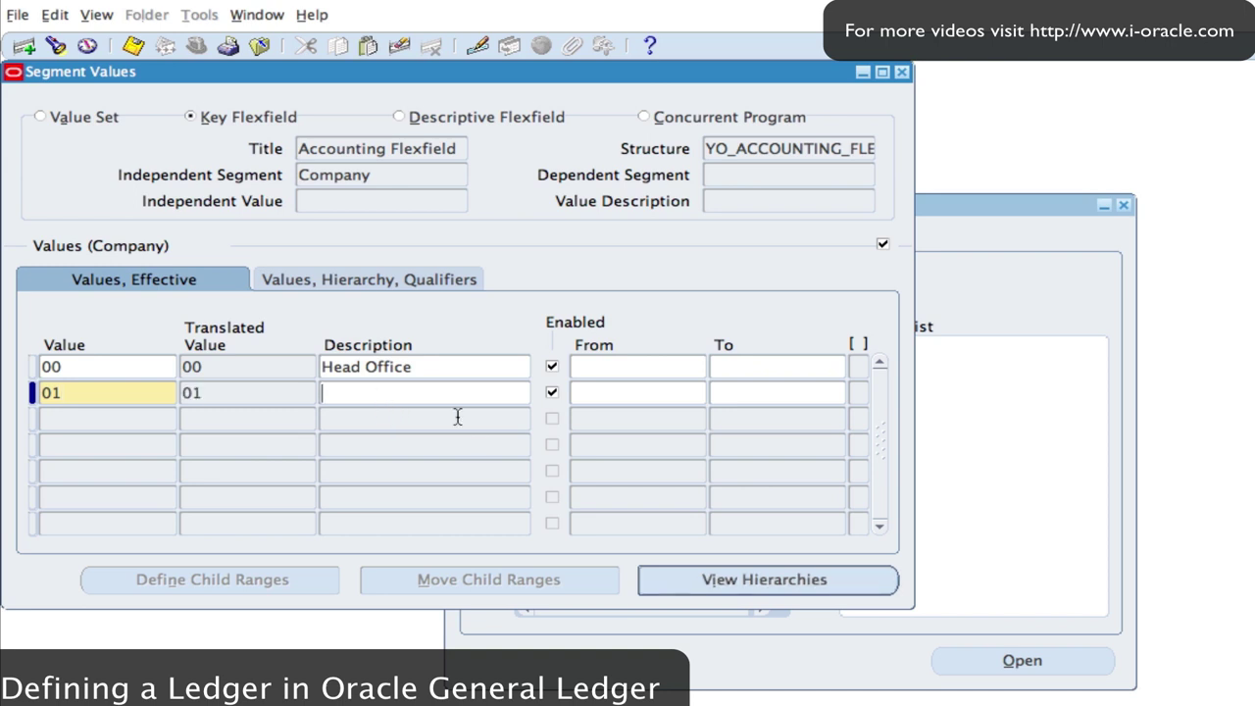
text(UK Operations)
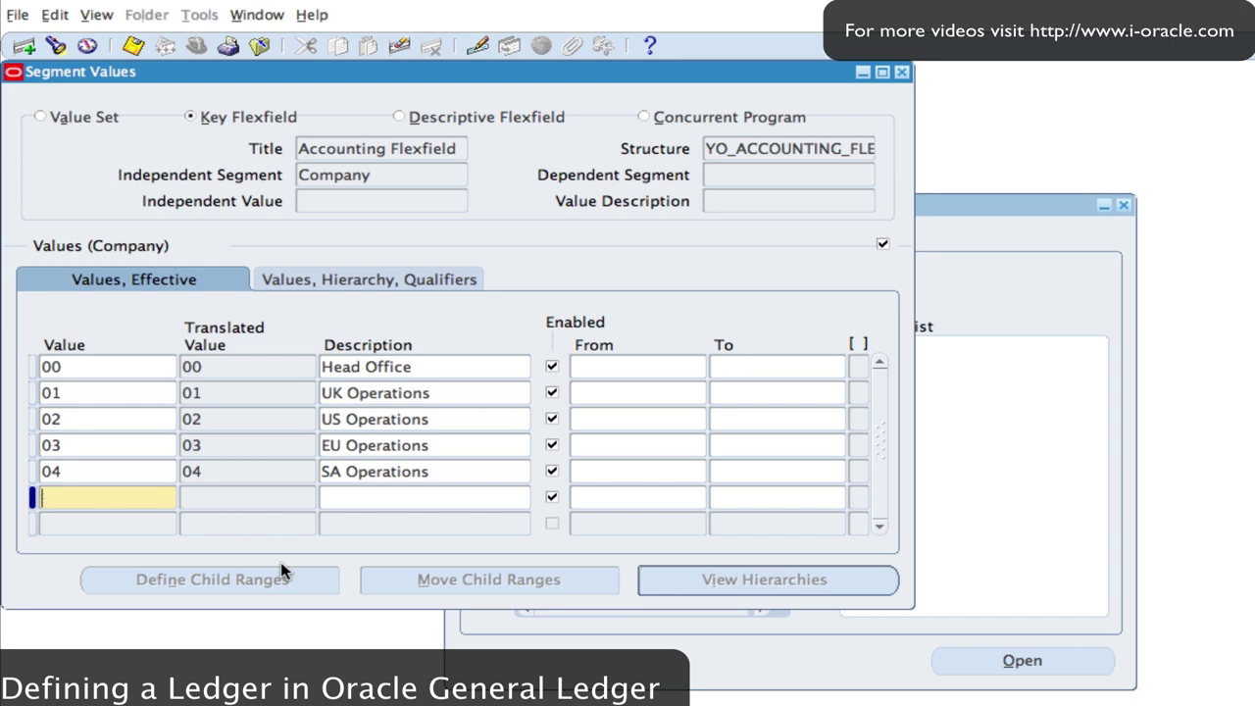
Add Company value T with the description Total All Companies.
text(T)
click(397, 506)
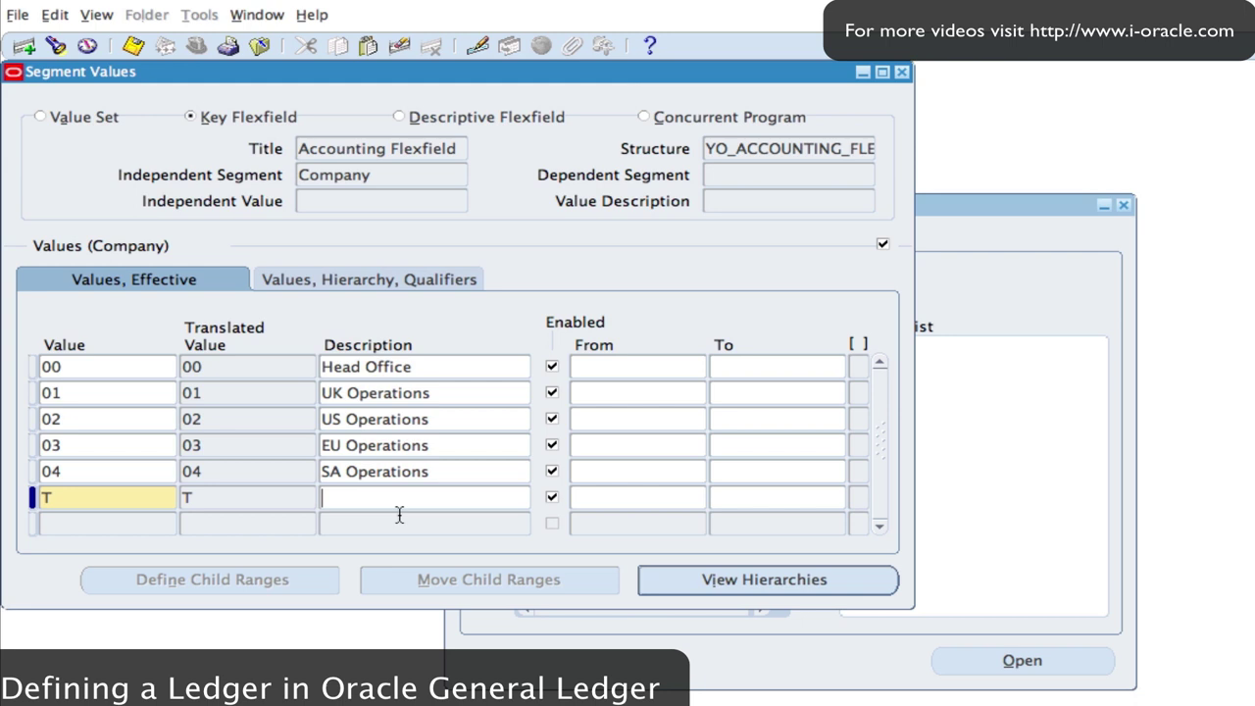
text(Total All Companies)
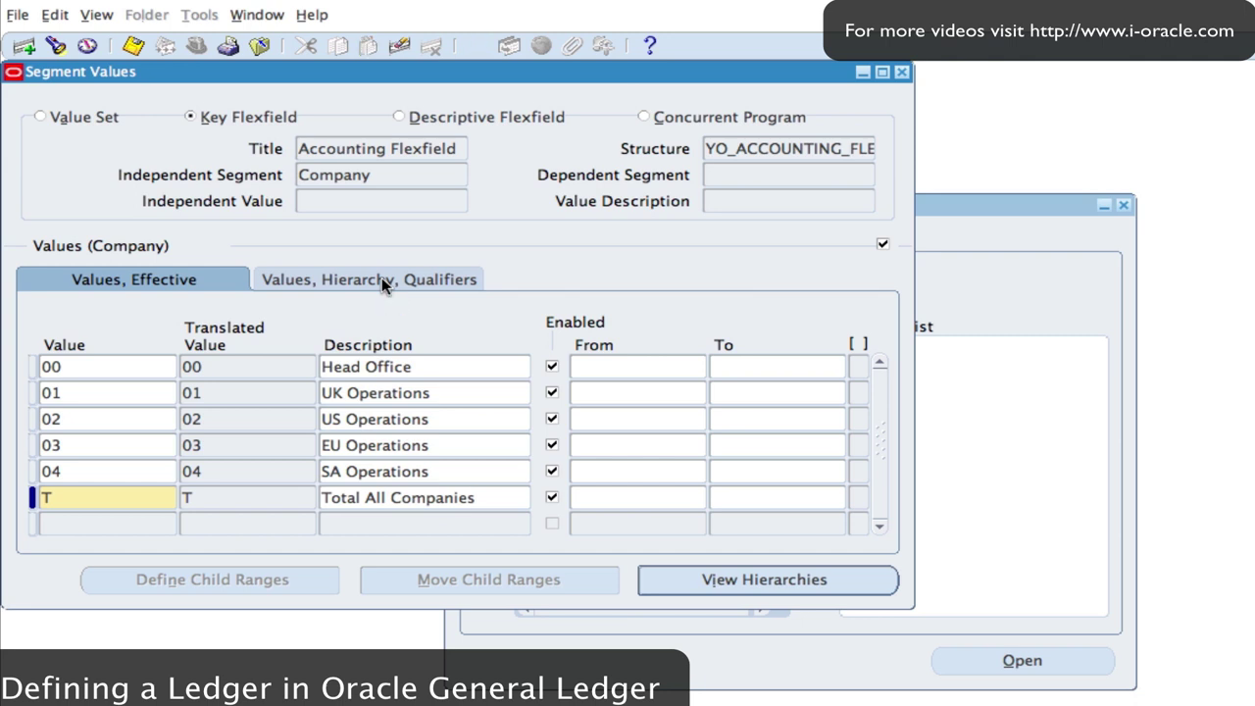
Make Company value T a parent with Allow Budgeting and Allow Posting set to No, and save the Company values.
click(381, 278)
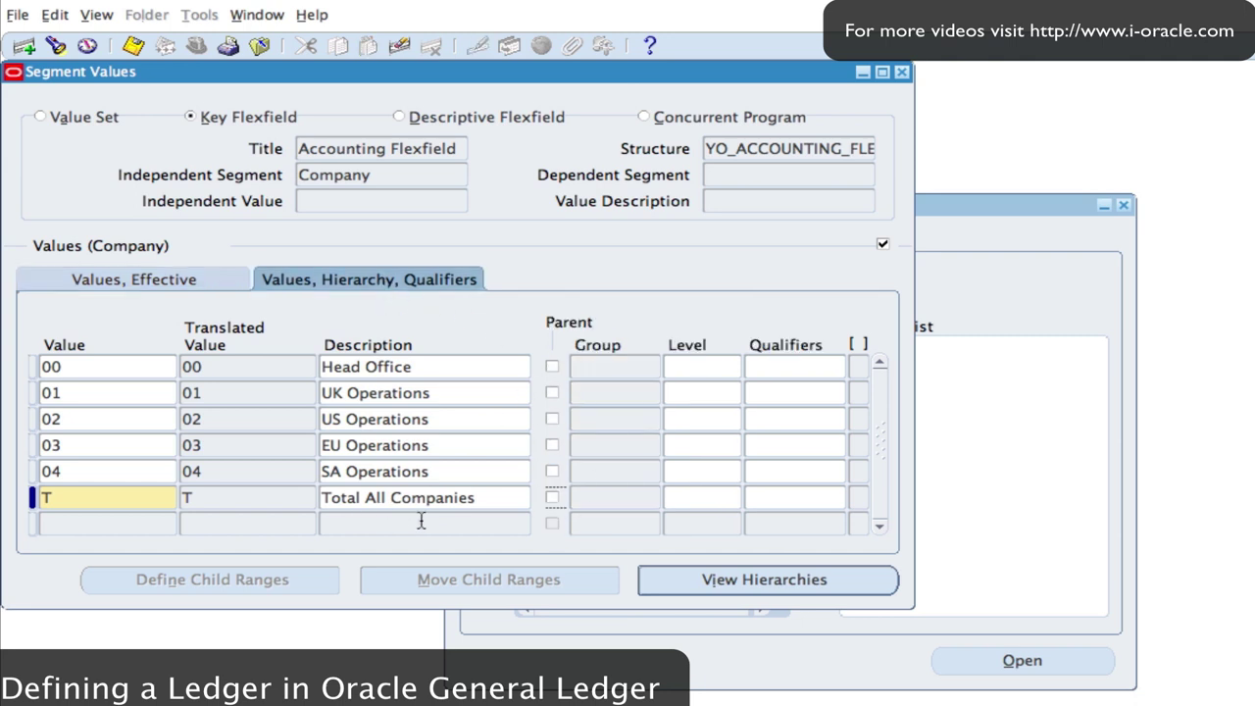
click(552, 498)
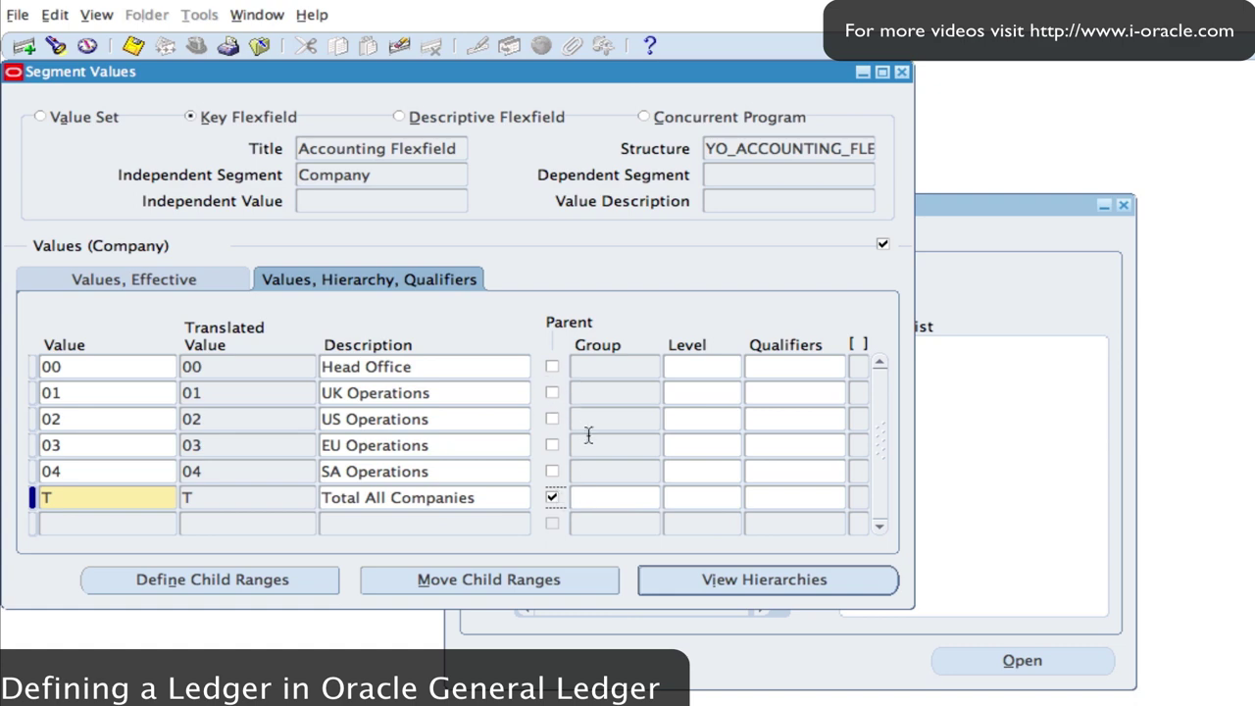
click(796, 497)
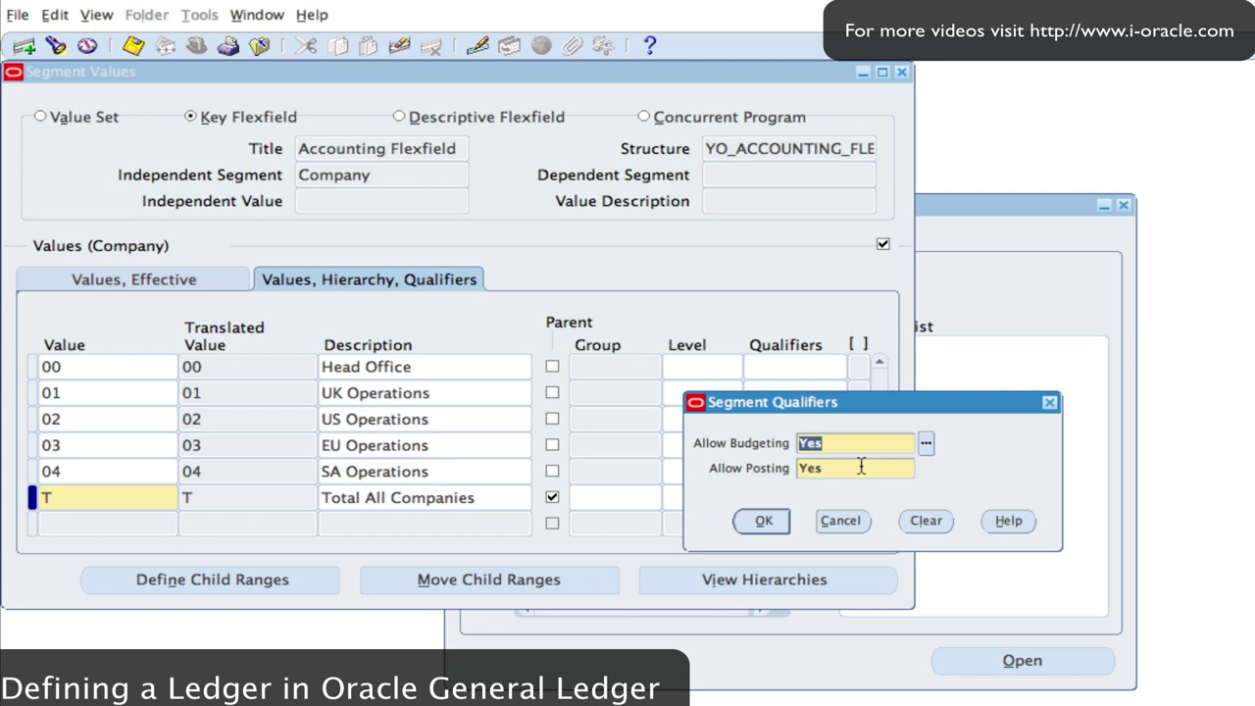
text(N)
key(Tab)
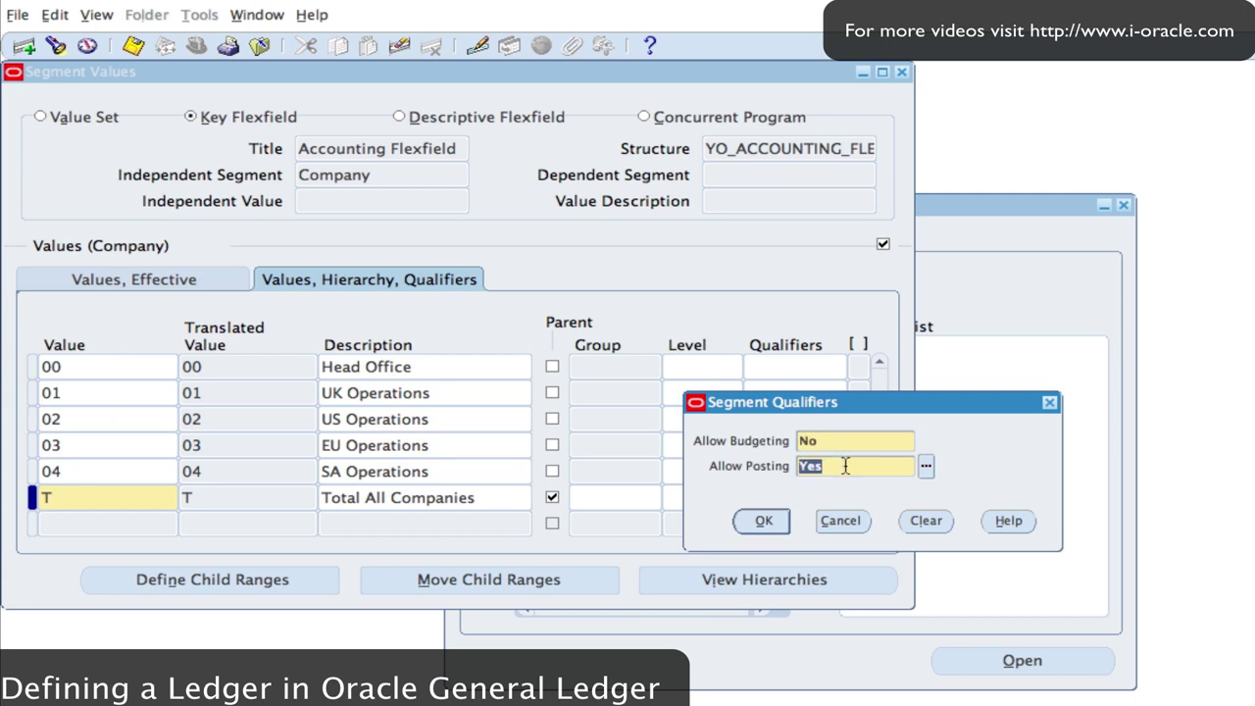
text(N)
click(763, 521)
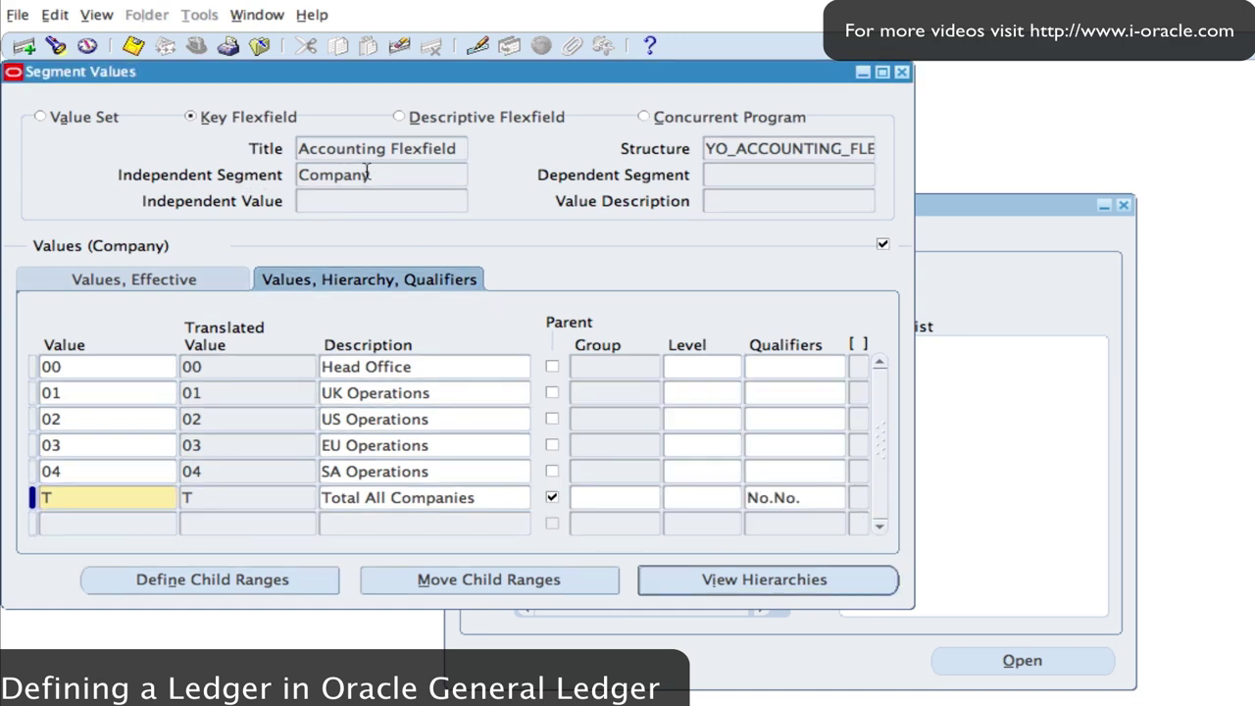
click(137, 47)
Switch to the Department segment, add values 0000 Balance Sheet, 1000 Finance, 2000 Adminstration and 3000 Sales and Marketing, and save them.
click(392, 175)
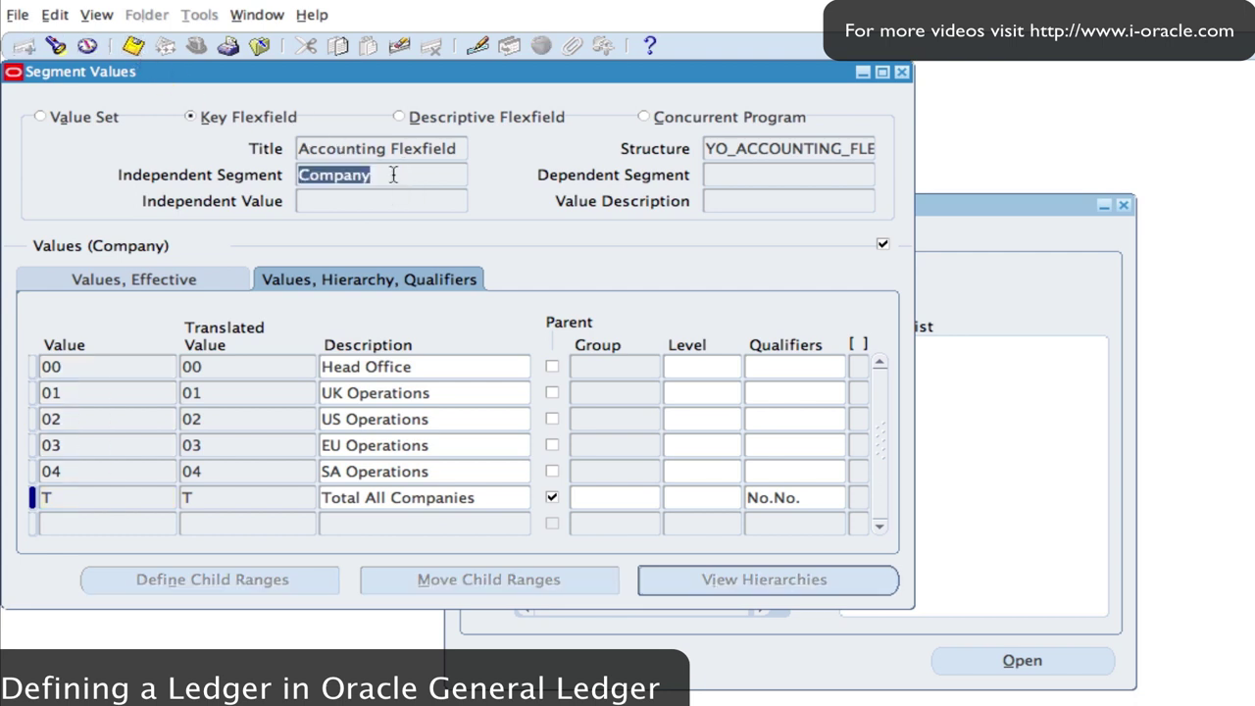
key(Down)
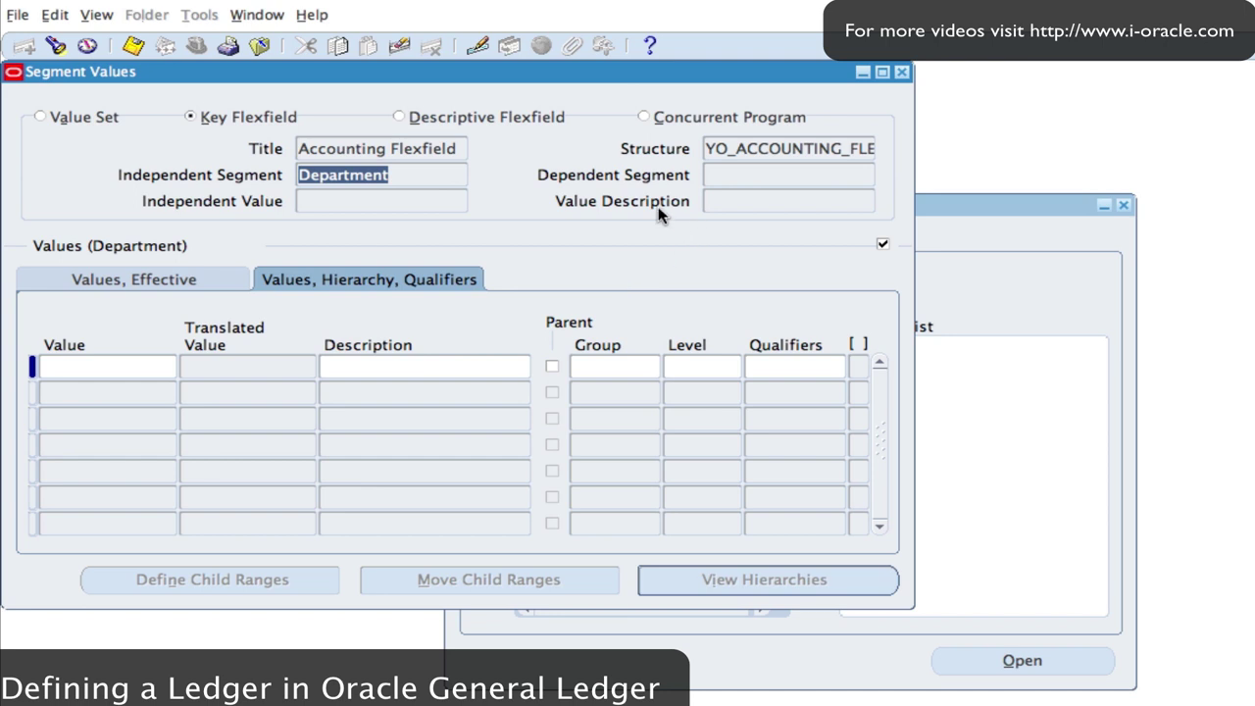
click(103, 373)
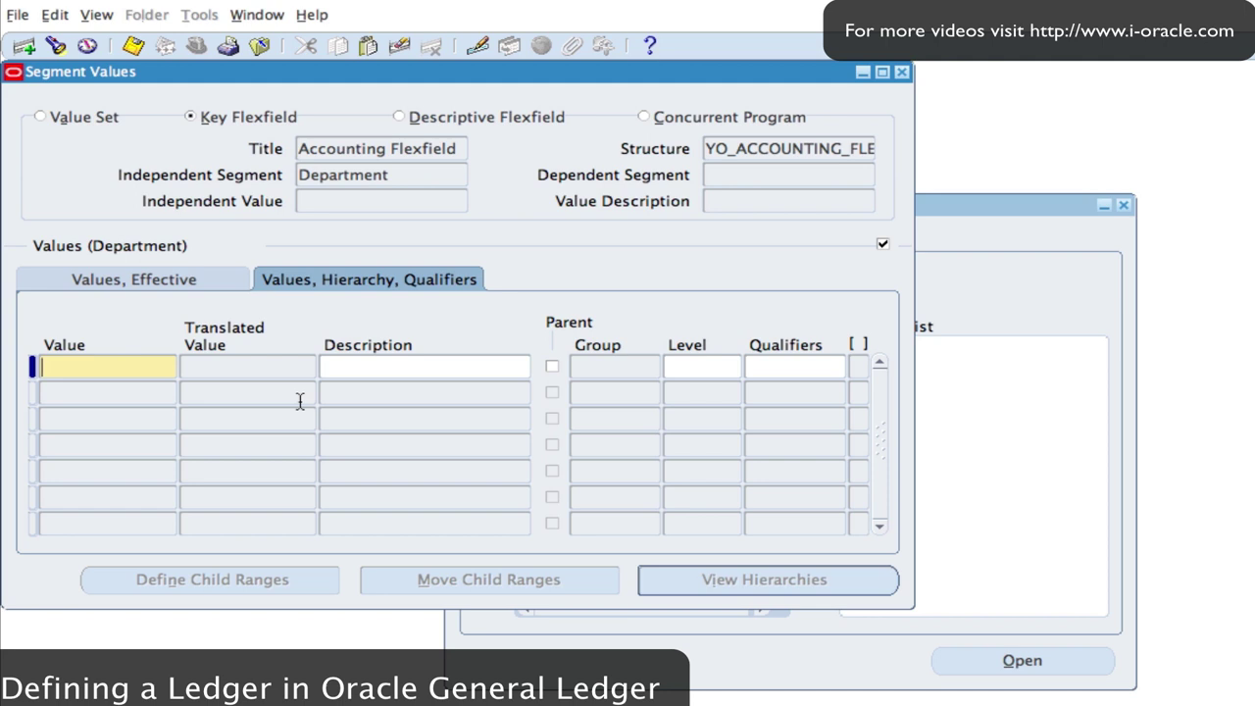
text(0000)
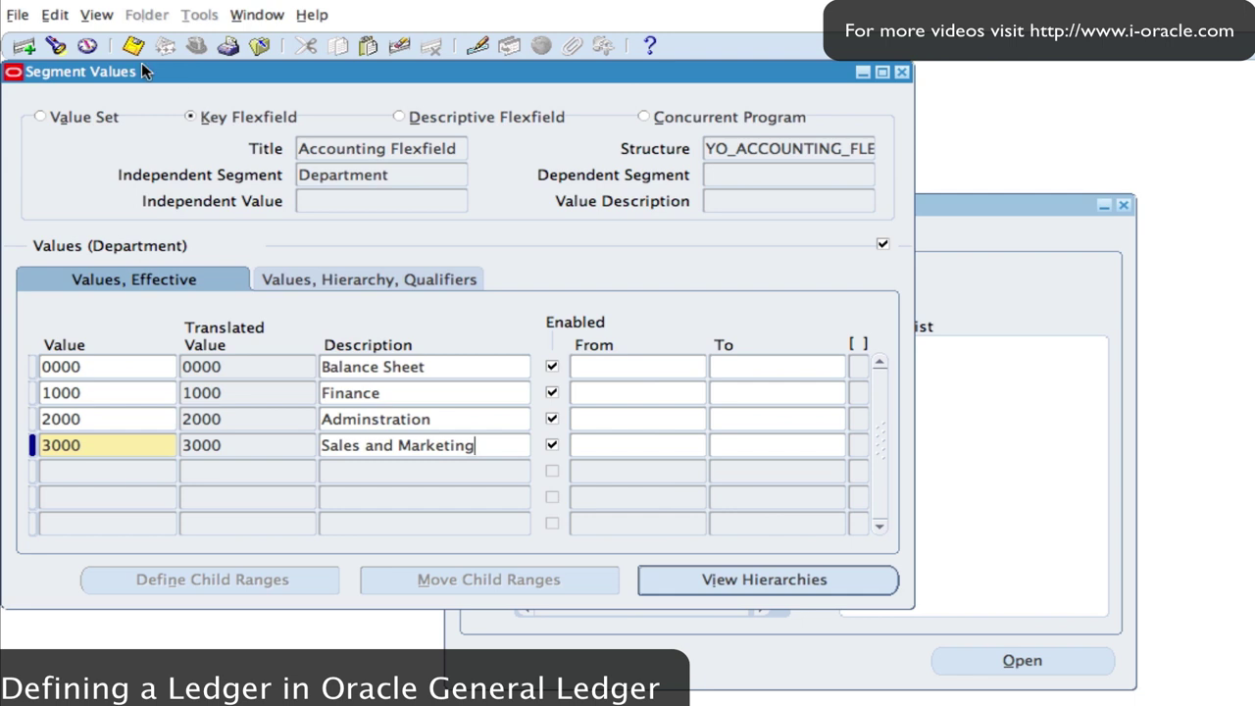
click(135, 48)
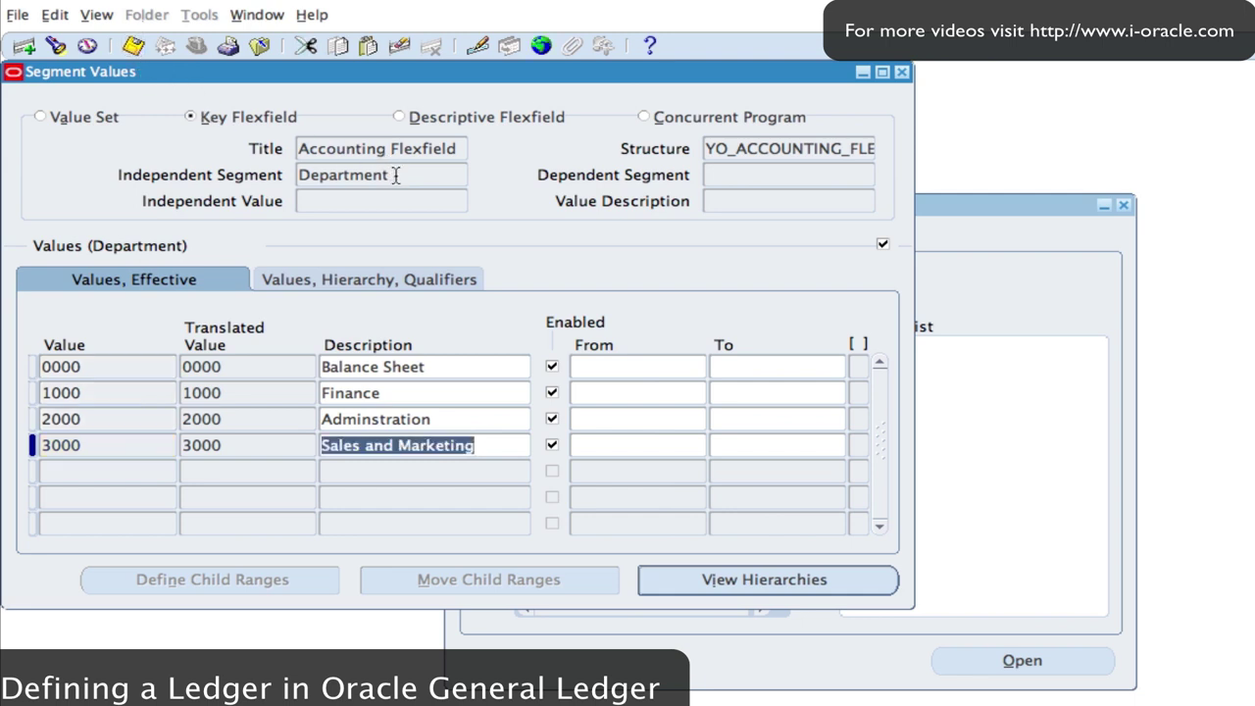
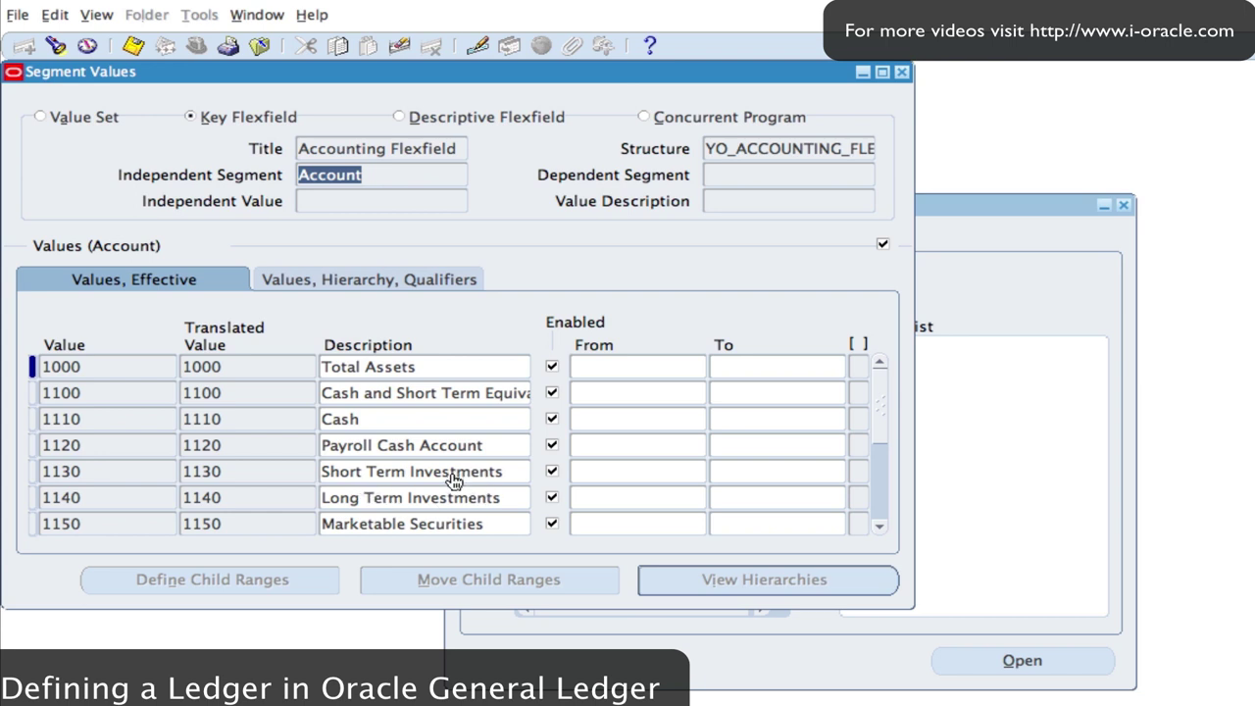
Query the Account segment for values matching 331%.
click(143, 397)
text(331%)
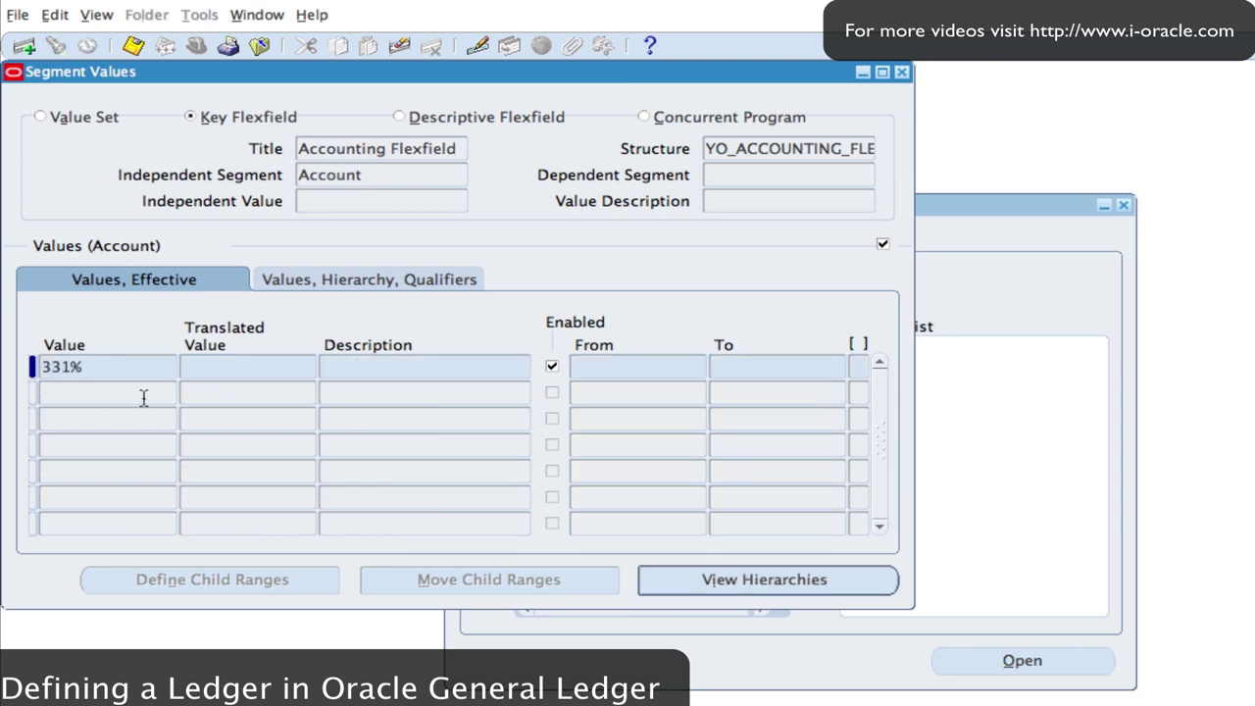
click(54, 15)
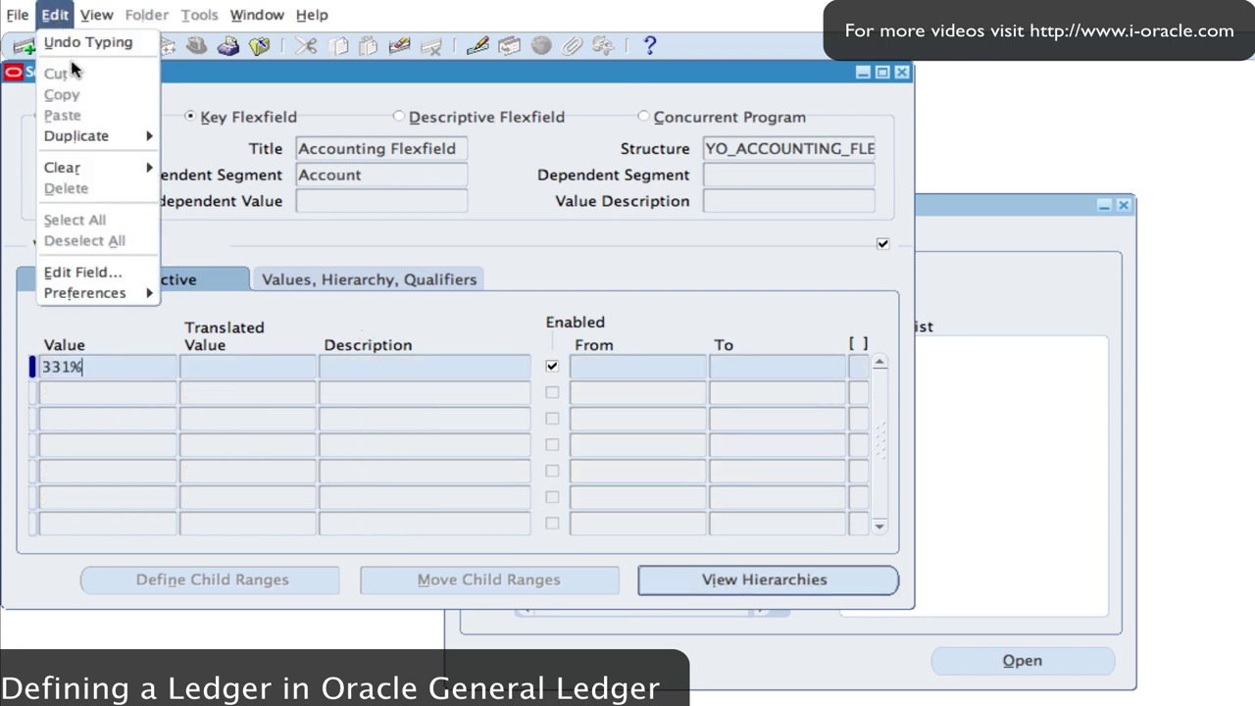
click(96, 14)
mouse_move(125, 147)
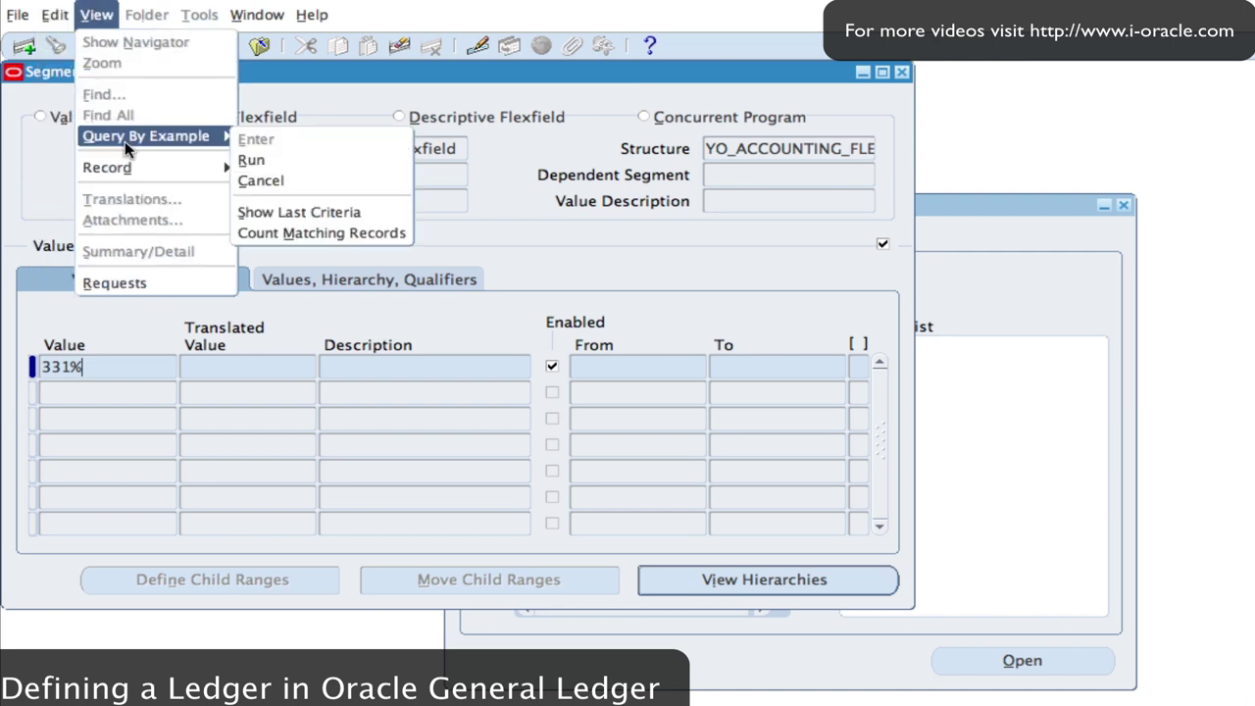
click(289, 157)
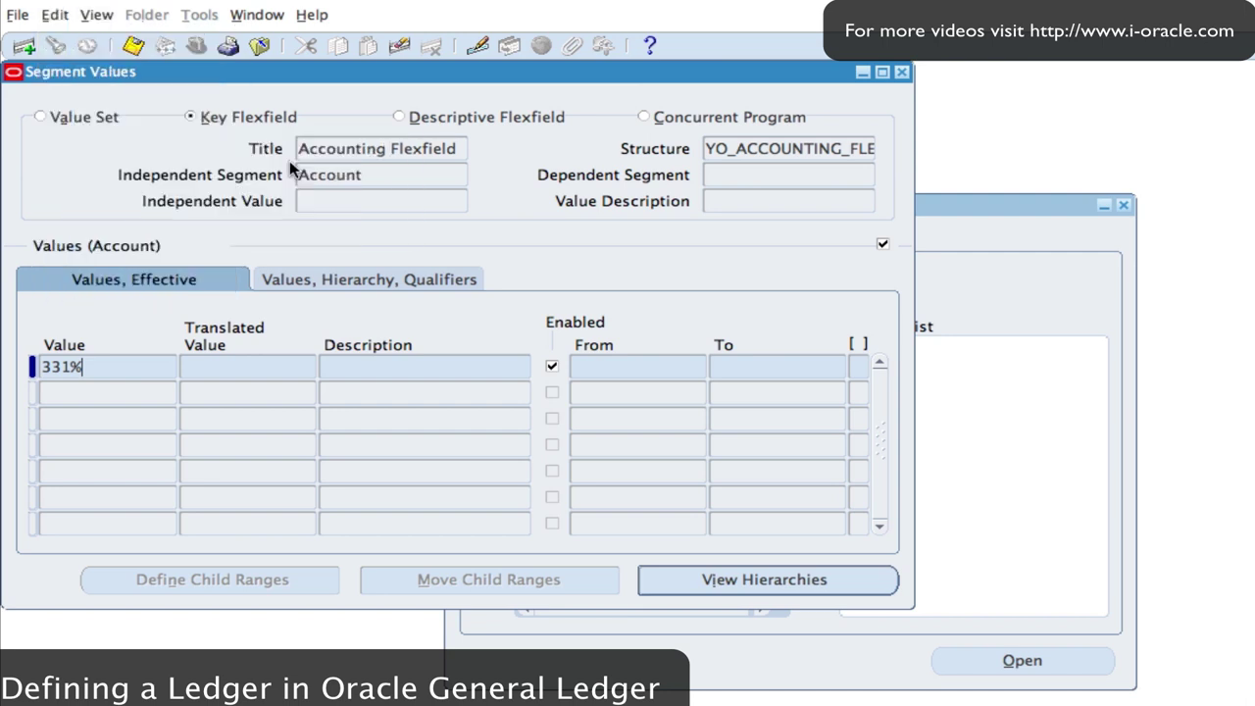
Add Account value 3312 with the description YO Retained Earnings.
click(80, 420)
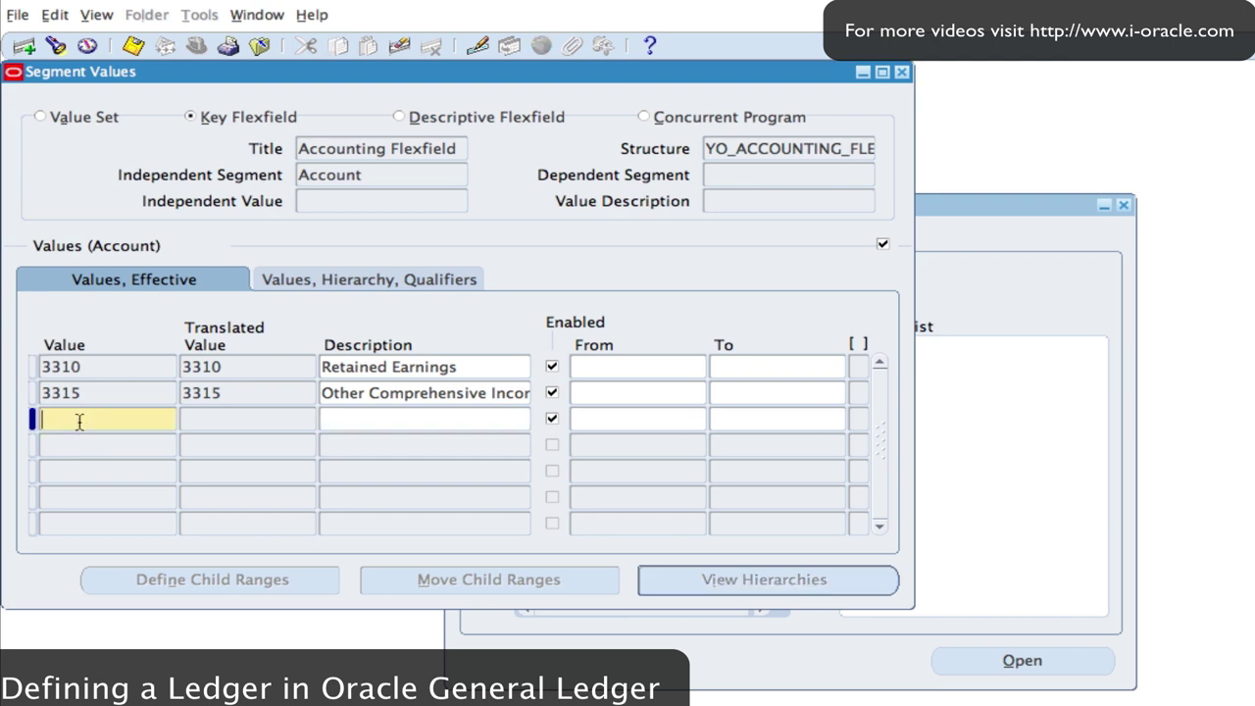
text(3312)
key(Tab)
text(YO Retaini)
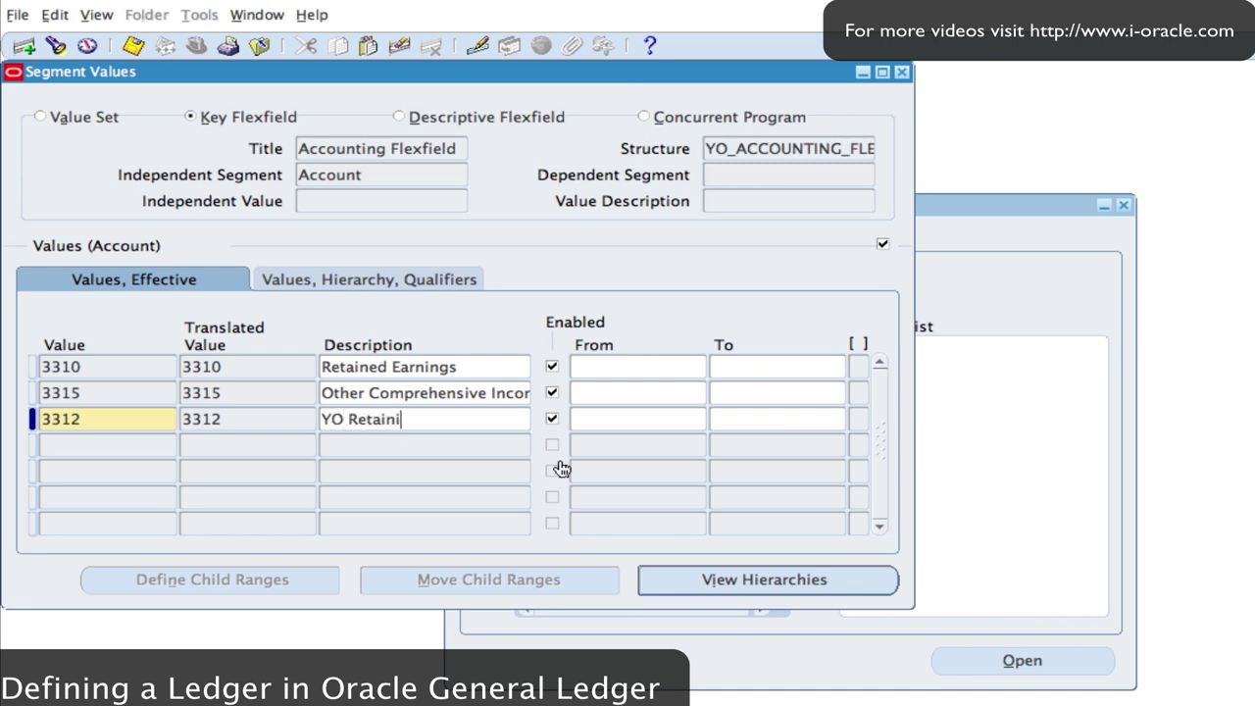
key(BackSpace)
text(ed Earnings)
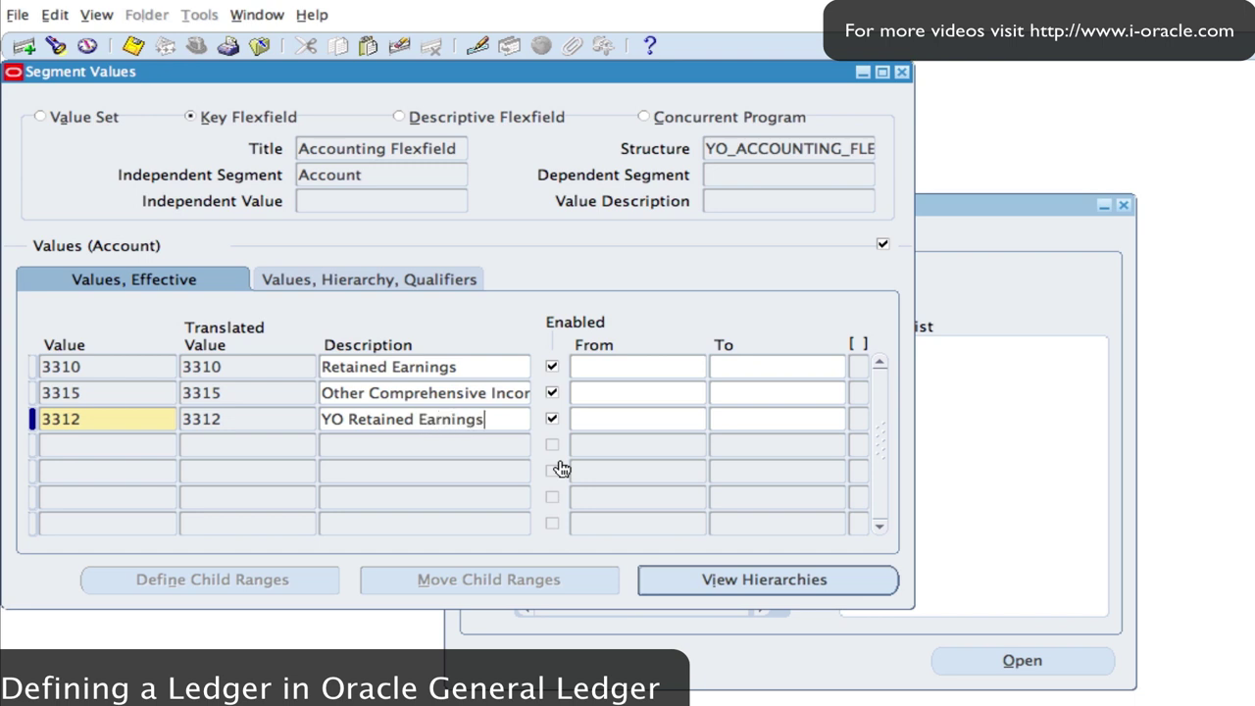
Set the Account Type qualifier of Account value 3312 to the Ownership/Stockholder option and accept the other segment qualifiers.
click(367, 279)
click(787, 424)
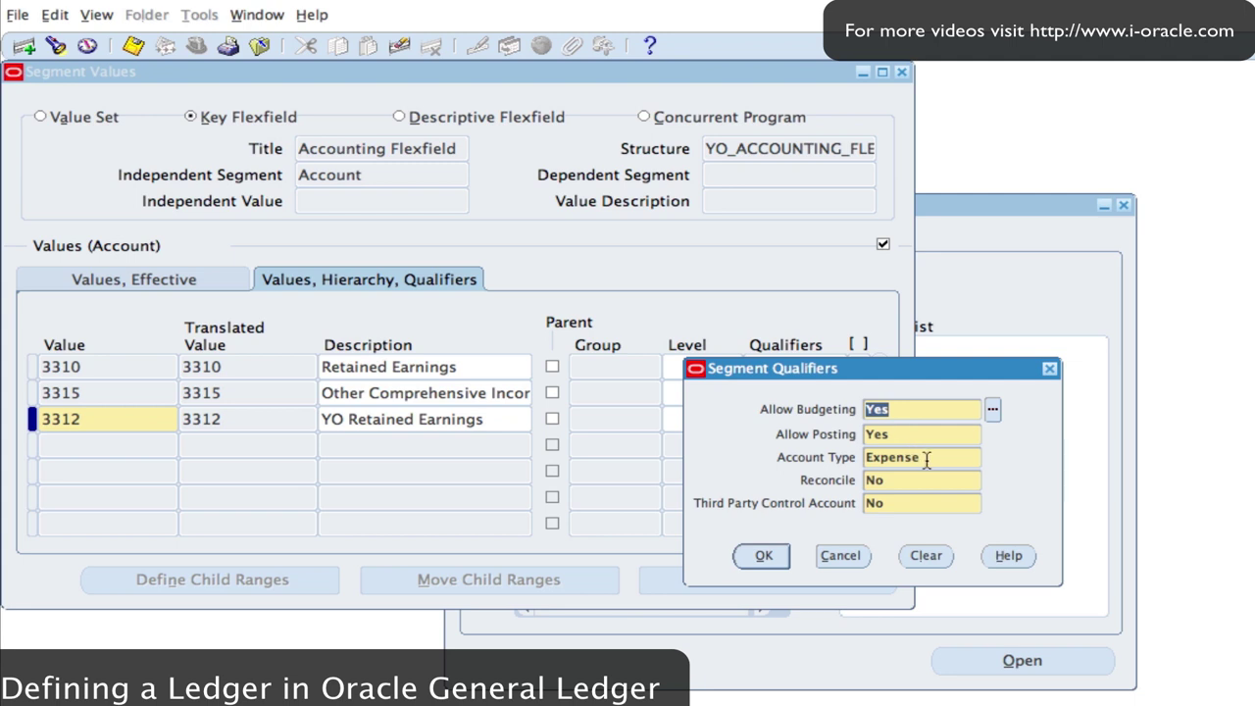
click(928, 461)
click(992, 455)
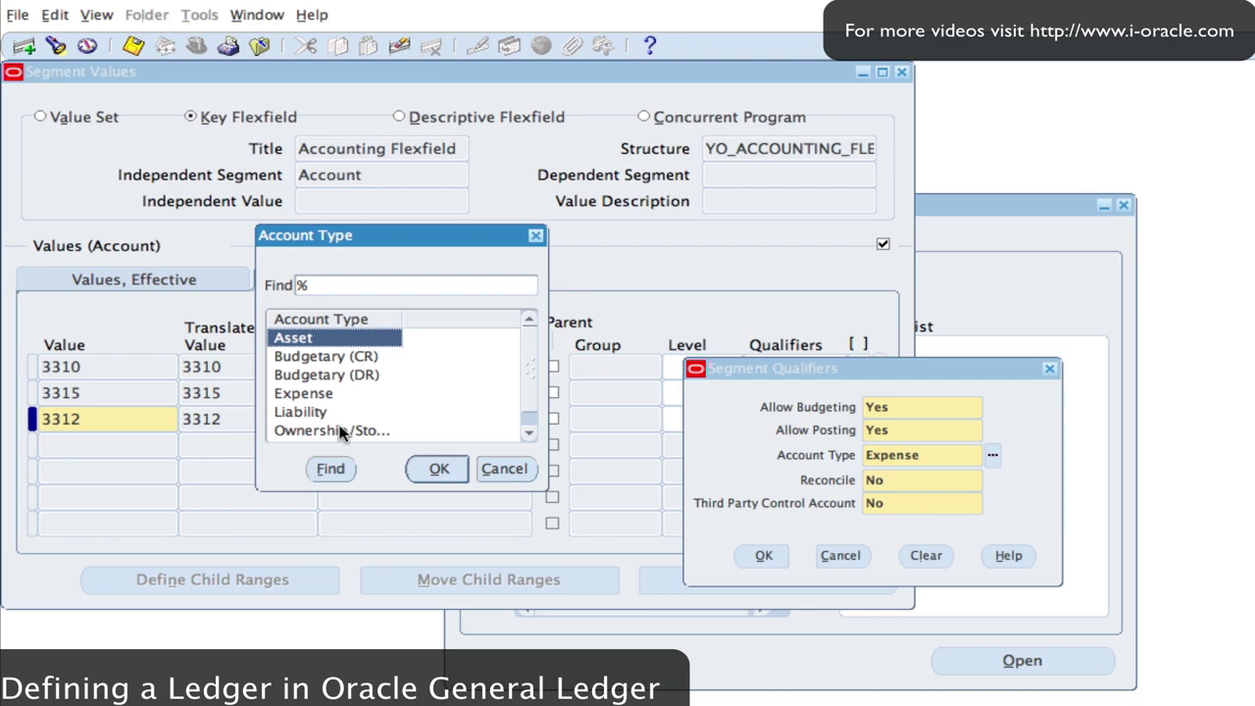
click(334, 432)
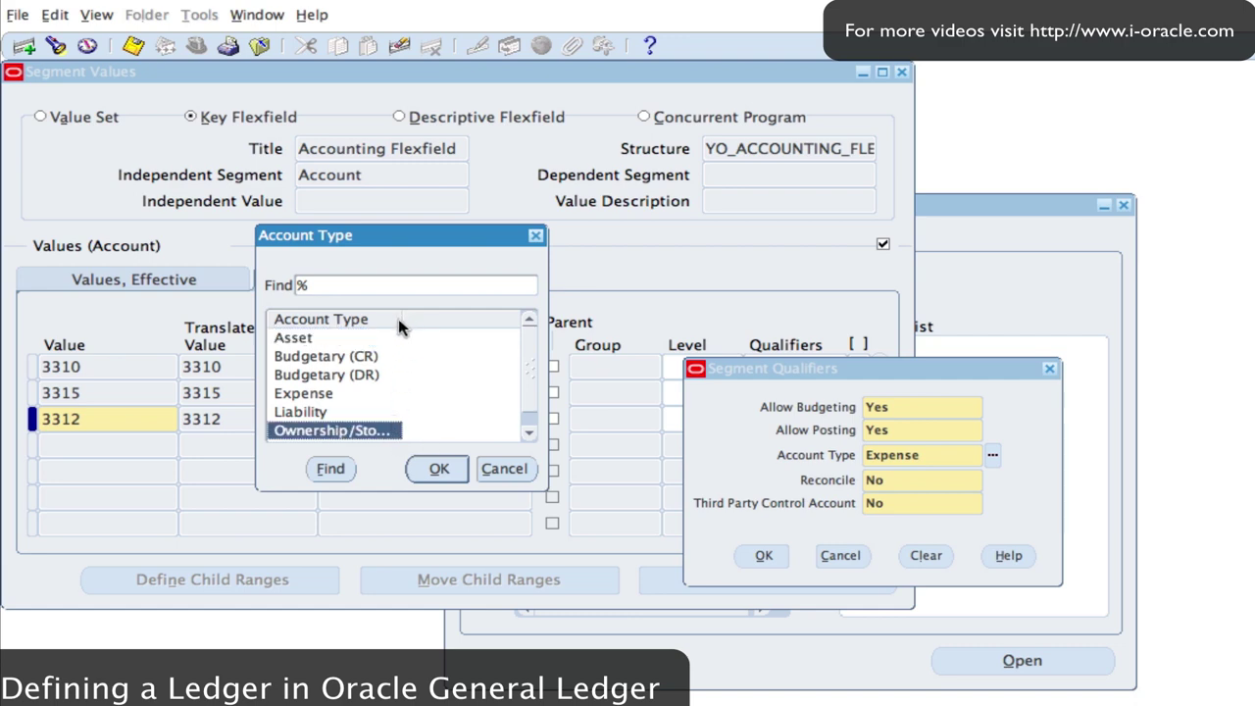
drag(402, 323, 508, 331)
click(438, 467)
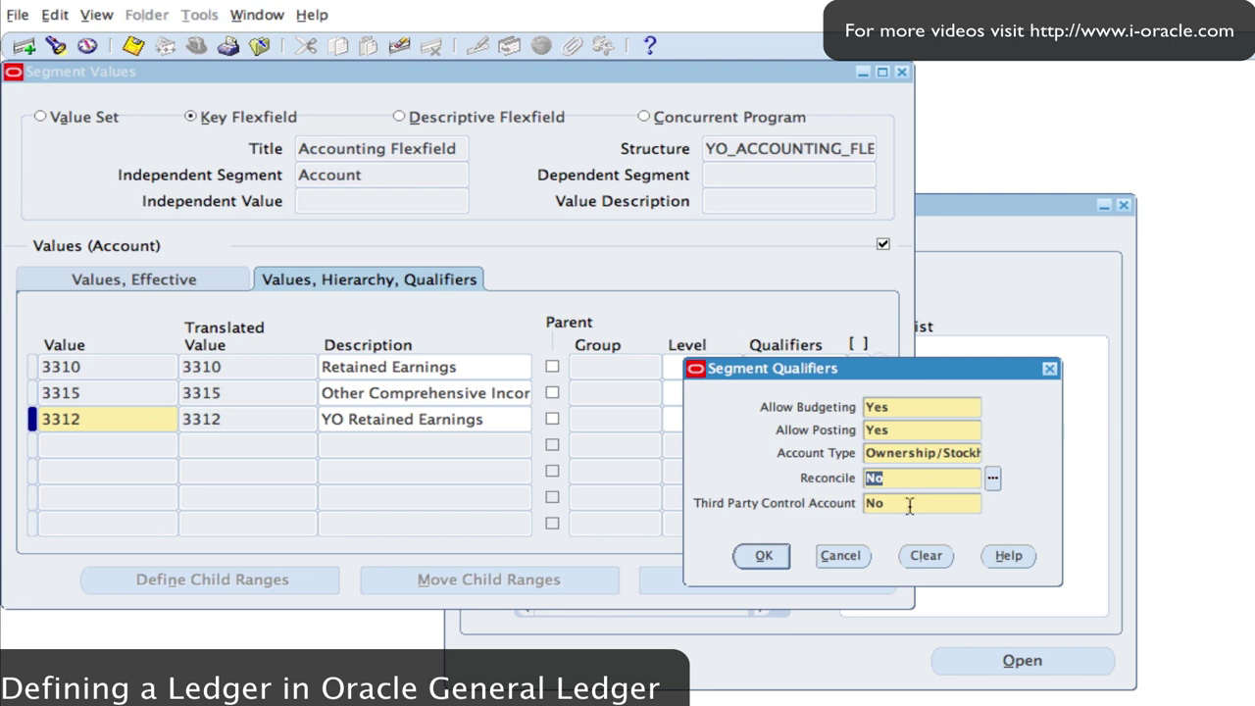
click(764, 558)
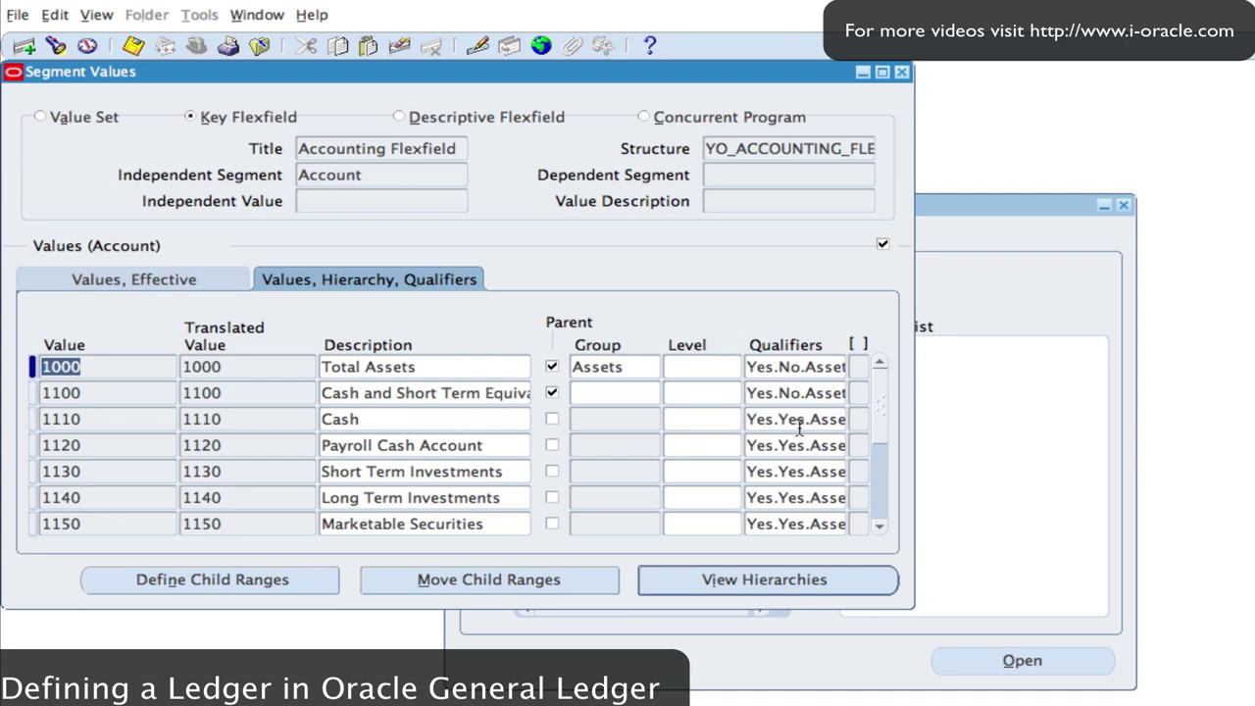
Inspect the segment qualifiers of Account value 1110 Cash and close them without changes.
click(834, 422)
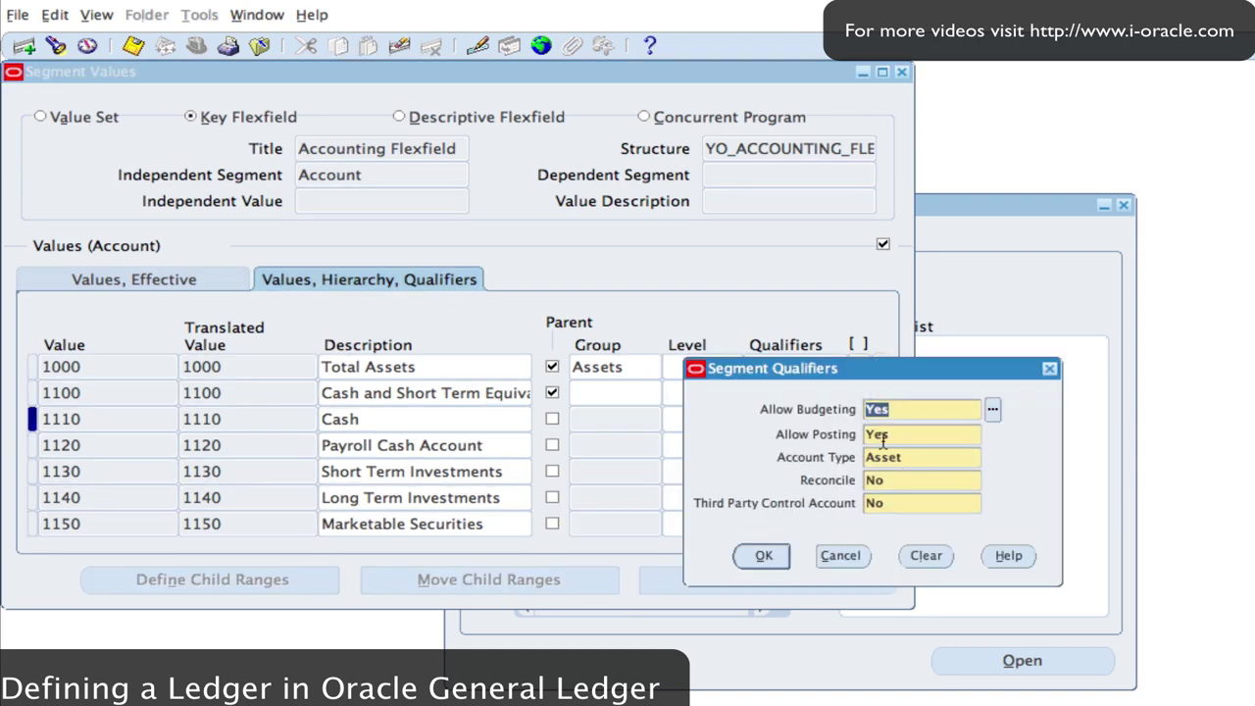
click(839, 557)
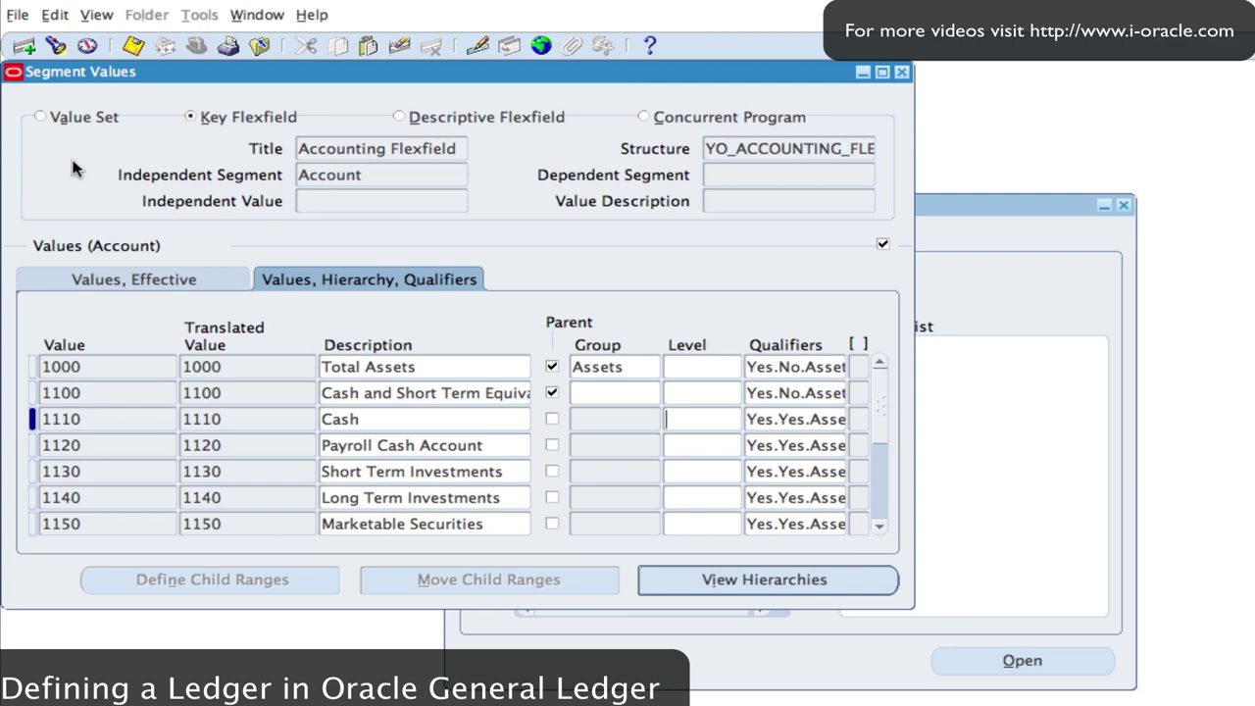
Find the Account values from 4000 to 4200, then inspect the segment qualifiers of value 4110 Hardware without changing them.
click(90, 16)
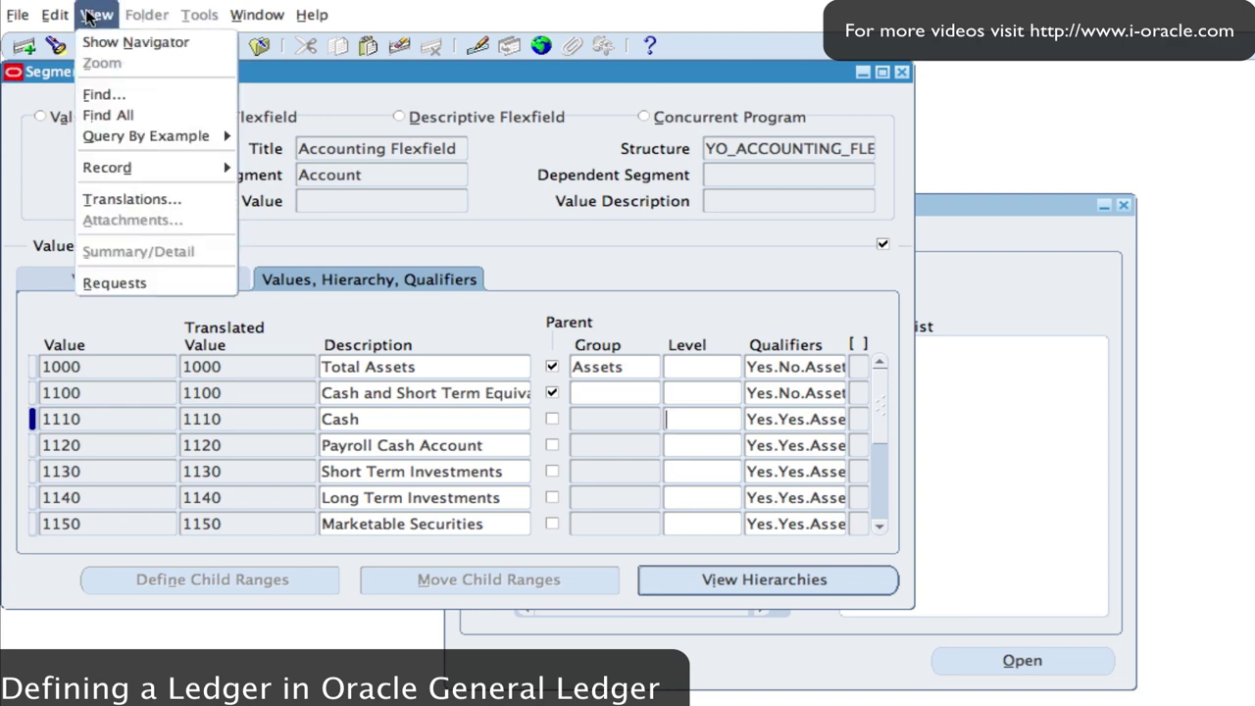
click(124, 98)
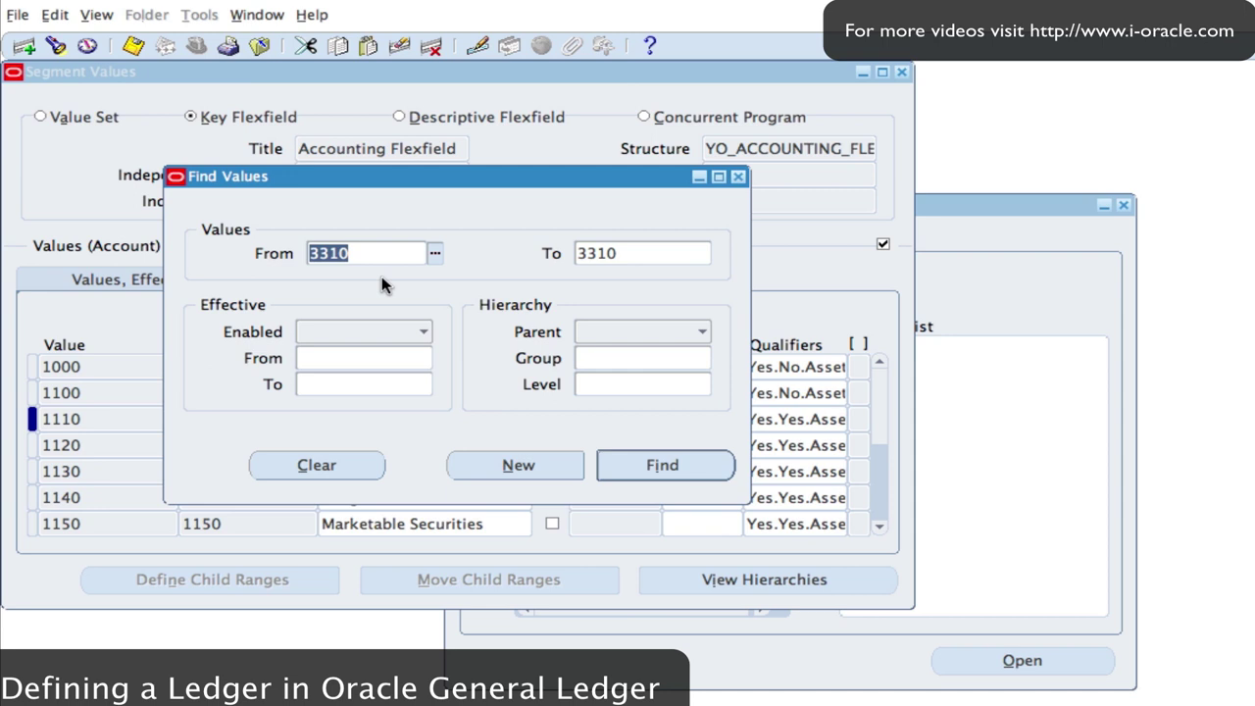
text(4000)
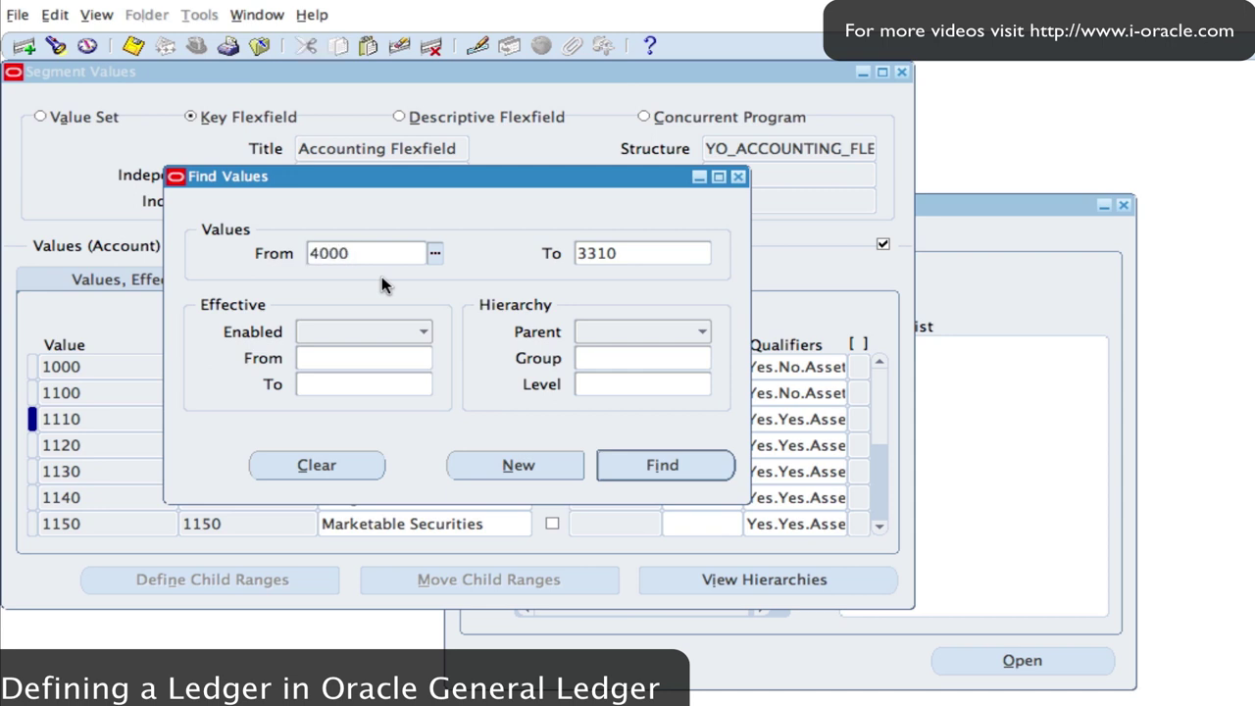
key(Tab)
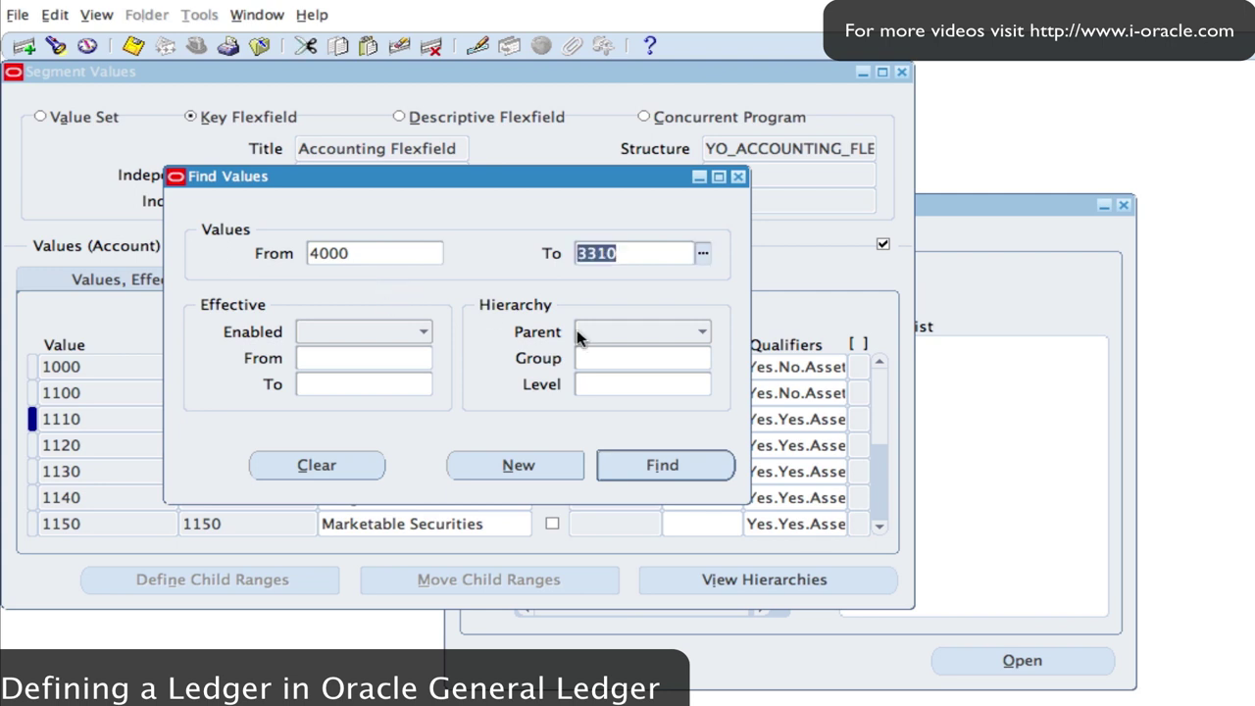
text(4200)
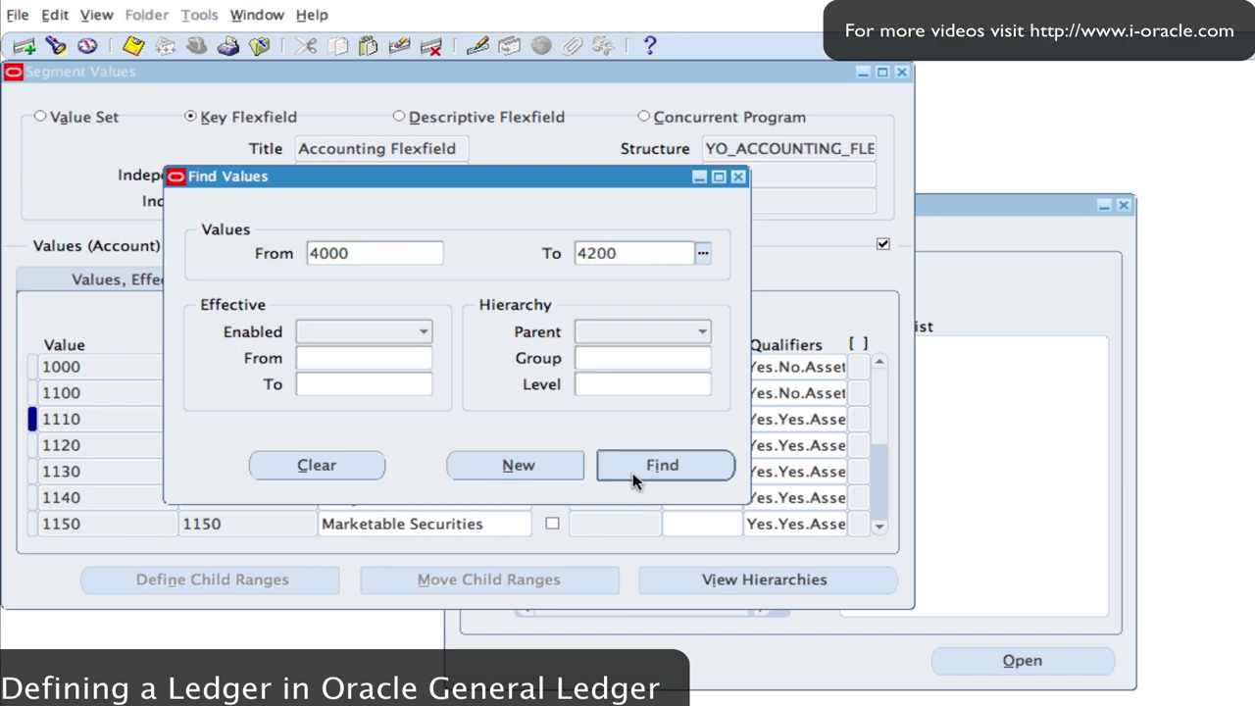
click(647, 478)
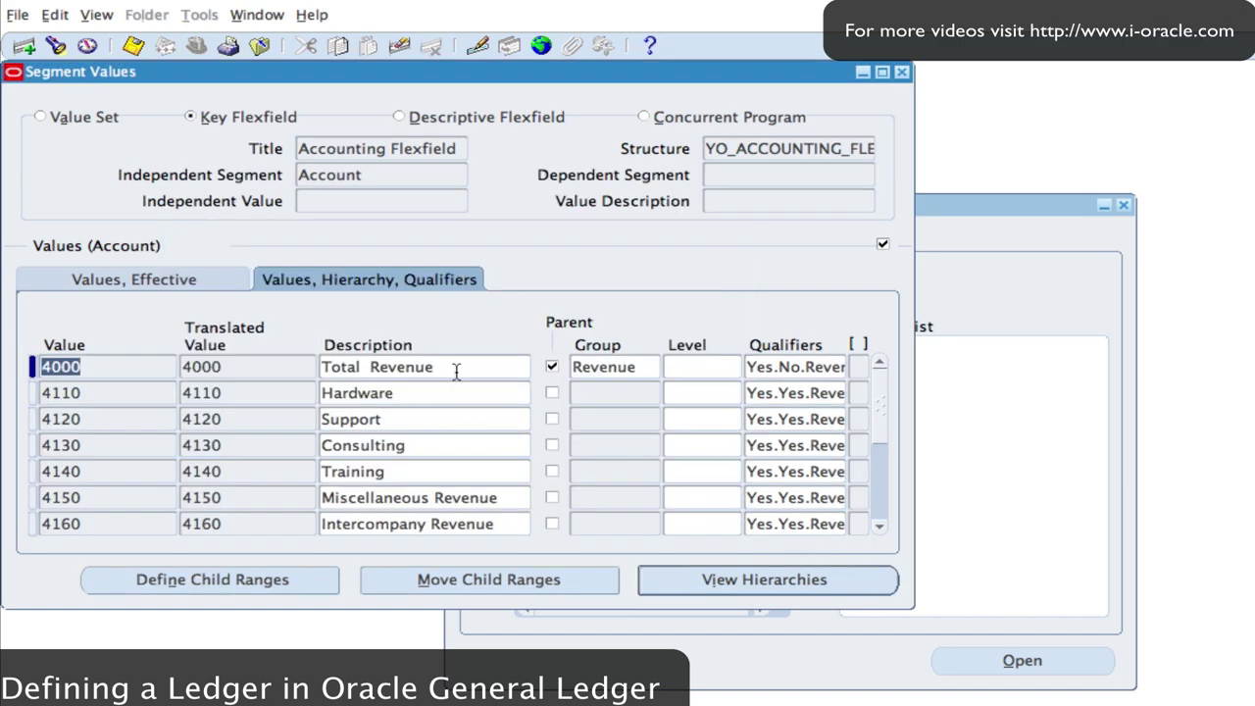
click(804, 395)
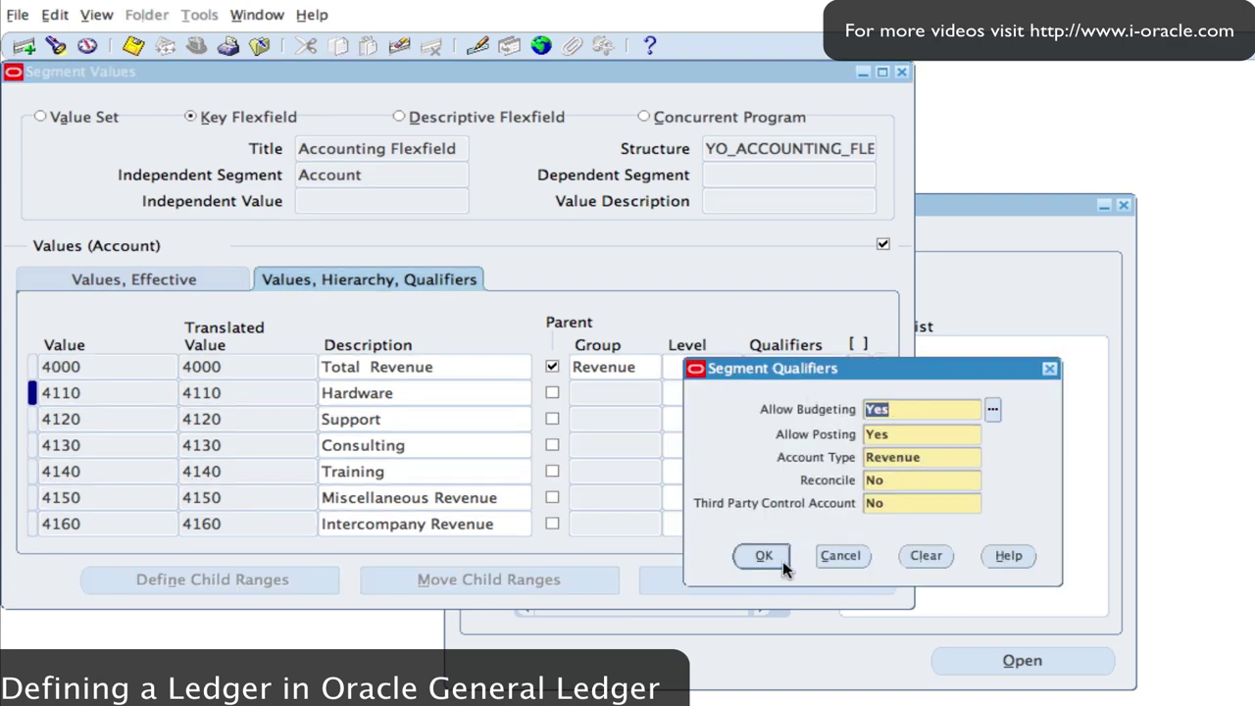
click(839, 555)
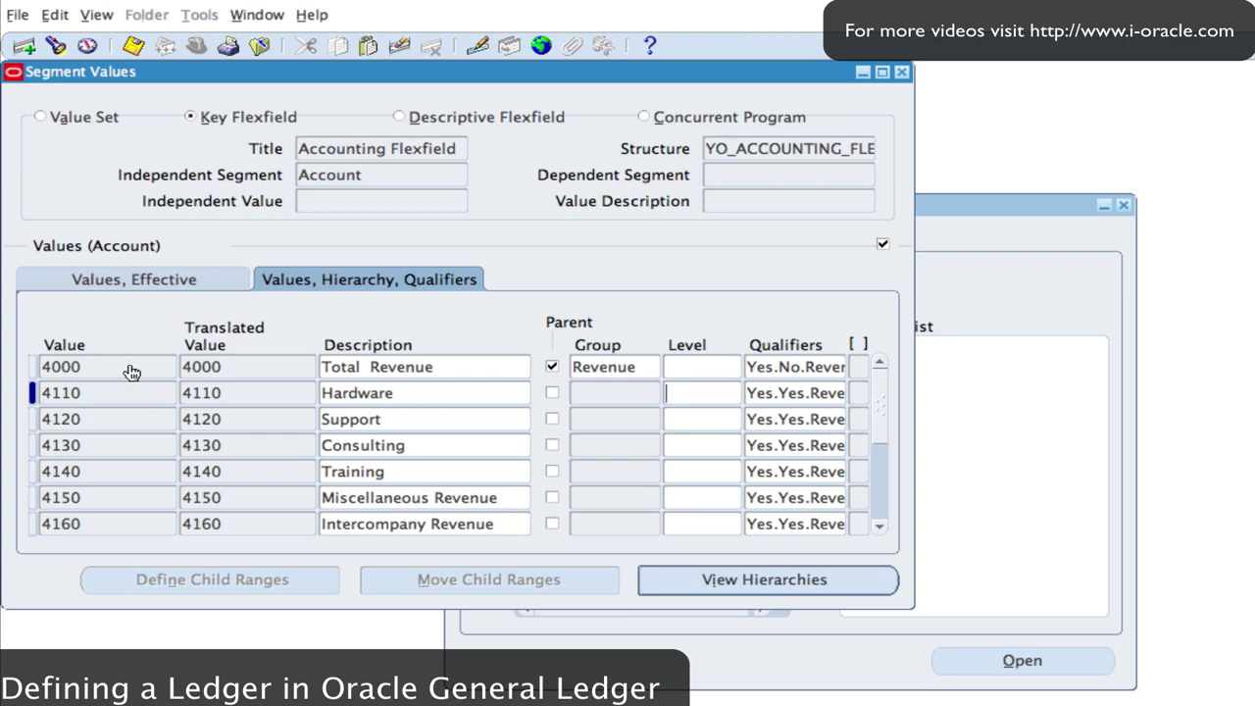
Review the values of the Product and Spare segments and close the Segment Values form.
click(387, 175)
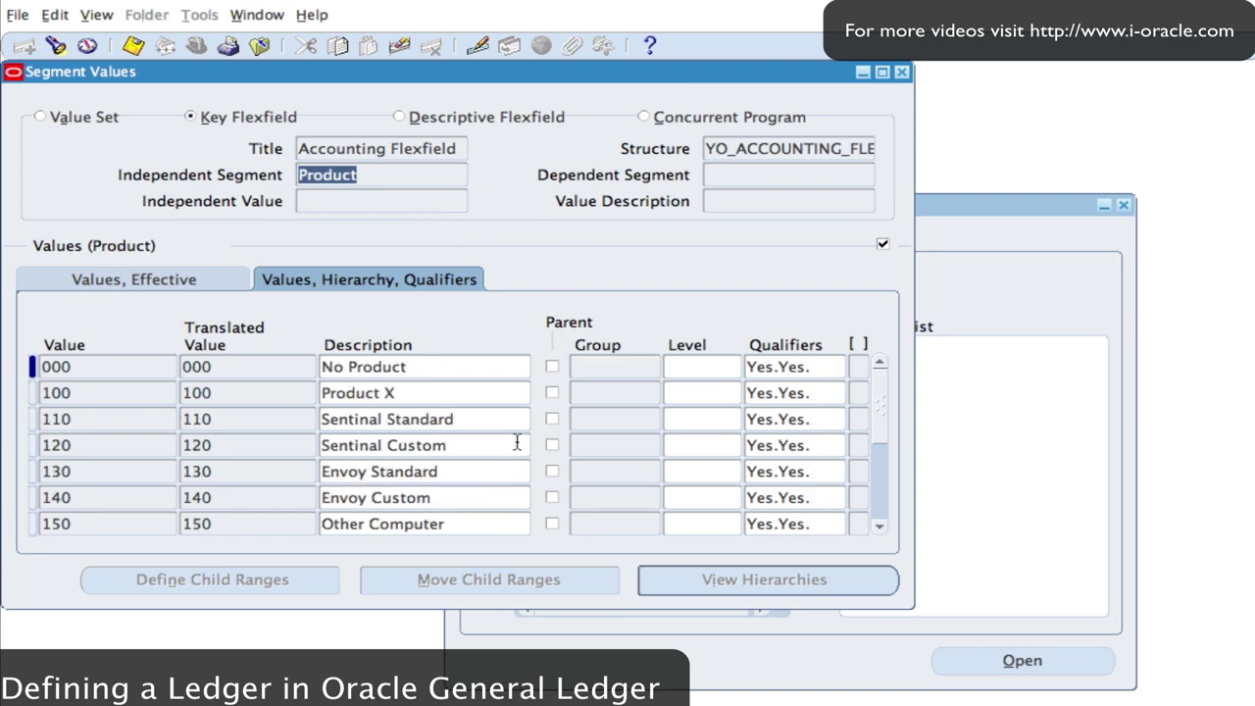
key(ctrl+Page_Up)
click(377, 178)
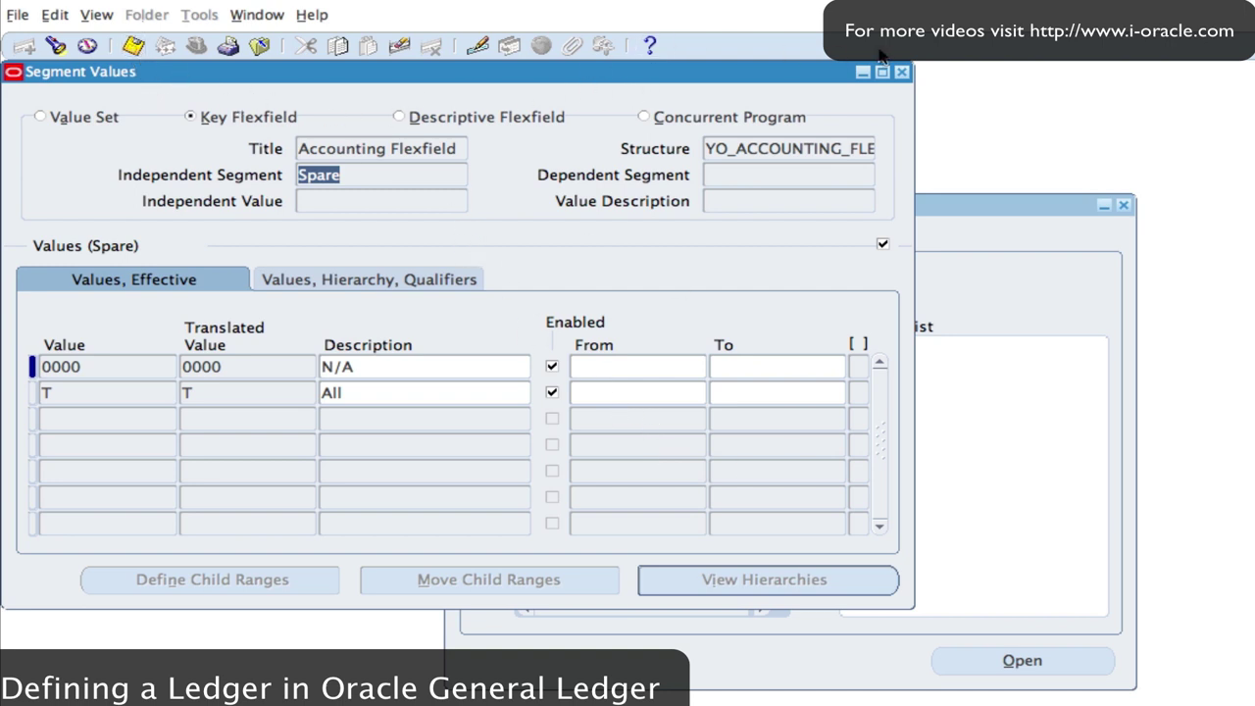
click(901, 73)
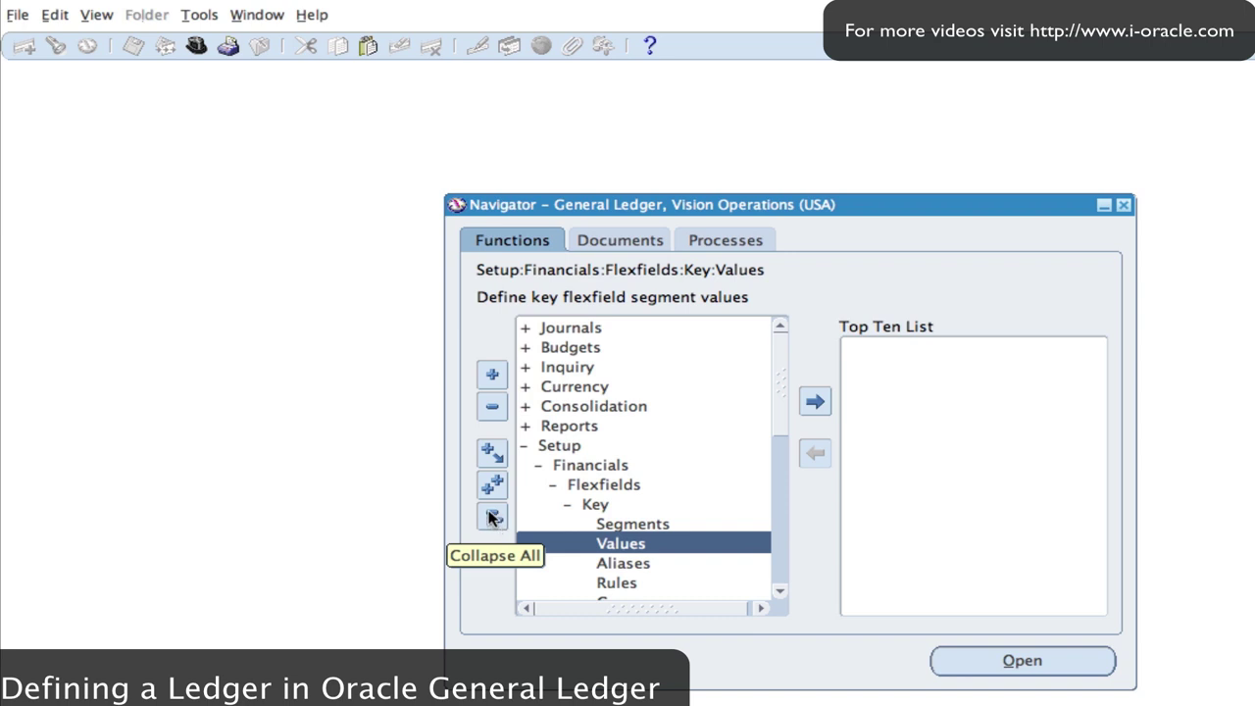
Open the Period Types form from the calendar types function under Setup, Financials, Calendars.
click(493, 517)
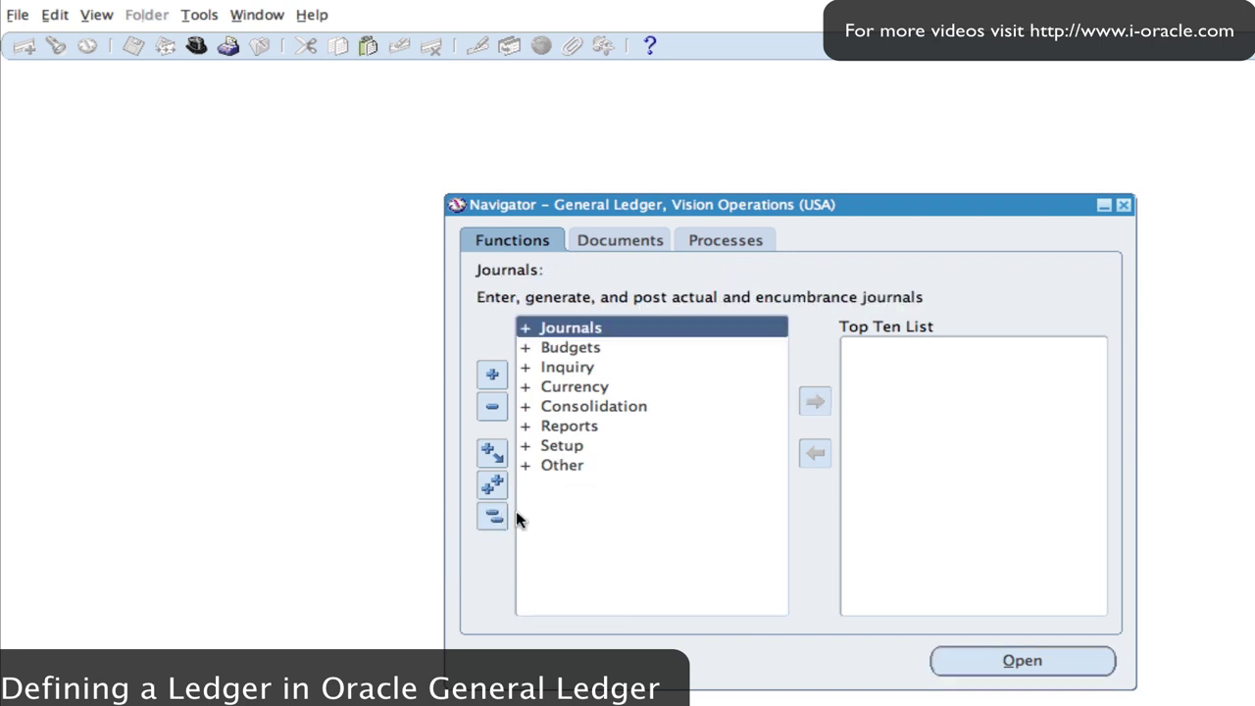
double_click(566, 449)
click(597, 469)
double_click(597, 467)
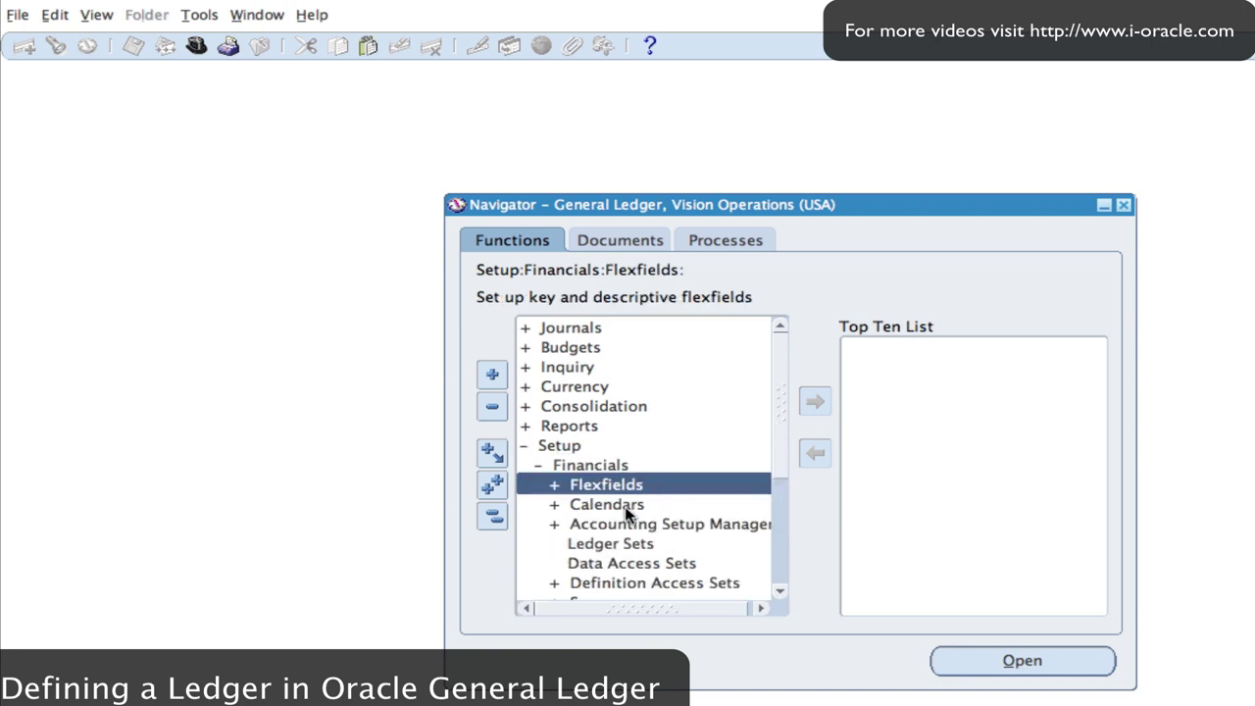
double_click(625, 508)
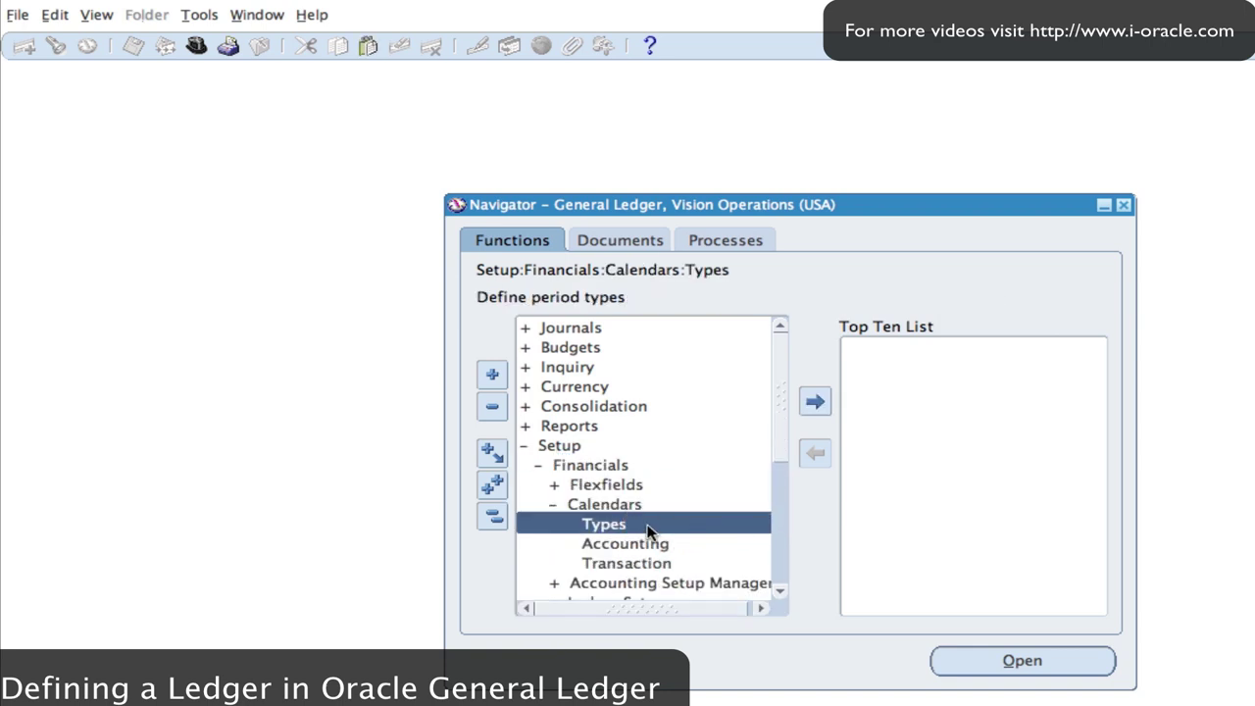
double_click(642, 524)
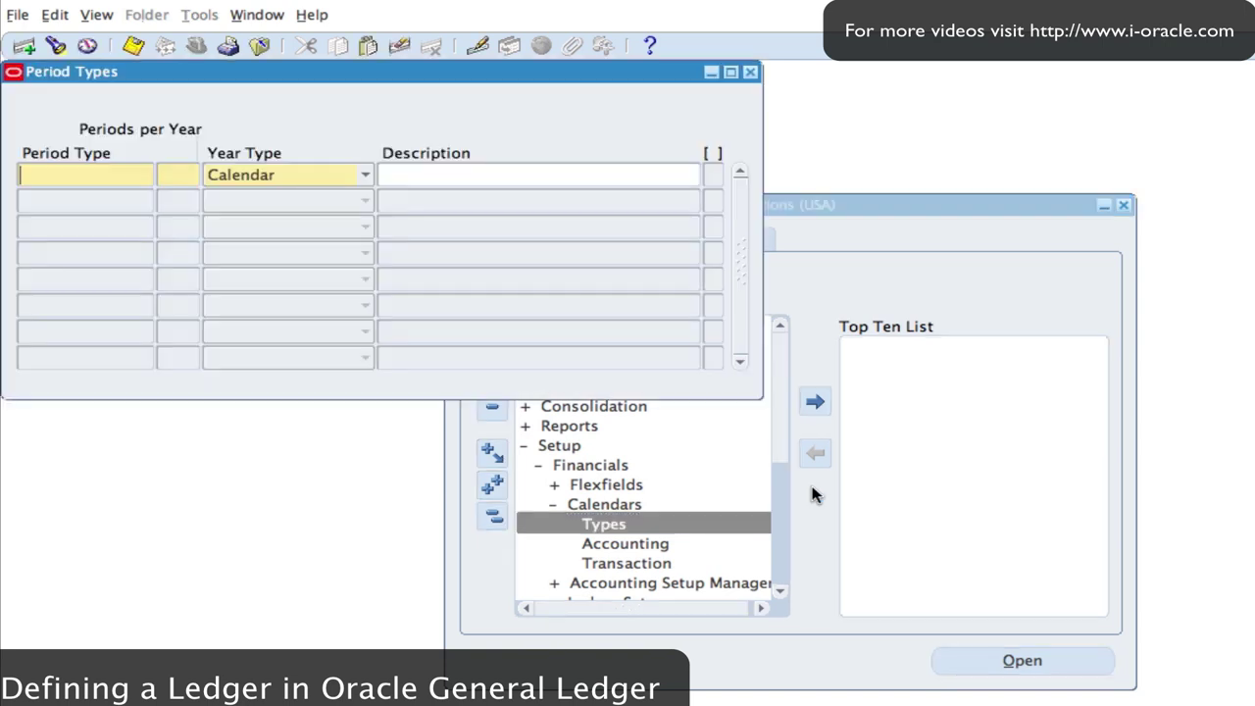
Query the period types for names matching %Month%, examine the Month period type, and close the form.
click(54, 16)
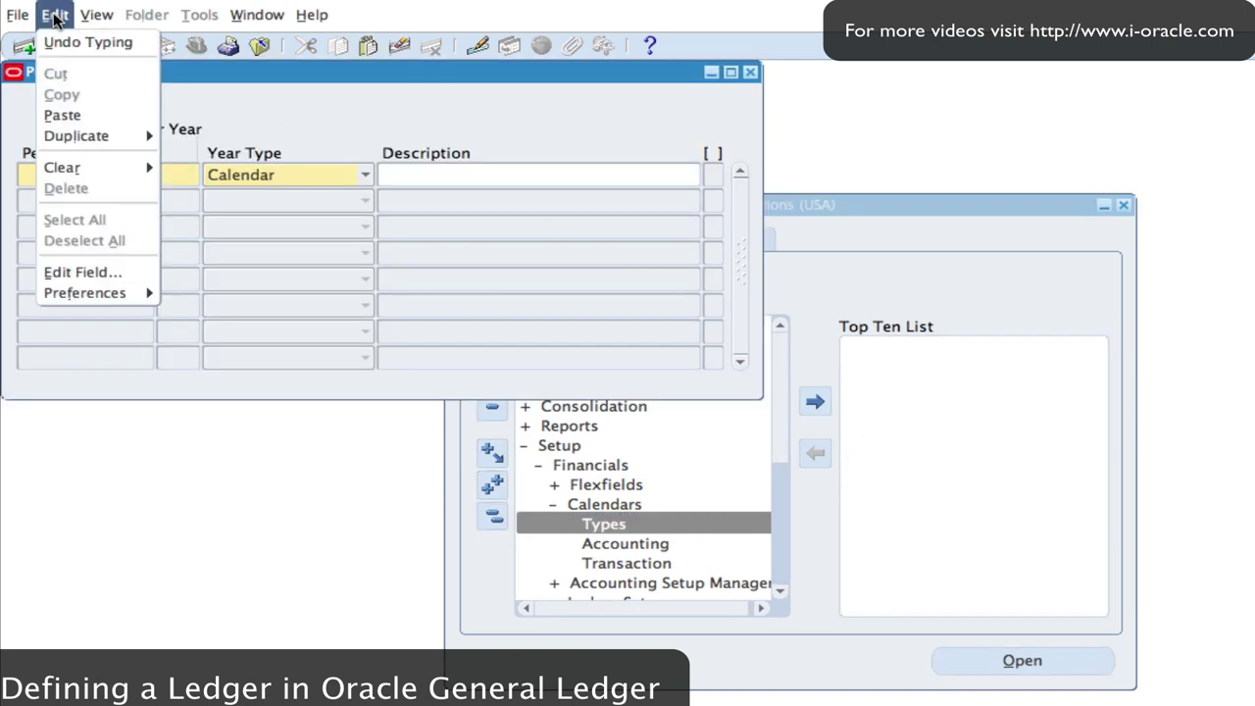
mouse_move(96, 15)
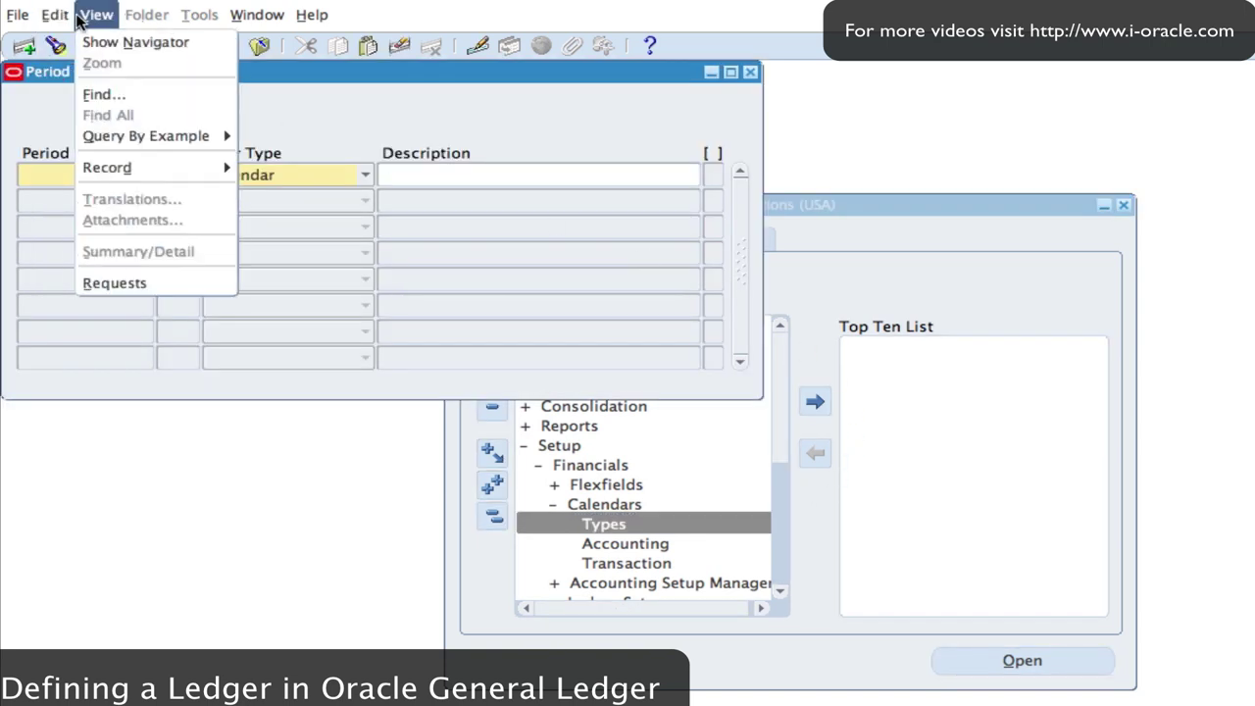
mouse_move(129, 134)
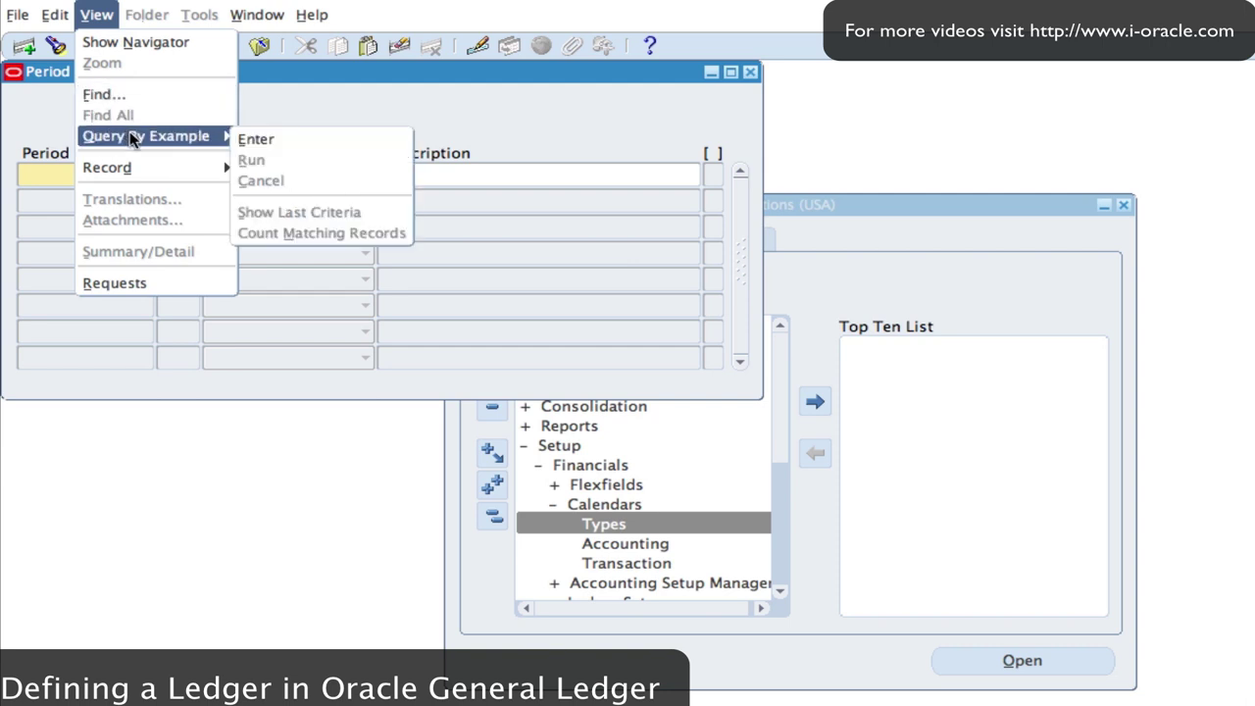
click(323, 159)
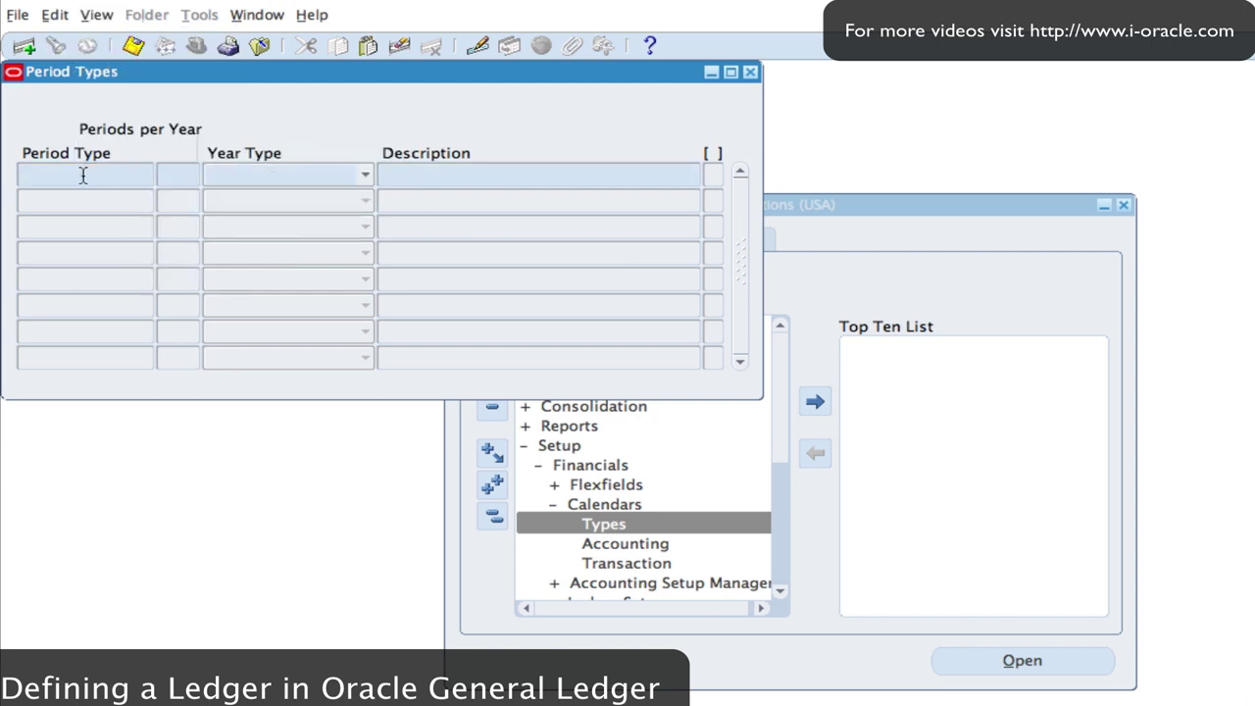
text(%Month%)
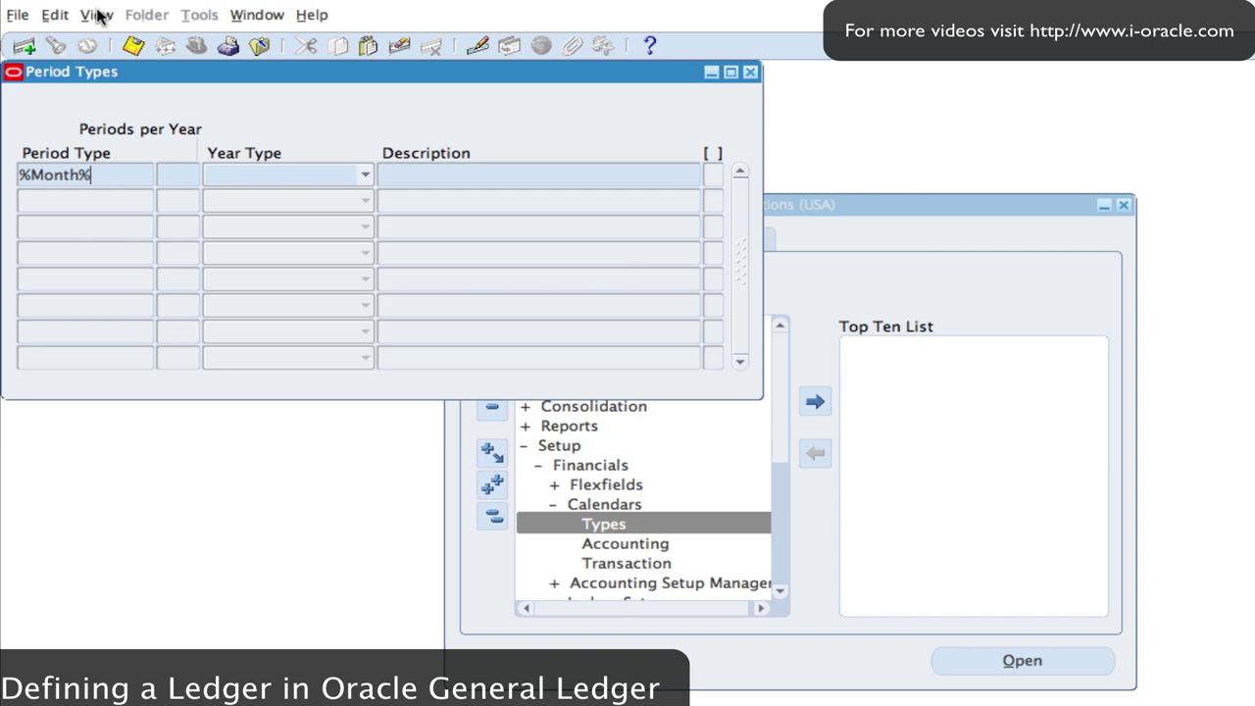
click(98, 15)
mouse_move(152, 137)
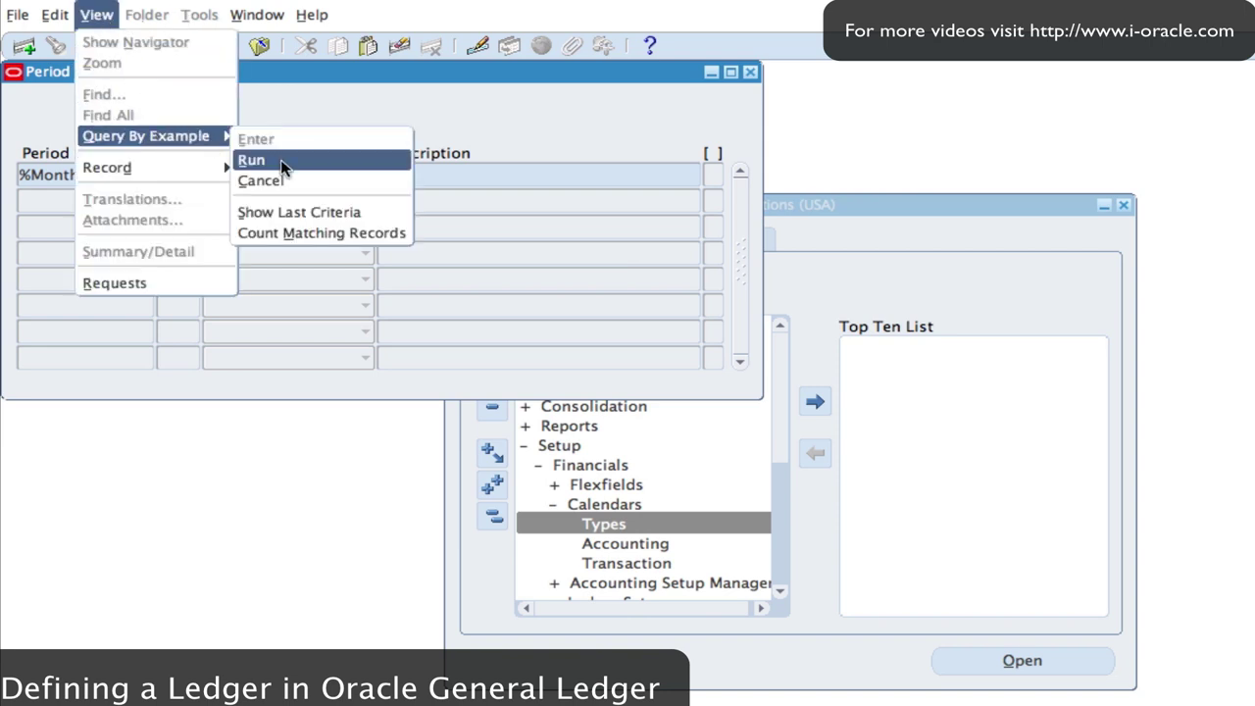
click(327, 160)
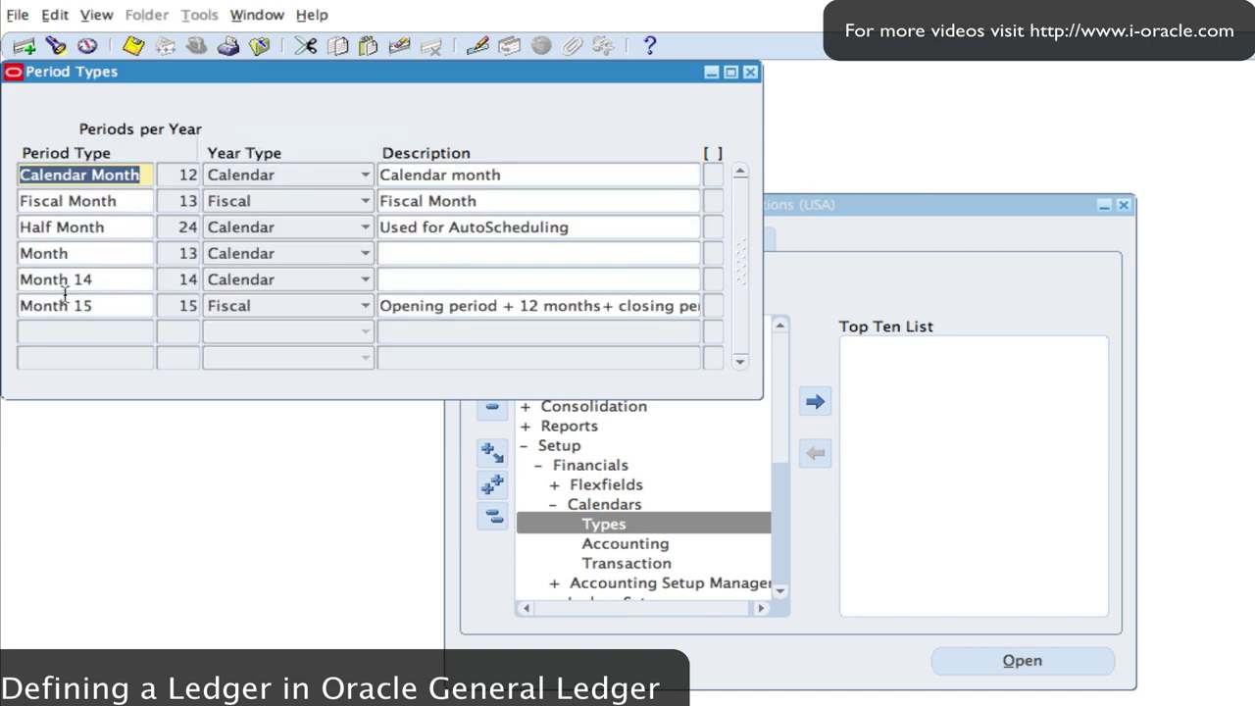
click(79, 256)
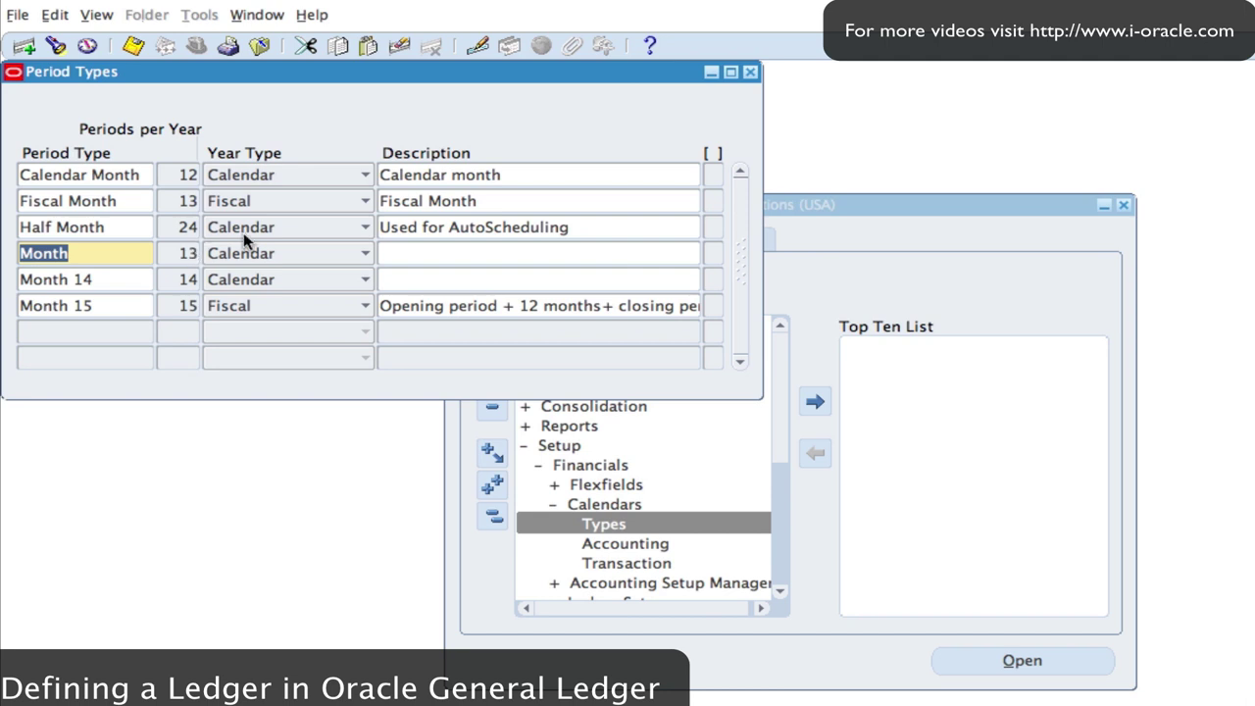
click(749, 72)
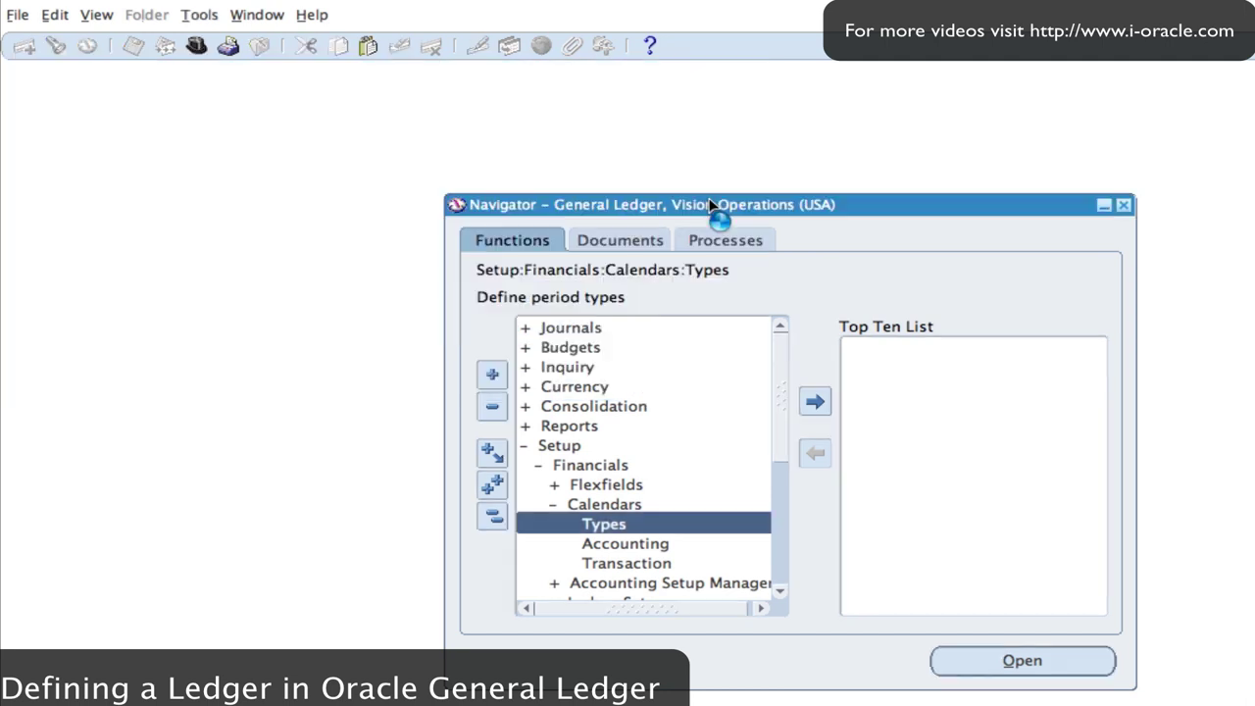
Open the Currencies form from the Define function under Setup, Currencies.
click(493, 516)
double_click(567, 443)
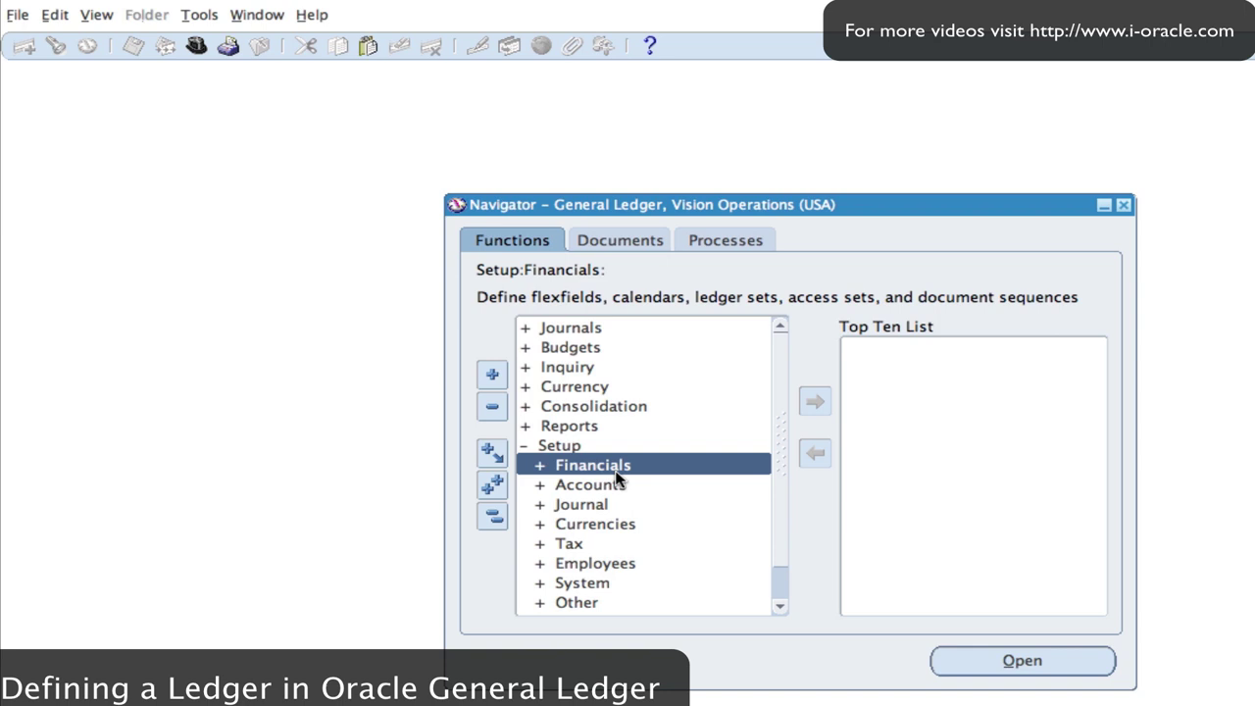
double_click(590, 526)
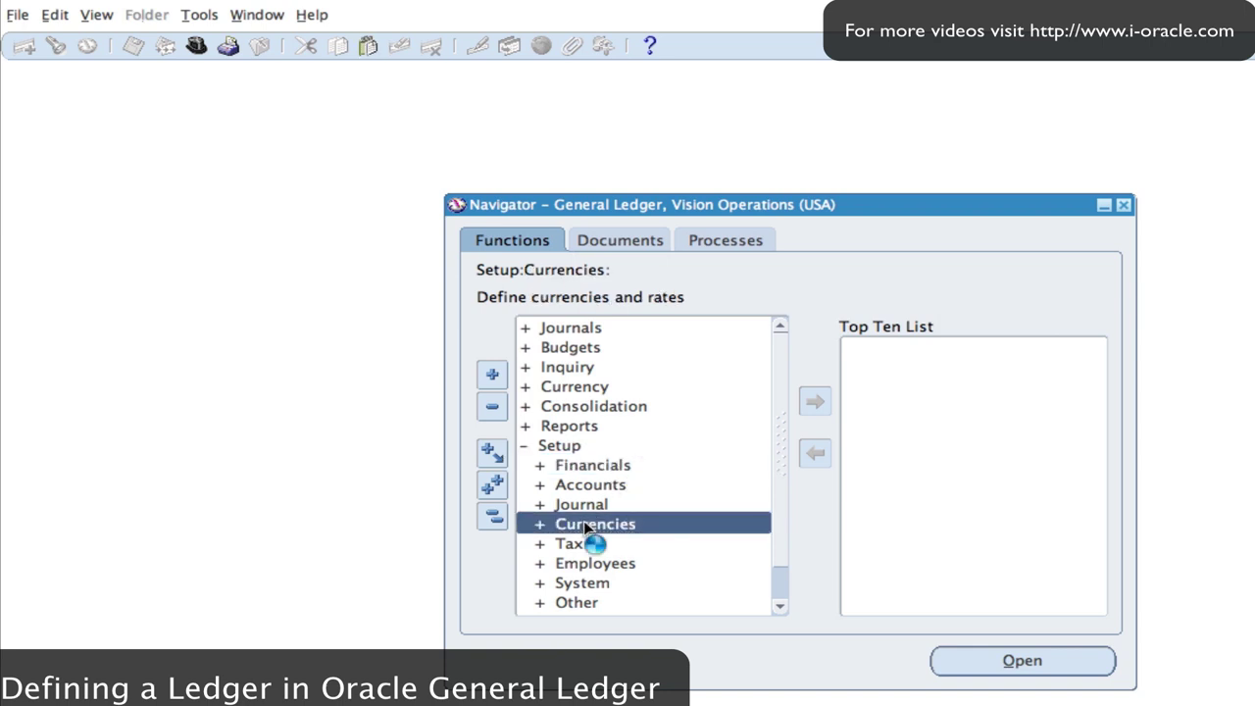
double_click(585, 582)
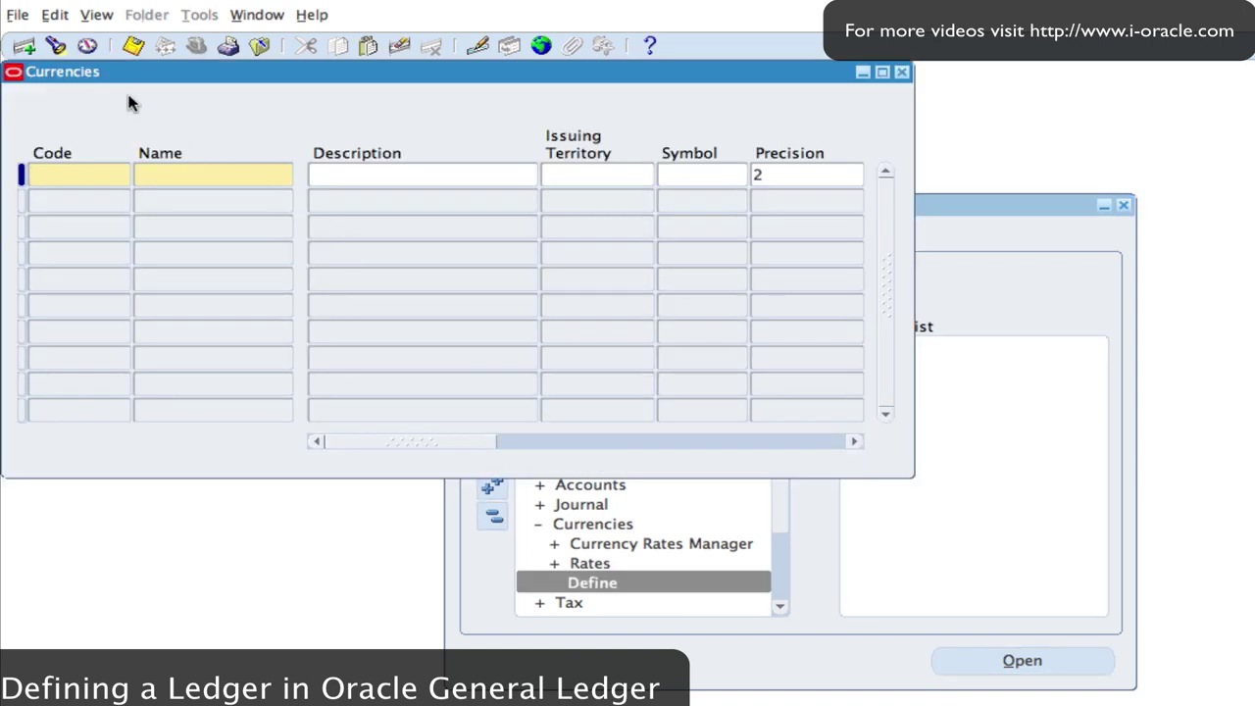
Query all currencies without entering any search criteria.
click(90, 18)
mouse_move(147, 137)
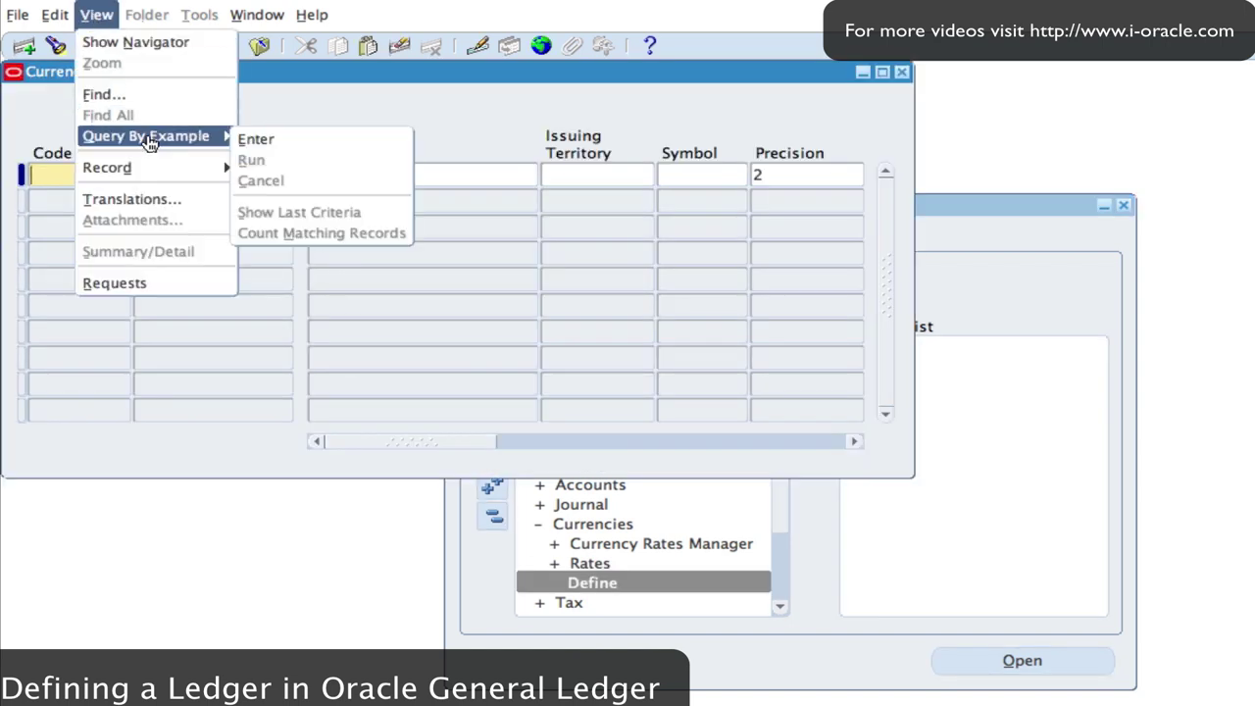
click(281, 143)
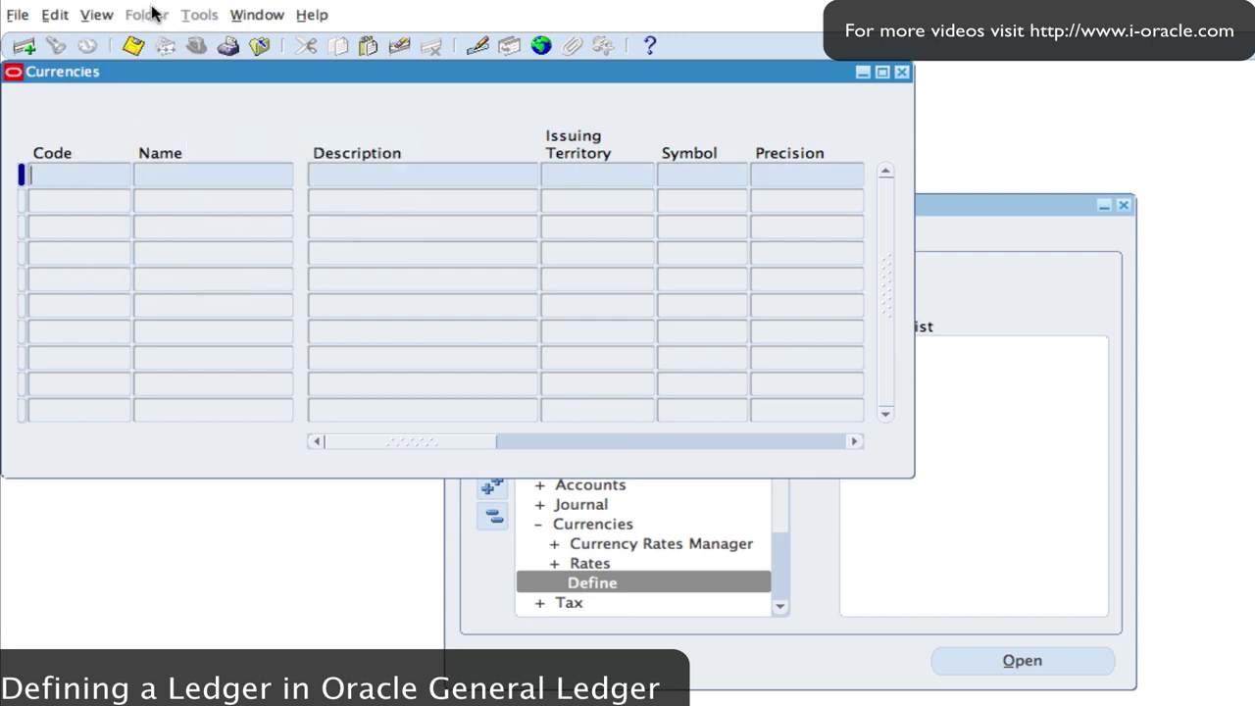
click(94, 17)
mouse_move(149, 135)
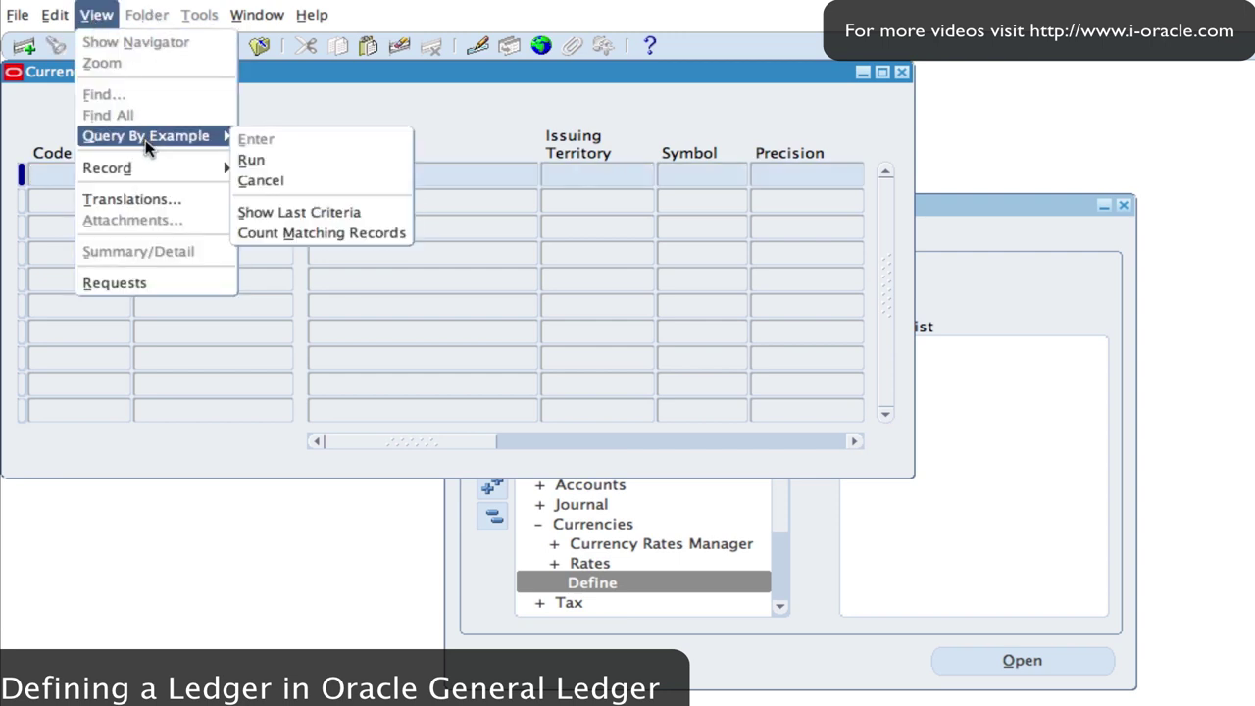
click(259, 158)
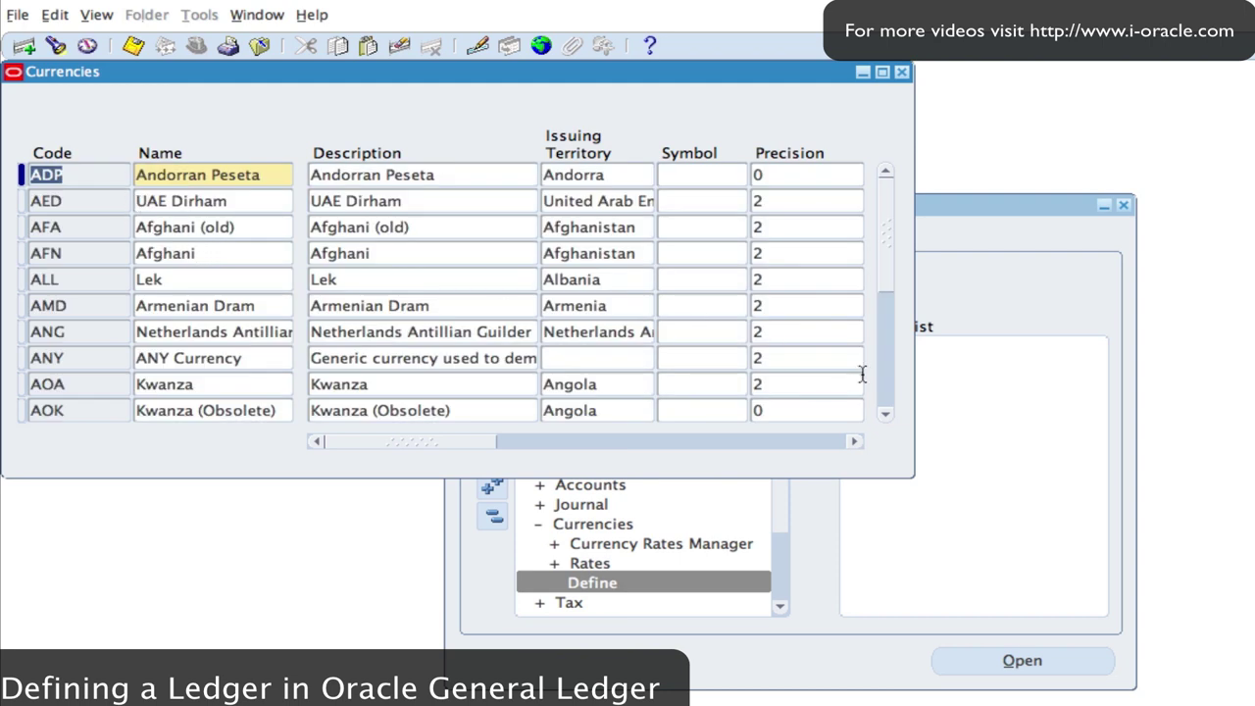
Examine the currencies' effective dates and Enabled flags, close the Currencies form and collapse the whole function tree.
click(889, 405)
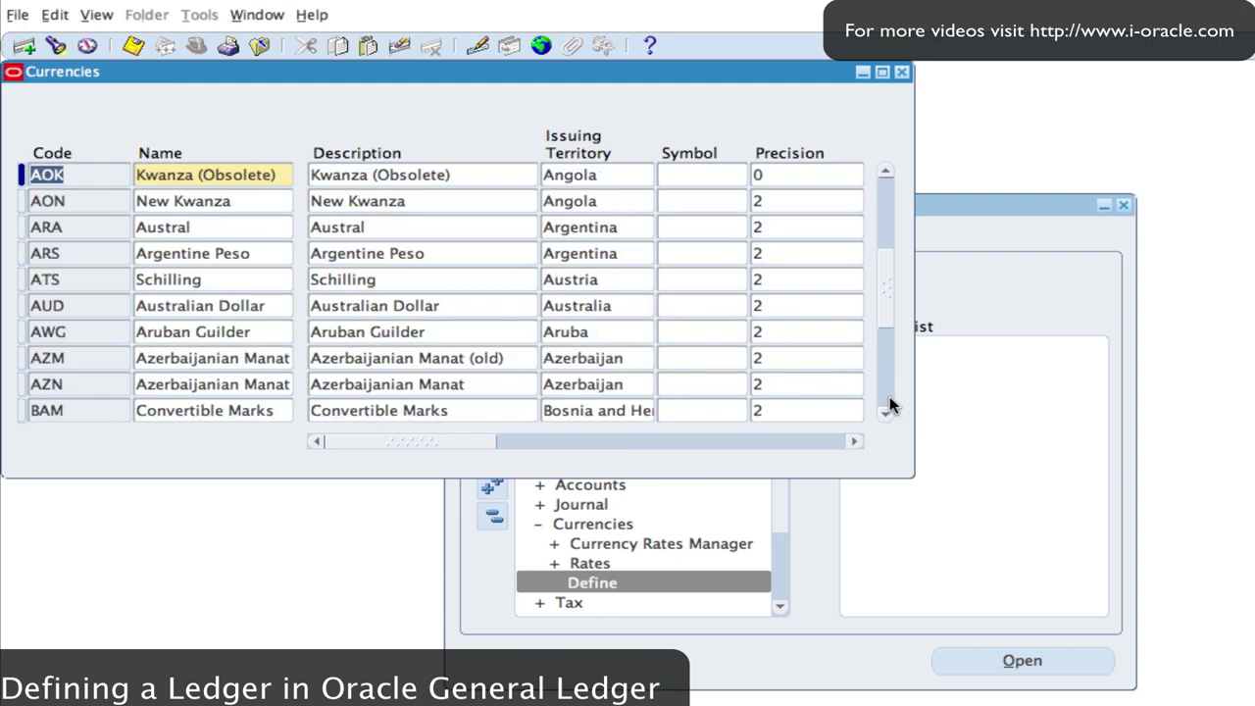
drag(471, 448, 860, 442)
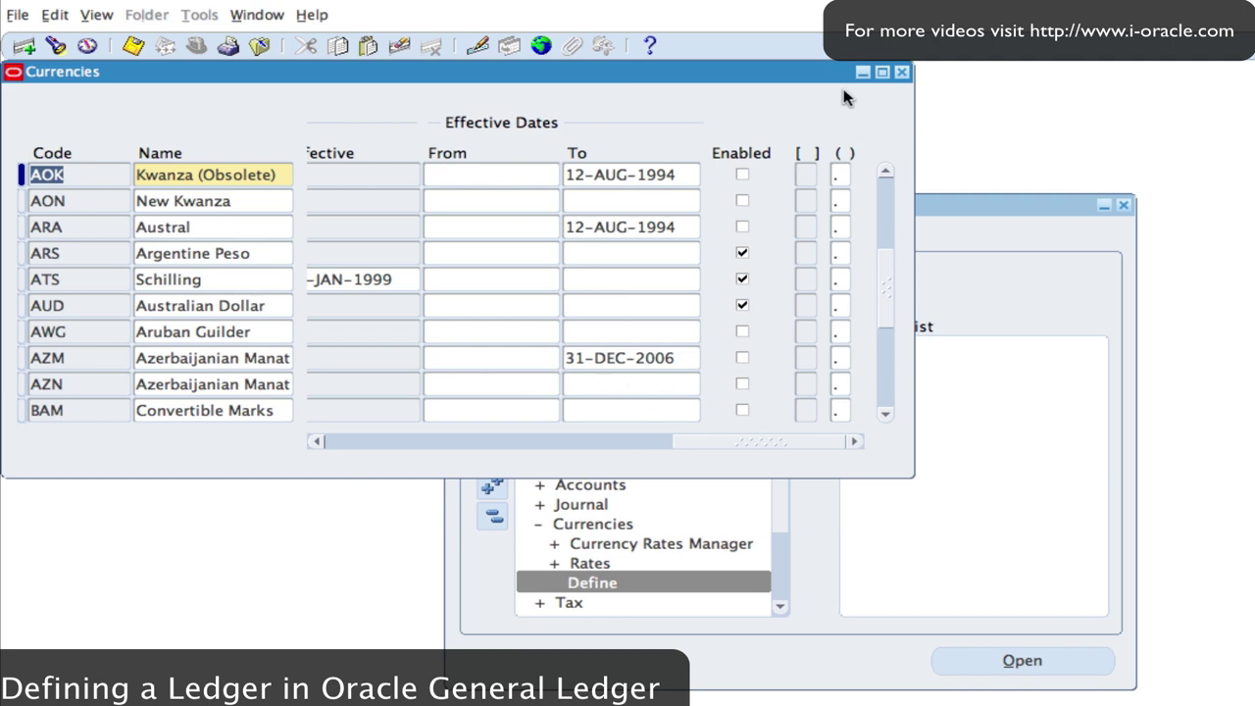
click(901, 71)
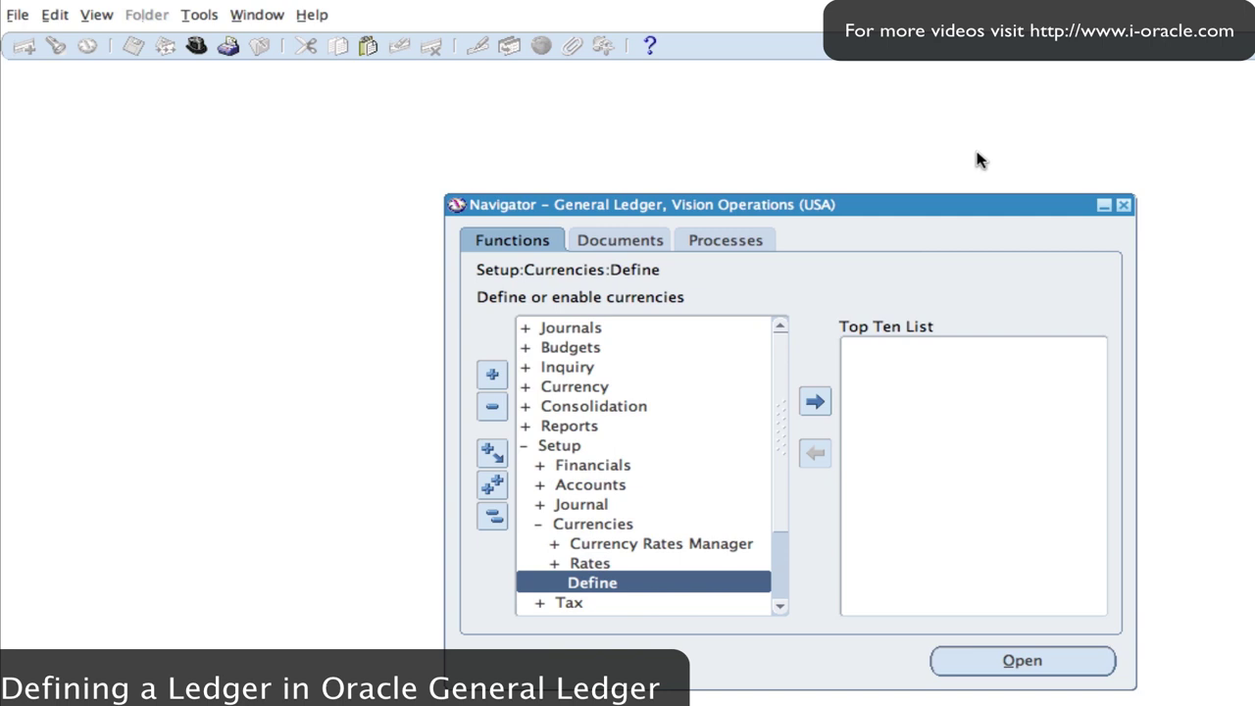
click(492, 515)
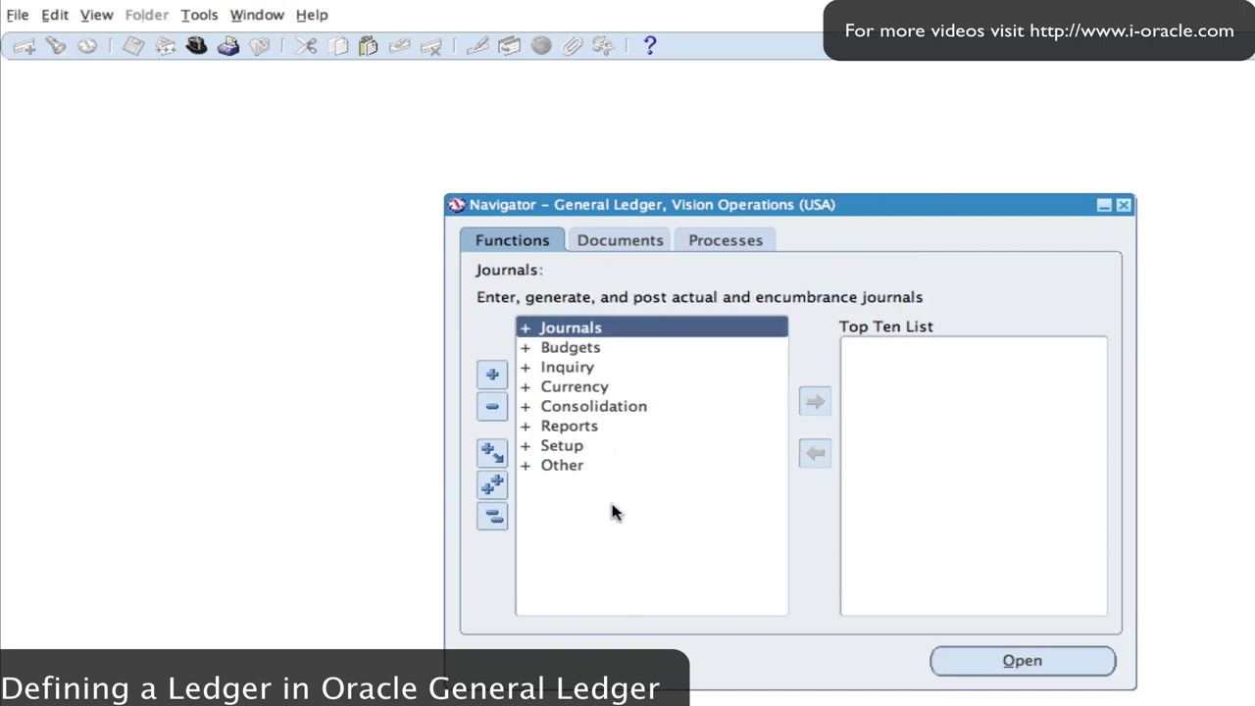